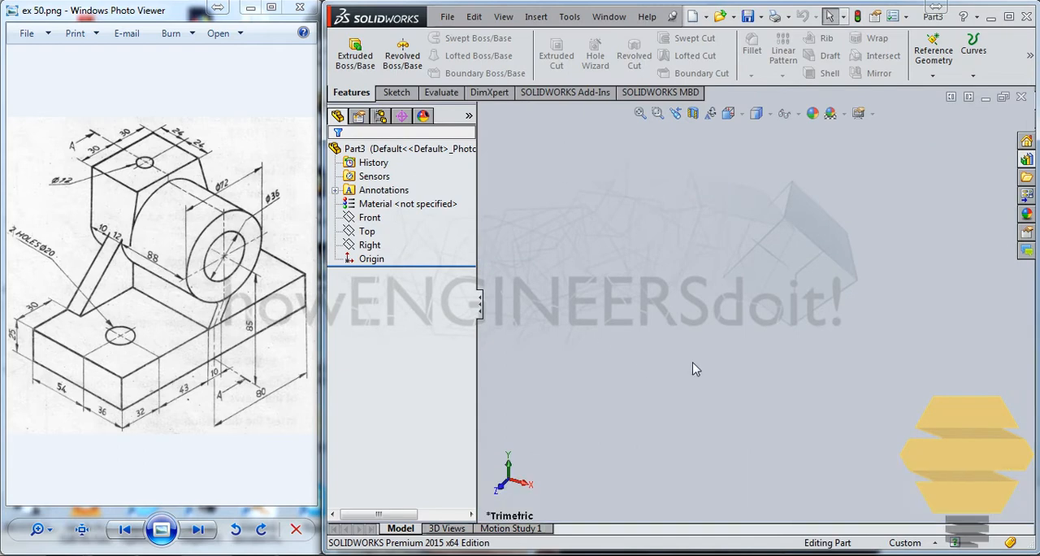
# Sketch a center rectangle about 80 by 110 mm on the Top plane, centred on the origin.
pyautogui.click(273, 9)
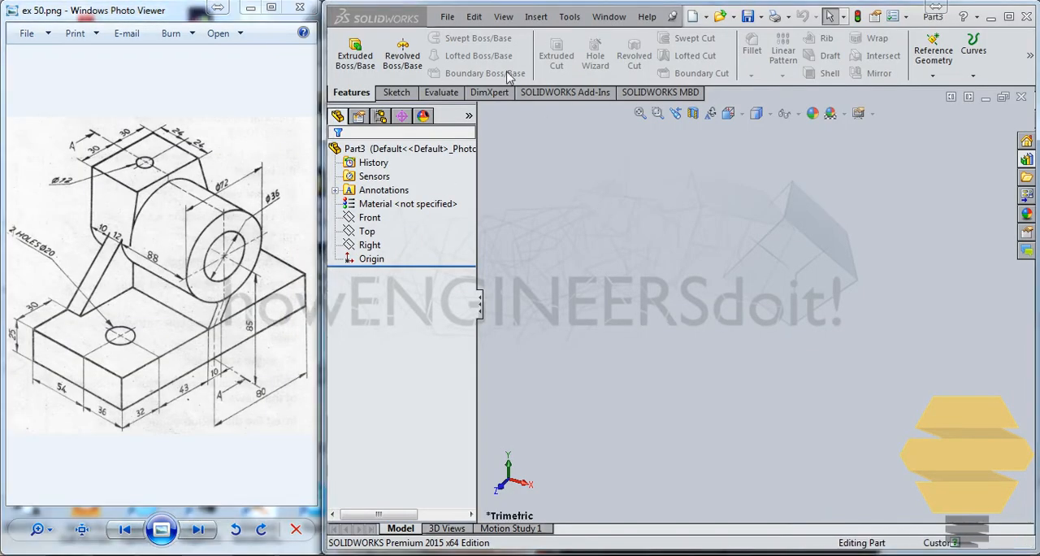
pyautogui.click(398, 93)
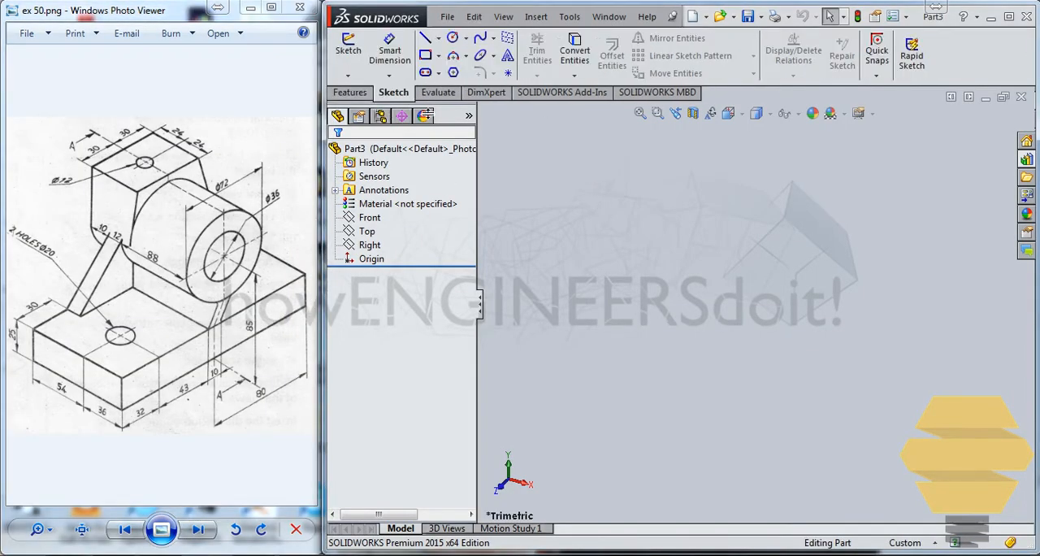
pyautogui.click(350, 50)
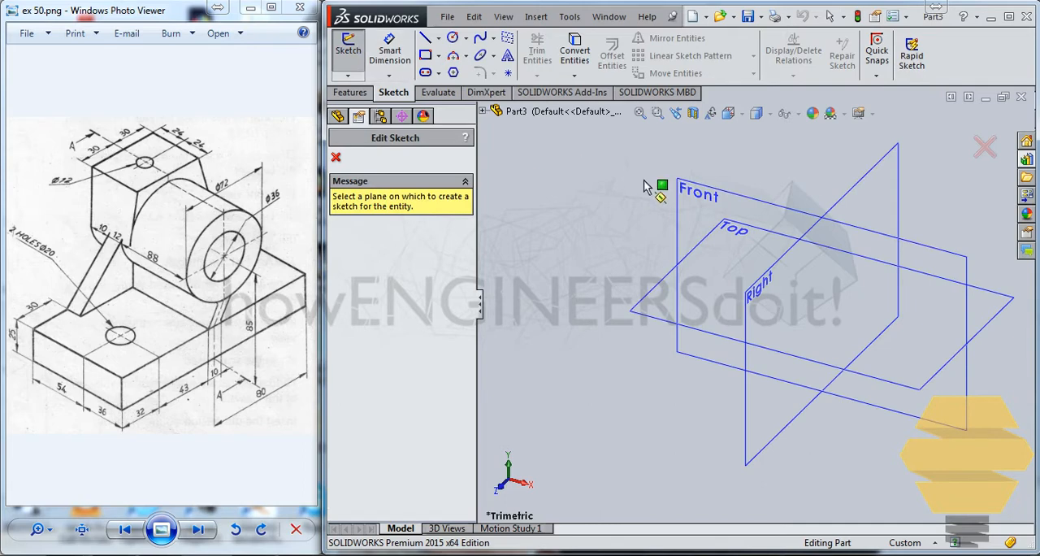
pyautogui.click(671, 319)
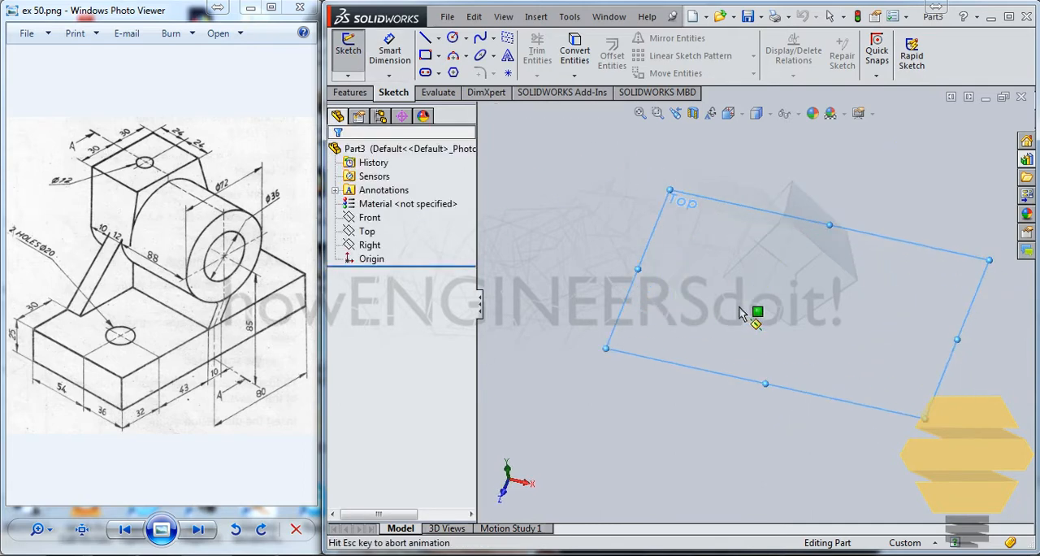
pyautogui.click(439, 57)
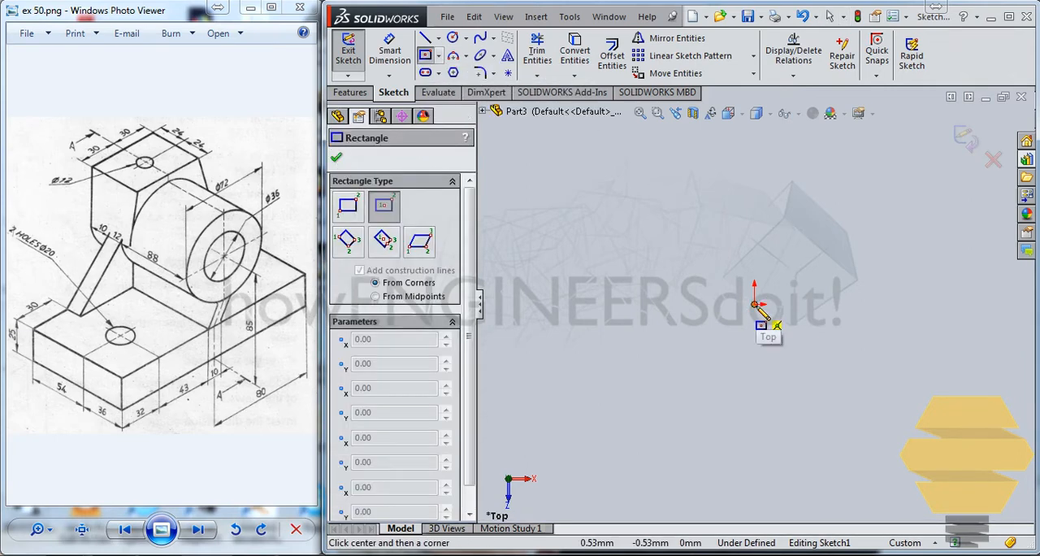
pyautogui.click(762, 202)
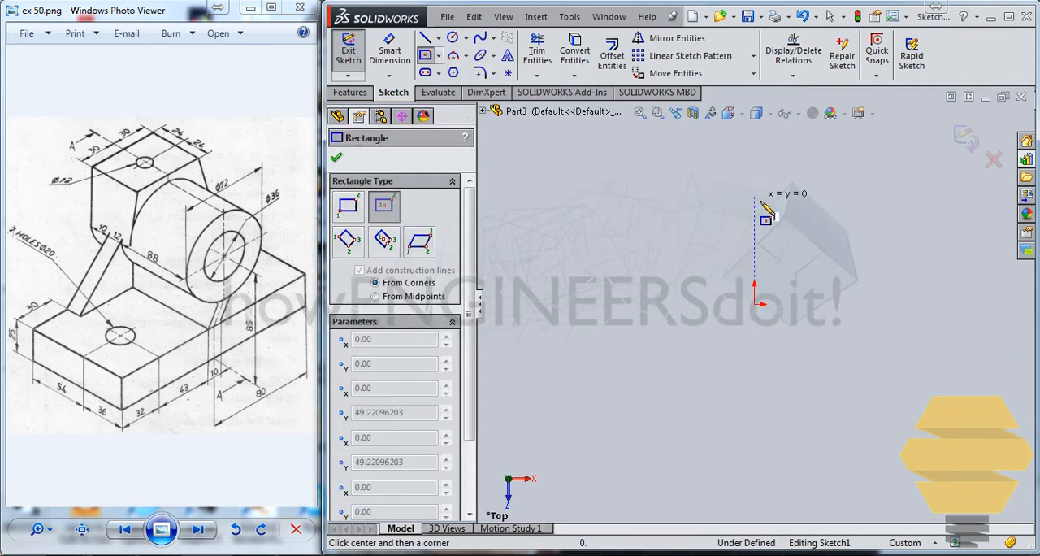
pyautogui.click(843, 185)
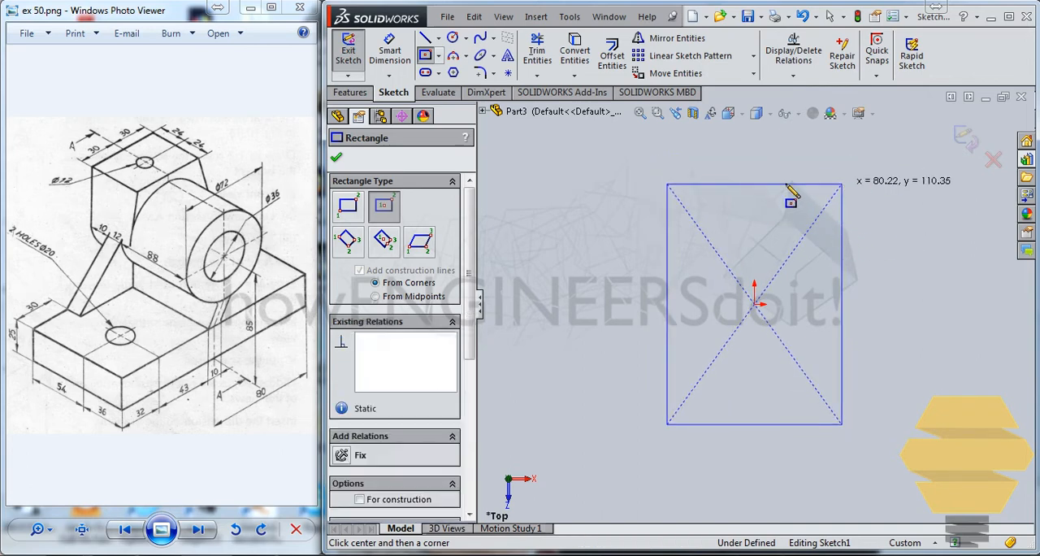
pyautogui.press('Escape')
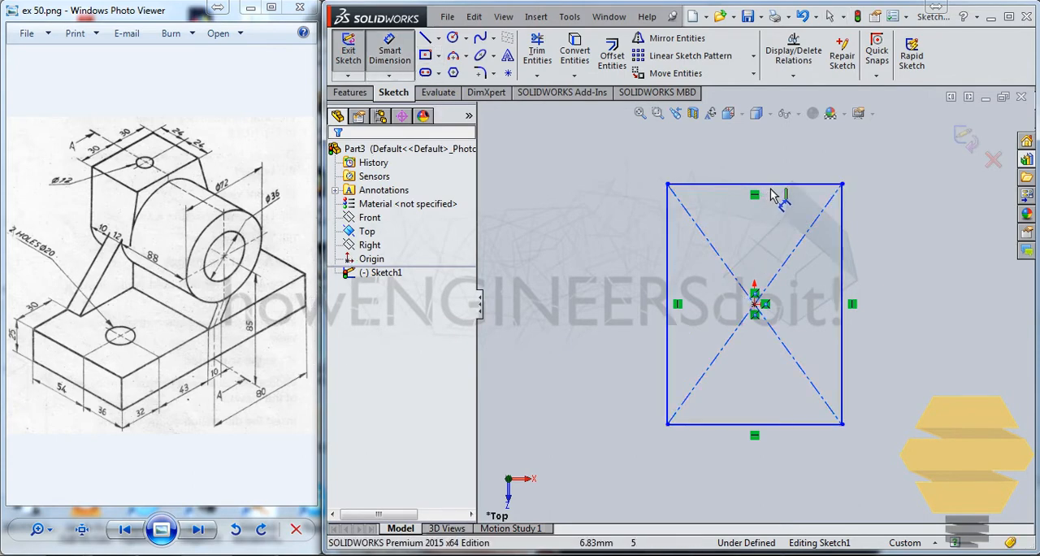
# Dimension the rectangle 90 mm wide and 160 mm long, and finish the sketch.
pyautogui.click(783, 167)
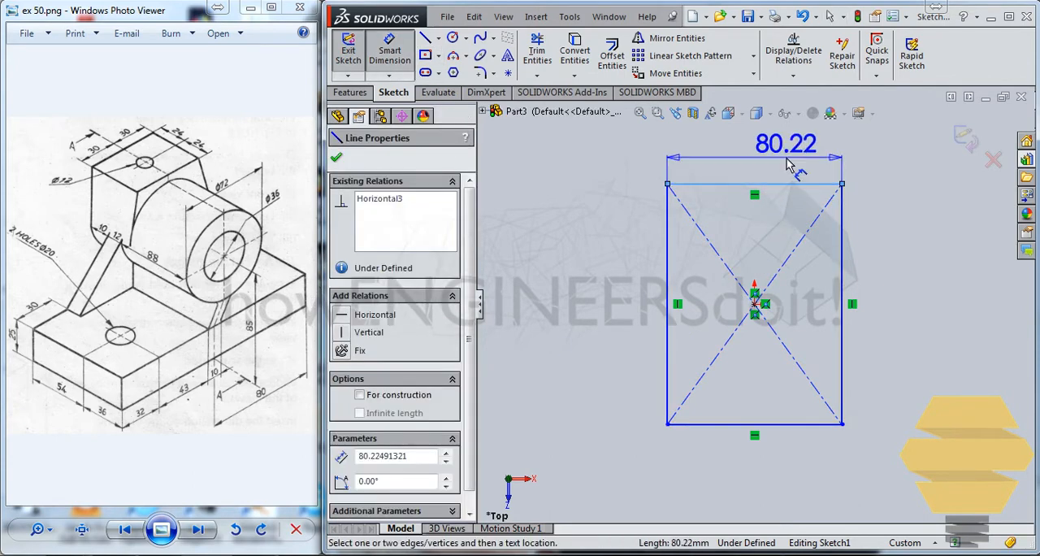
pyautogui.click(787, 161)
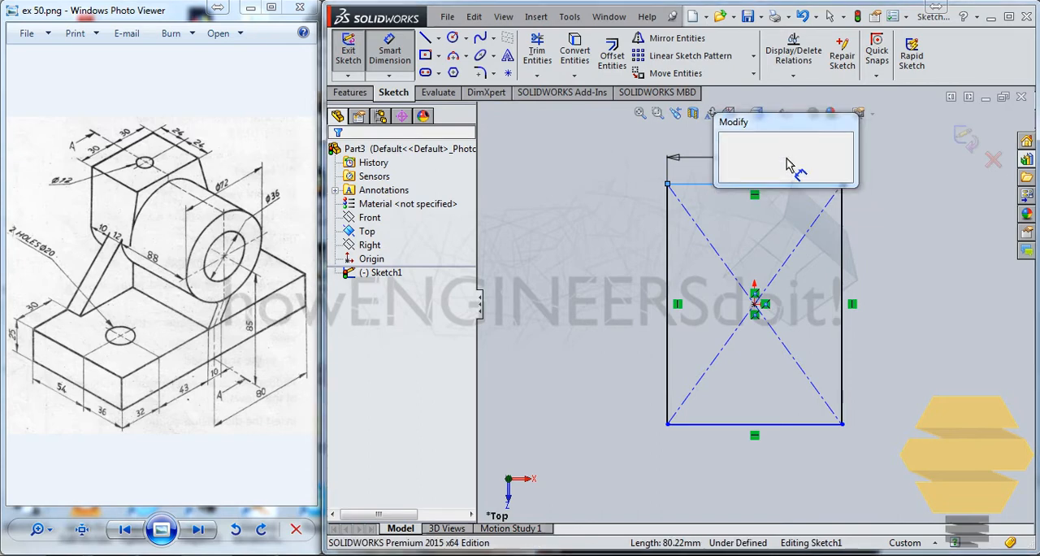
pyautogui.write('90')
pyautogui.press('Return')
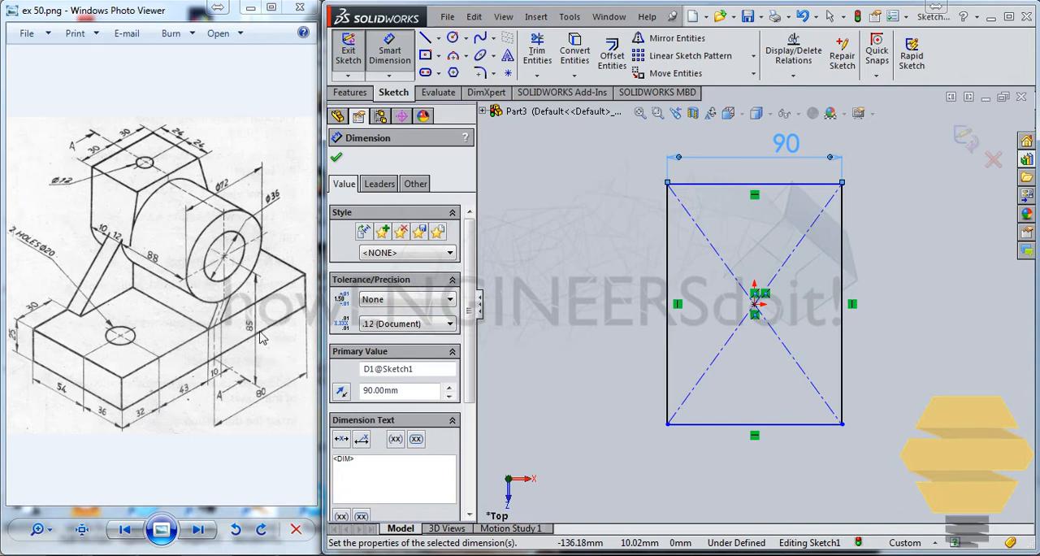
pyautogui.click(845, 232)
pyautogui.click(899, 236)
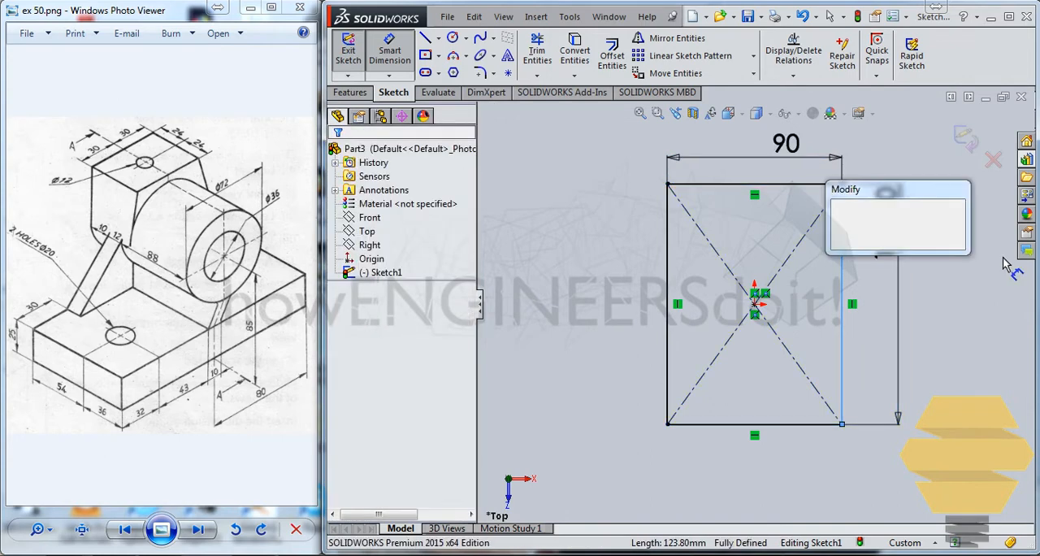
pyautogui.write('160')
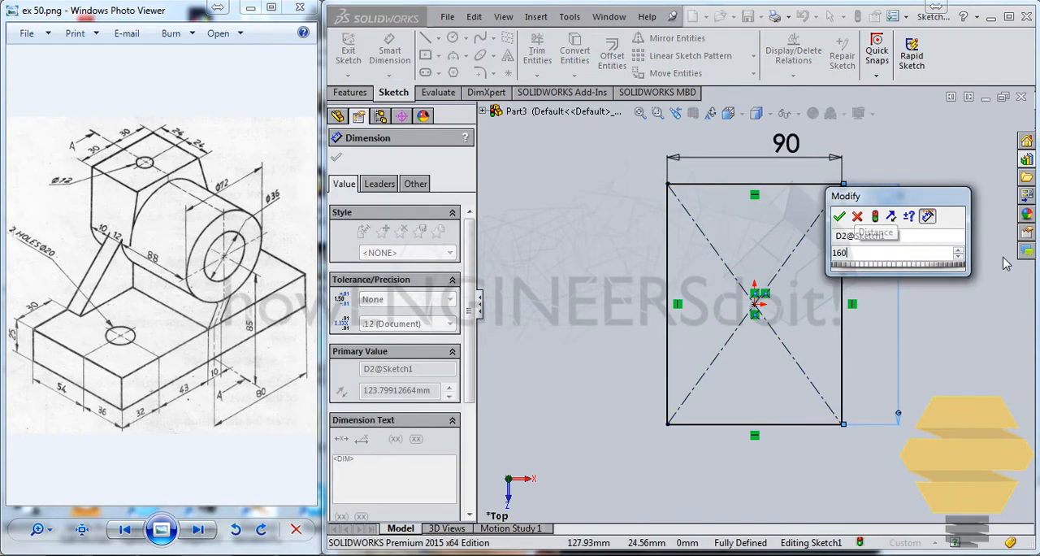
pyautogui.press('Return')
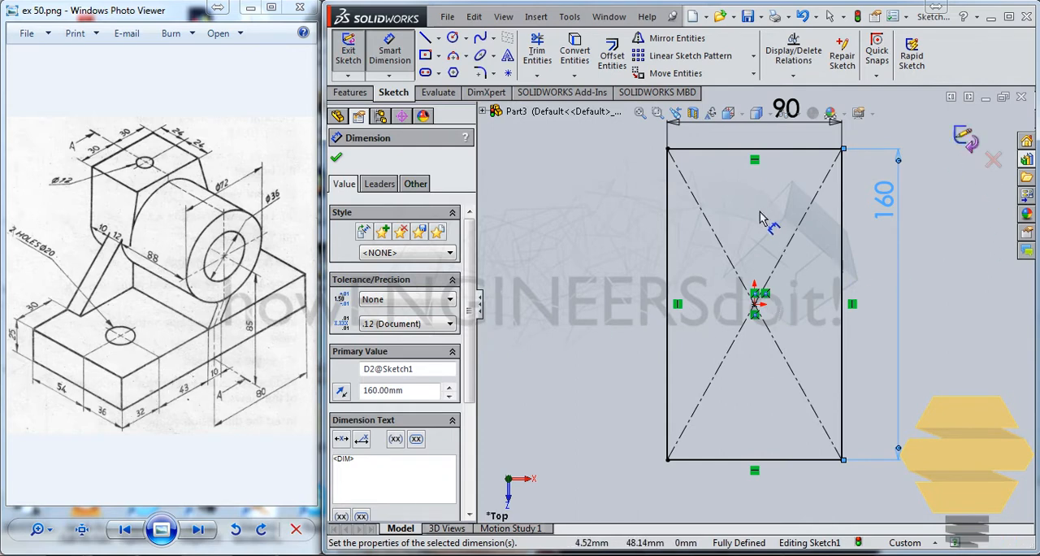
pyautogui.click(966, 142)
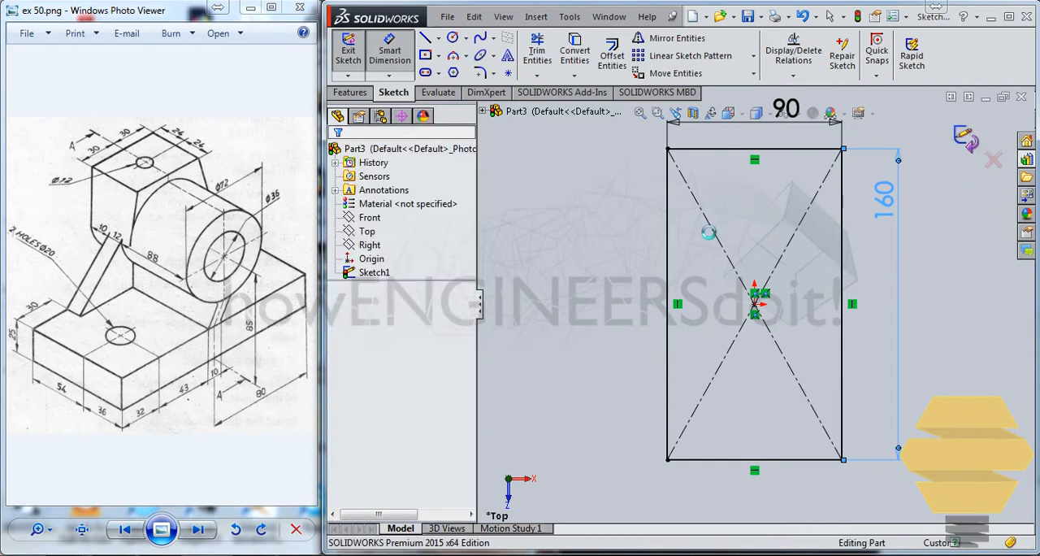
# Extrude the rectangle 25 mm as a blind boss to form the base plate.
pyautogui.click(348, 94)
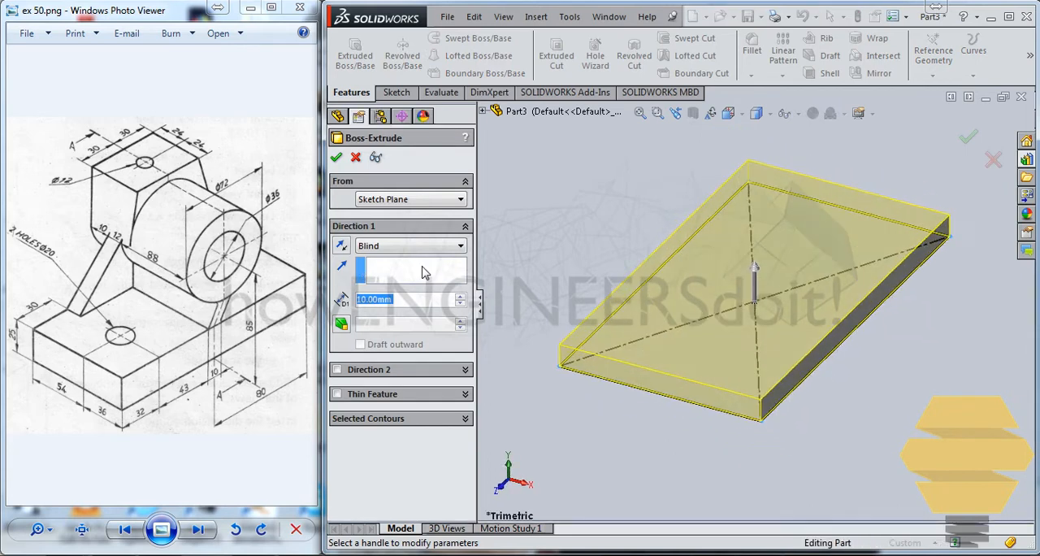
pyautogui.write('25')
pyautogui.press('Return')
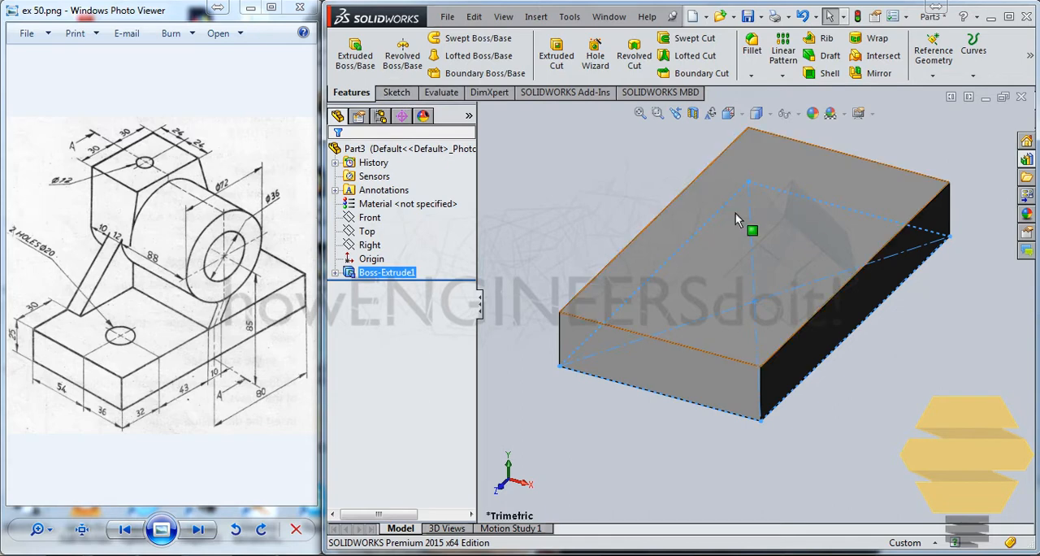
# Sketch a circle about 18 mm in diameter on the plate's top face, about 54 mm directly above the origin in the Top view.
pyautogui.click(780, 149)
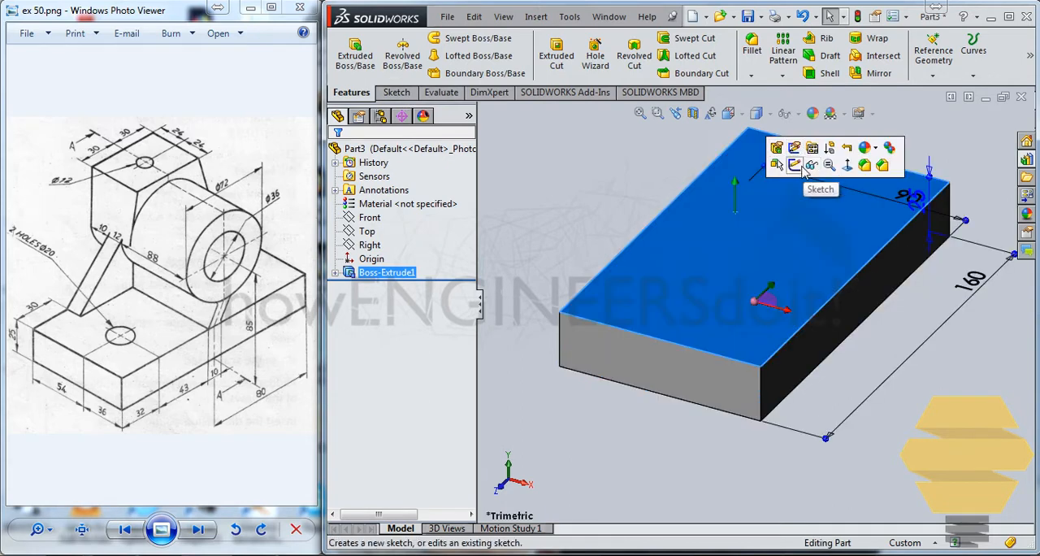
pyautogui.click(796, 148)
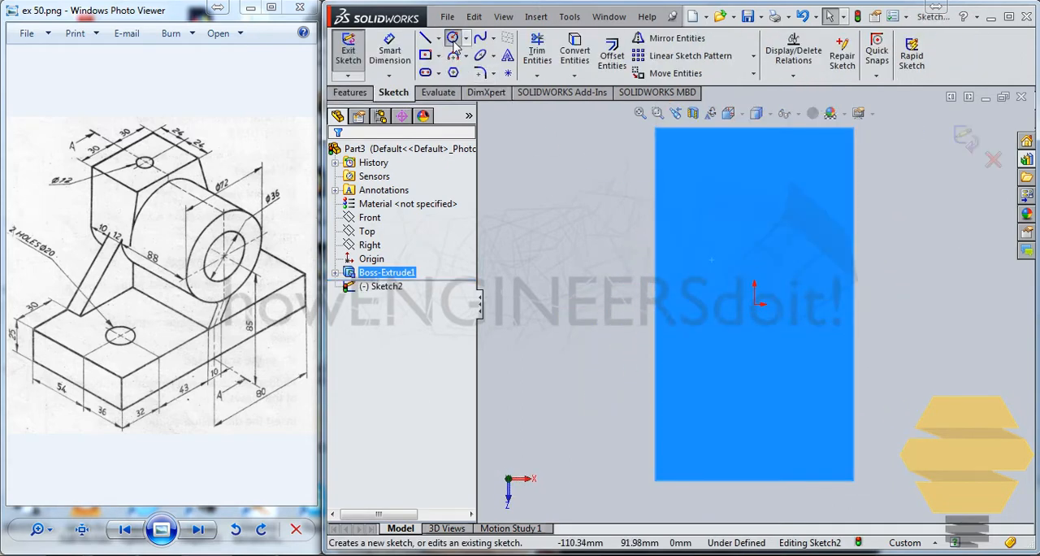
pyautogui.click(453, 37)
pyautogui.click(754, 186)
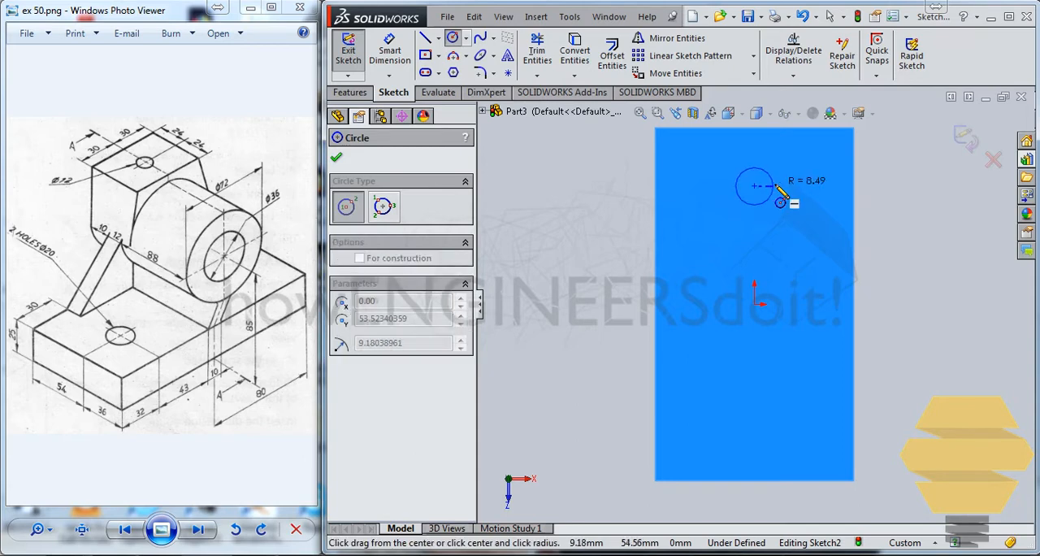
pyautogui.click(740, 201)
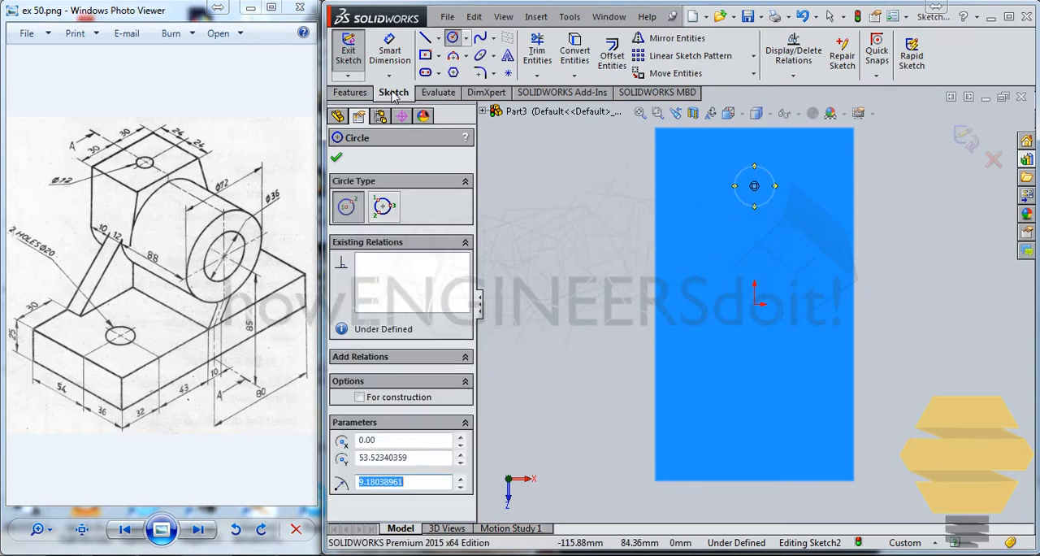
# Set the circle's diameter to 20 mm with a Smart Dimension.
pyautogui.click(389, 50)
pyautogui.click(764, 174)
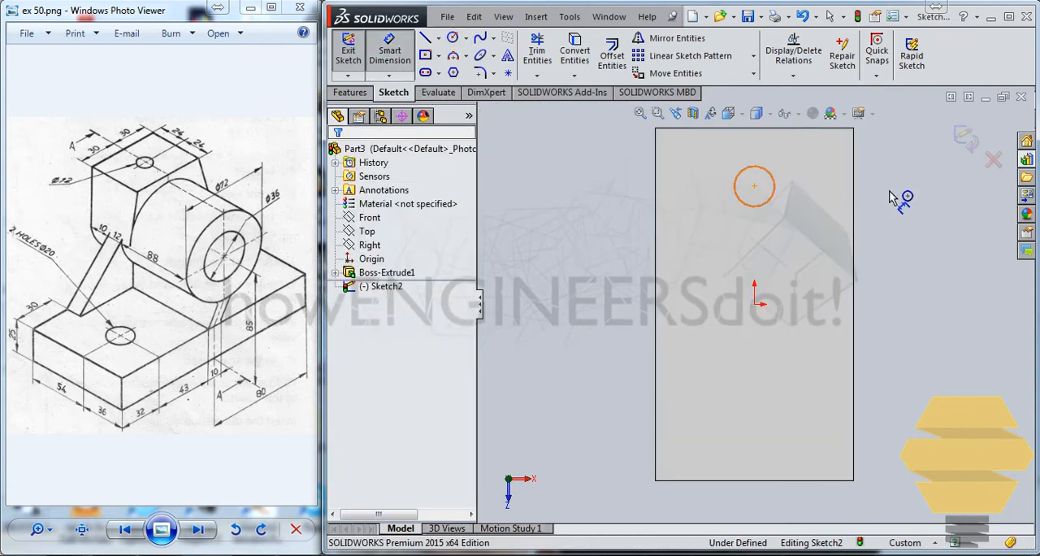
pyautogui.click(914, 195)
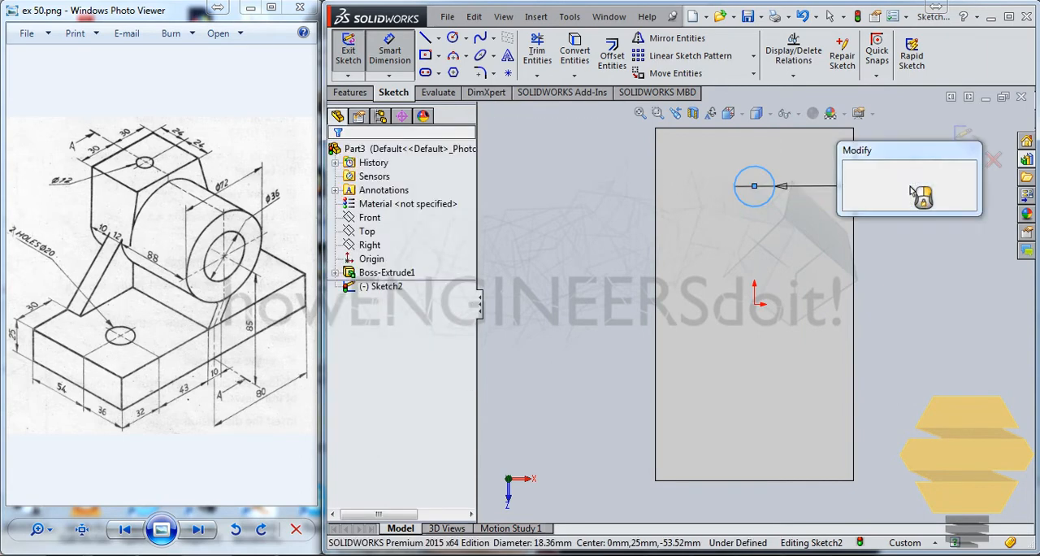
pyautogui.write('20')
pyautogui.press('Return')
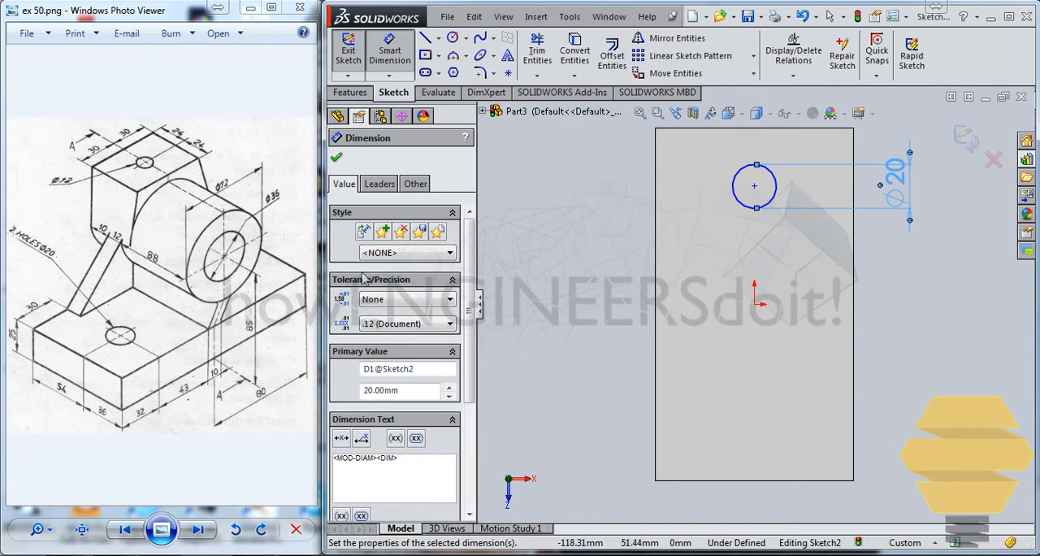
# Dimension the circle's centre 36 mm from the plate's right long edge.
pyautogui.click(755, 186)
pyautogui.click(853, 207)
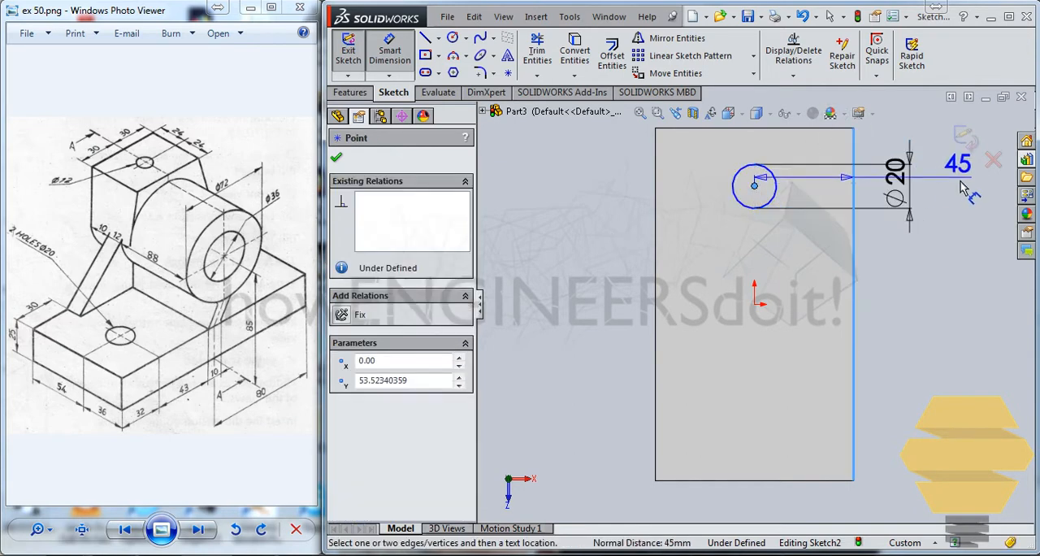
pyautogui.click(967, 240)
pyautogui.write('36')
pyautogui.press('Return')
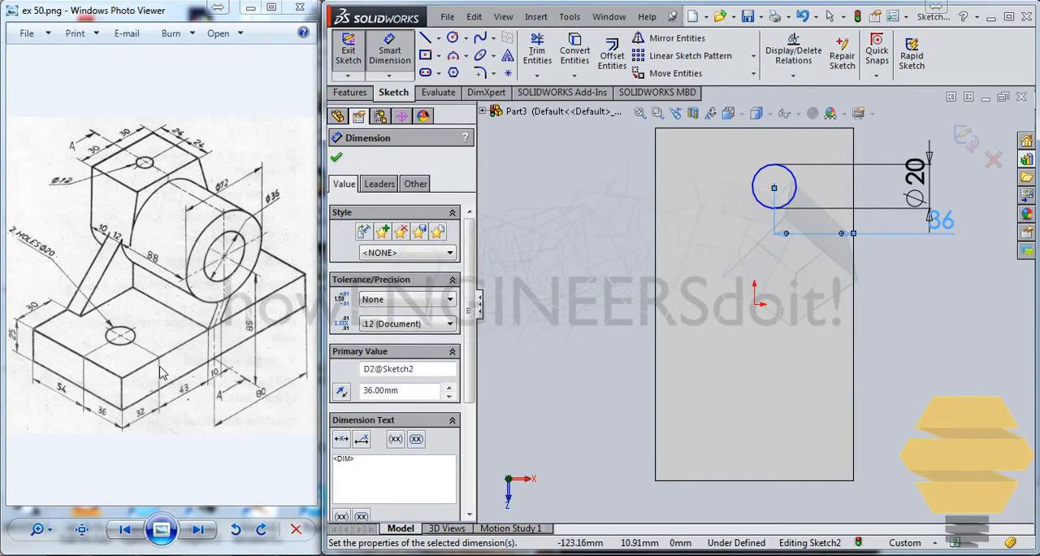
# Dimension the circle's centre 32 mm from the plate's rear short edge and finish the sketch.
pyautogui.click(774, 187)
pyautogui.click(805, 127)
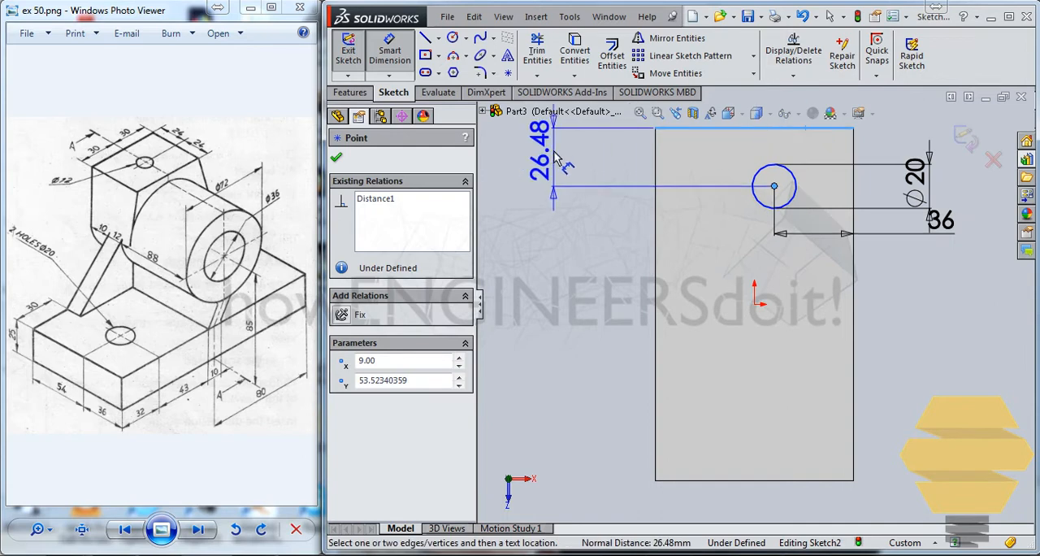
pyautogui.click(558, 158)
pyautogui.write('32')
pyautogui.press('Return')
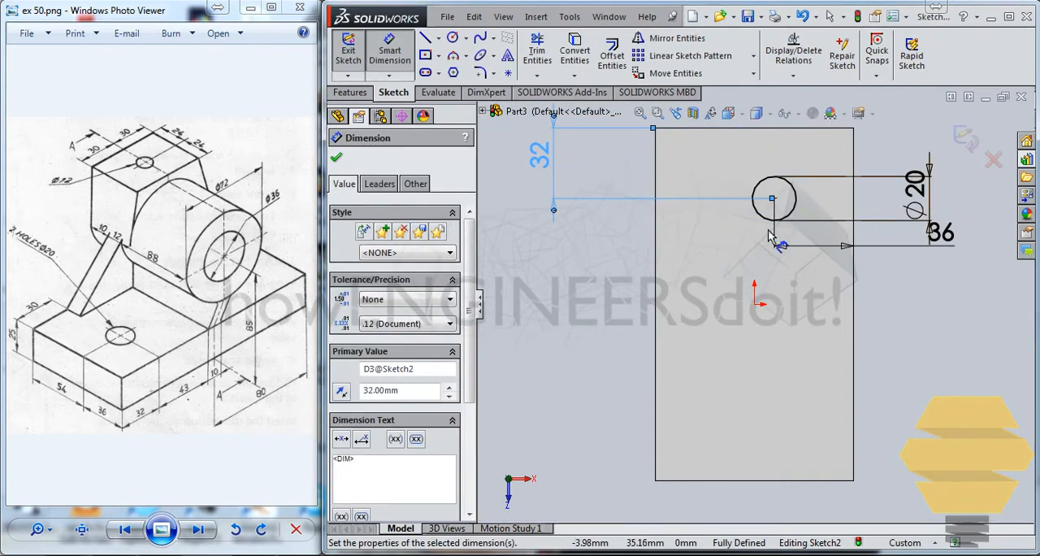
pyautogui.click(966, 137)
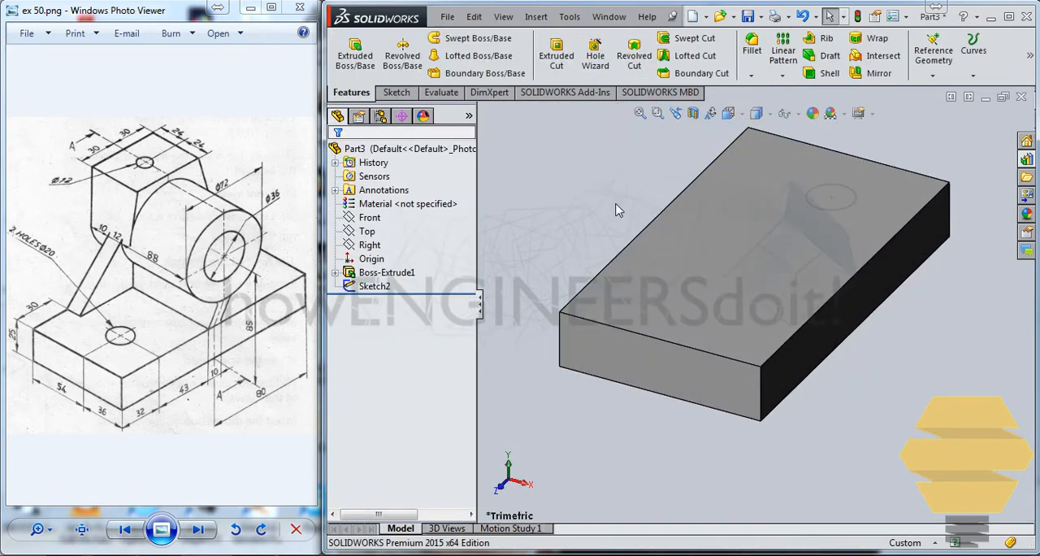
# Cut the circle through the base plate with an Extruded Cut using the Up To Next end condition.
pyautogui.click(841, 207)
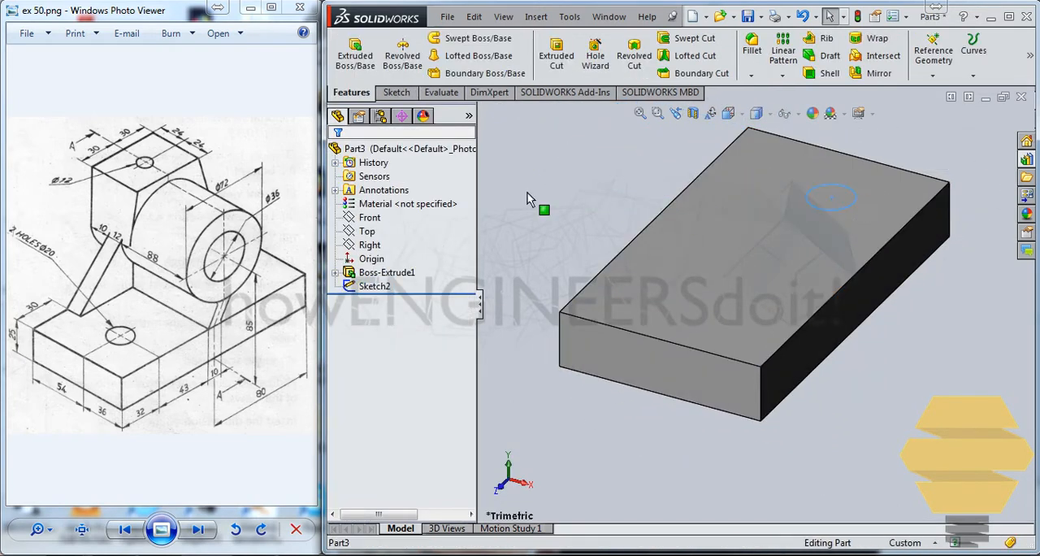
pyautogui.click(557, 56)
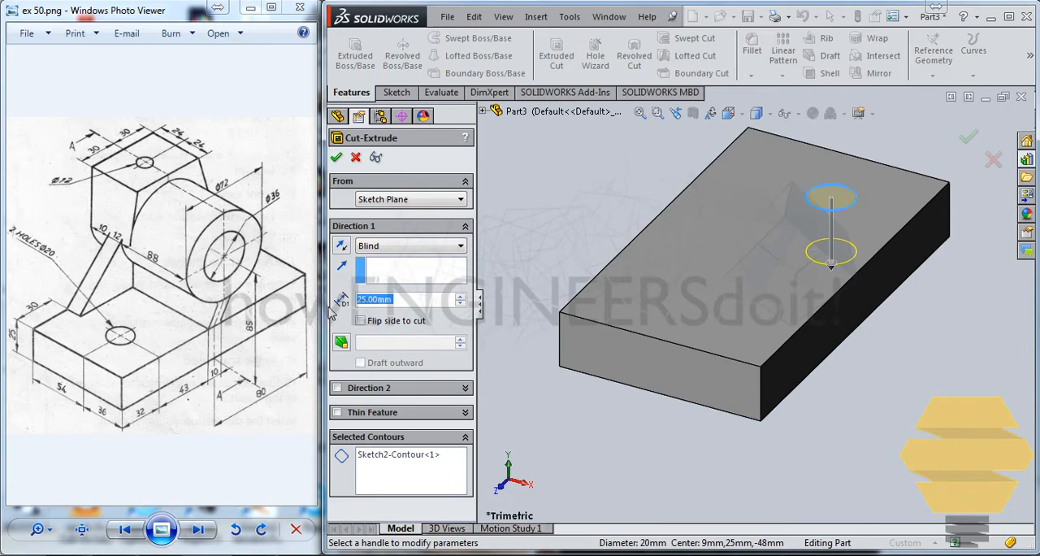
pyautogui.click(401, 248)
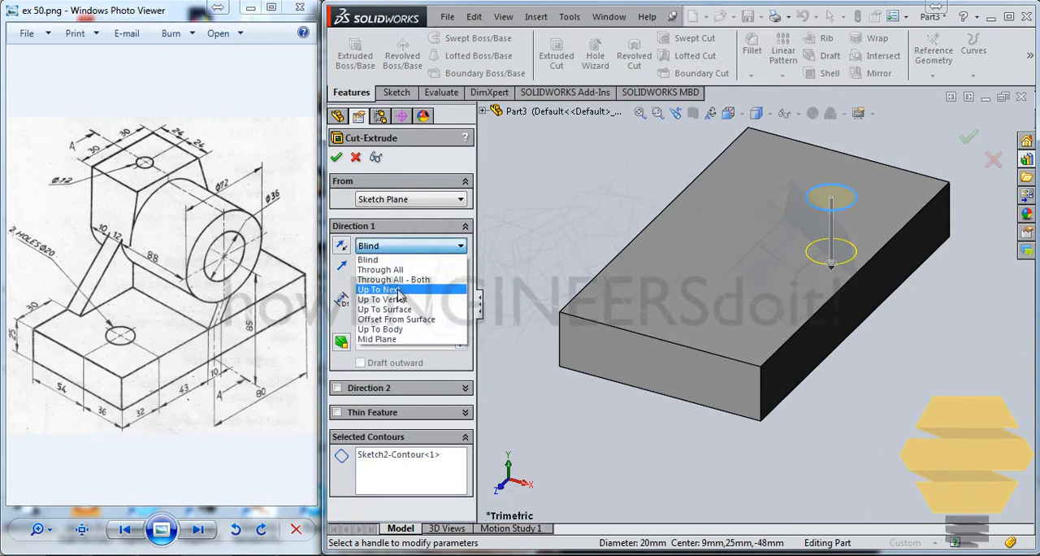
pyautogui.click(400, 290)
pyautogui.click(967, 141)
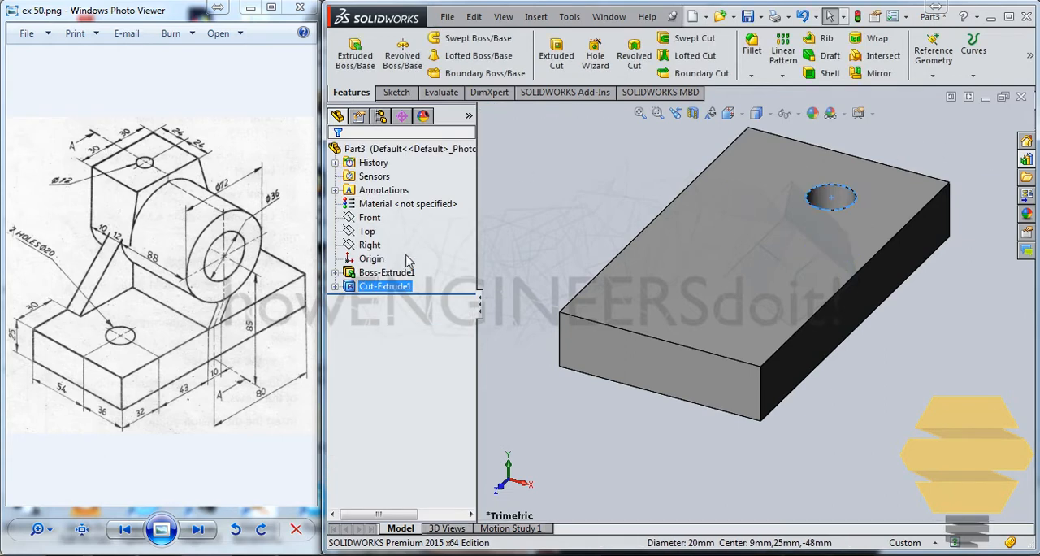
# Mirror the hole cut about the Front plane to create the second hole in the base plate.
pyautogui.click(377, 286)
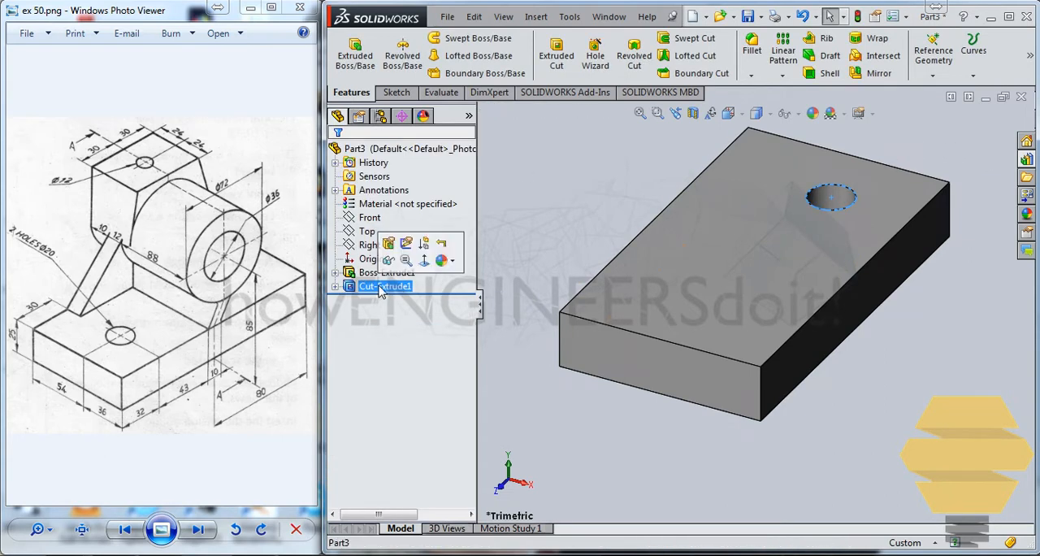
pyautogui.click(879, 73)
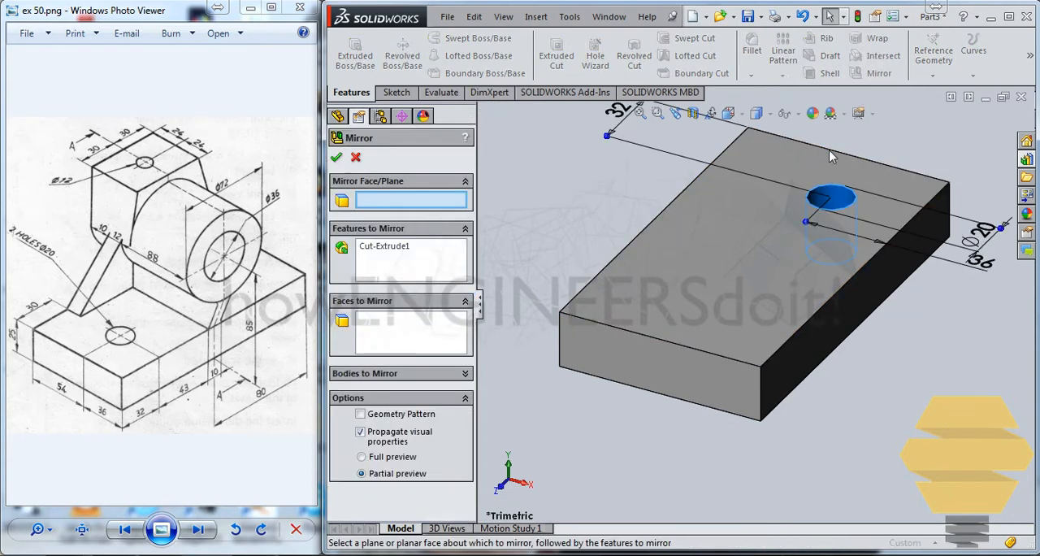
pyautogui.click(482, 111)
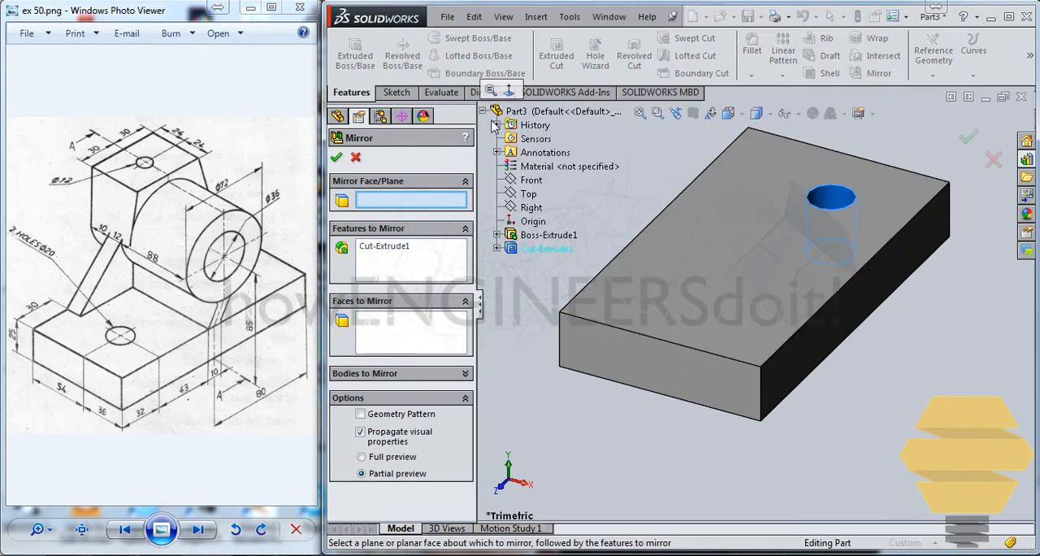
pyautogui.click(533, 182)
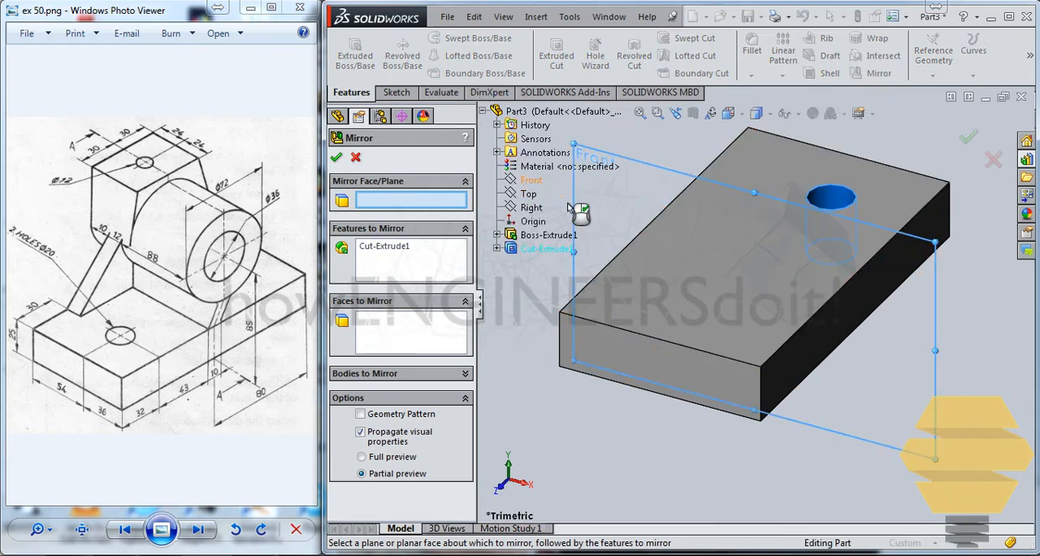
pyautogui.click(969, 138)
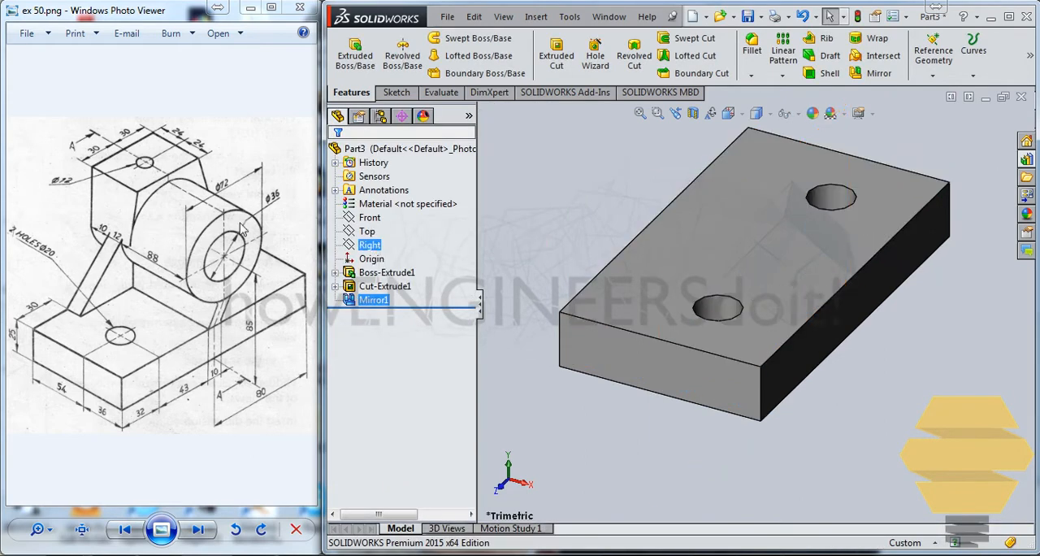
# Sketch three connected lines about 49, 29 and 44 mm long on the plate's left long side face, starting from its upper edge.
pyautogui.press('f')
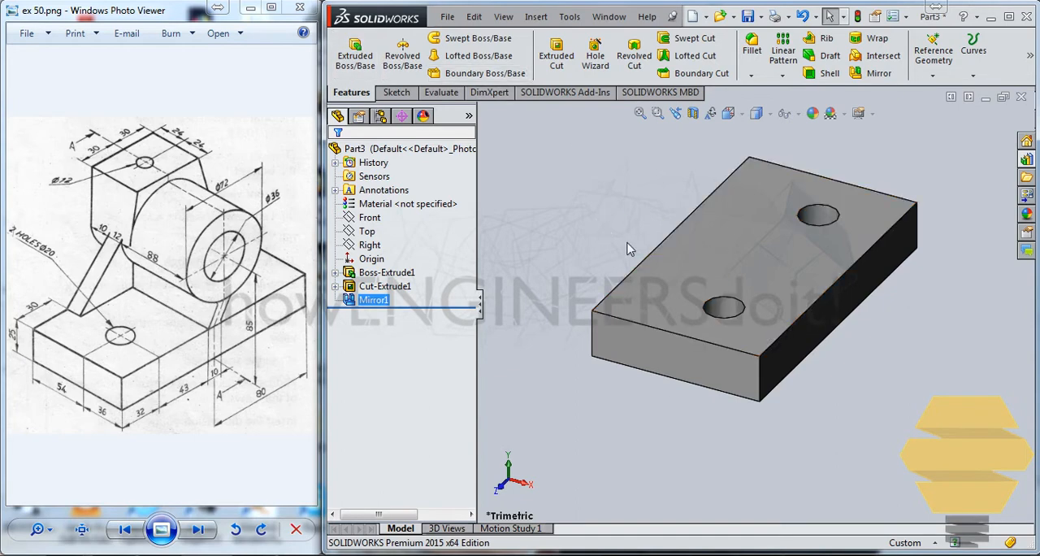
pyautogui.moveTo(635, 252); pyautogui.dragTo(701, 270, button='middle')
pyautogui.click(678, 267)
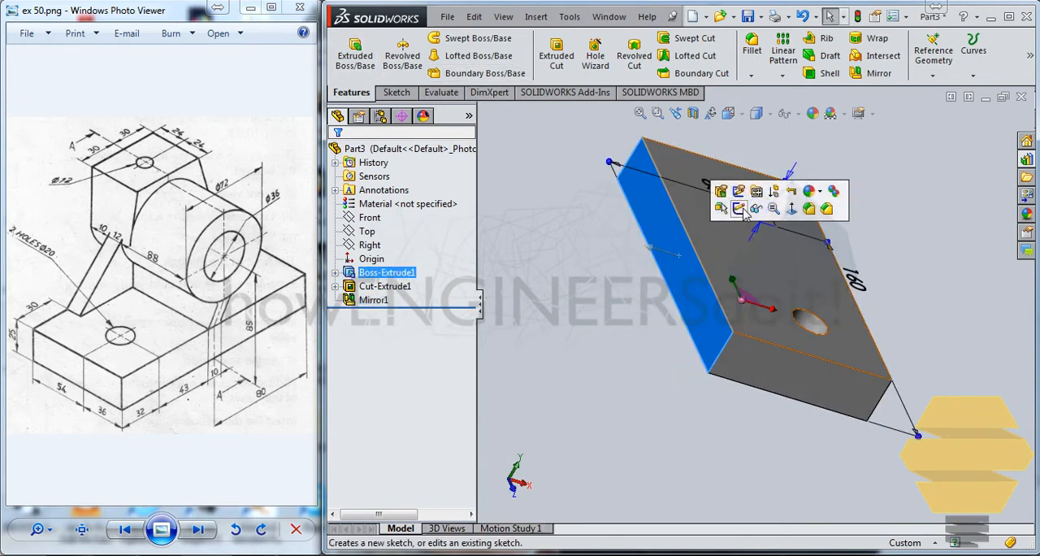
pyautogui.click(733, 210)
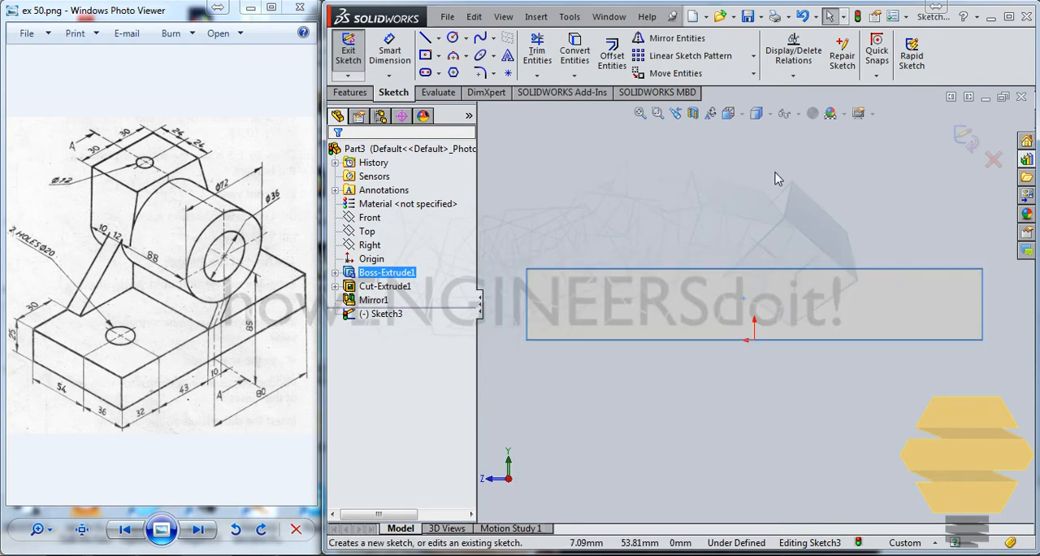
pyautogui.click(427, 38)
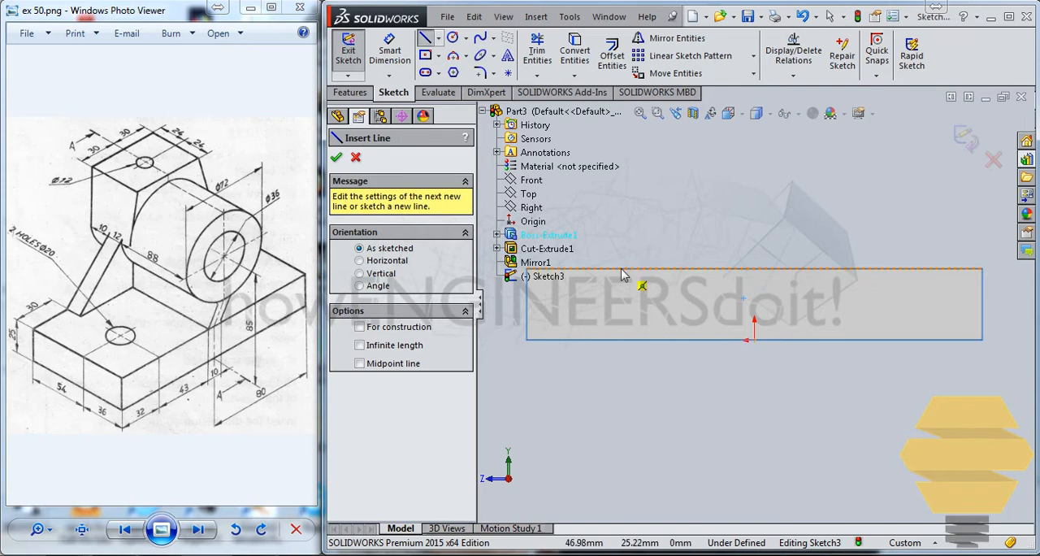
pyautogui.click(633, 261)
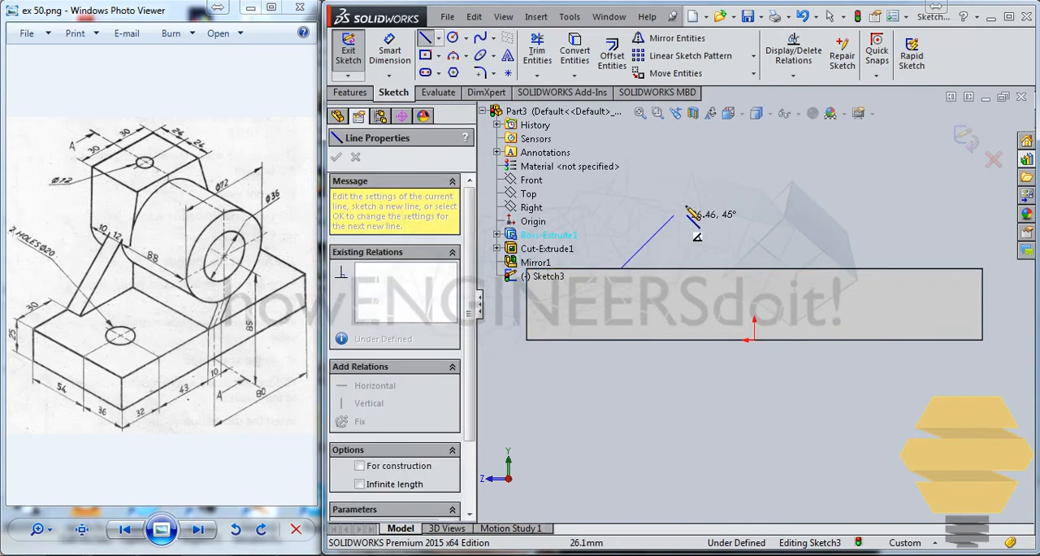
pyautogui.click(723, 174)
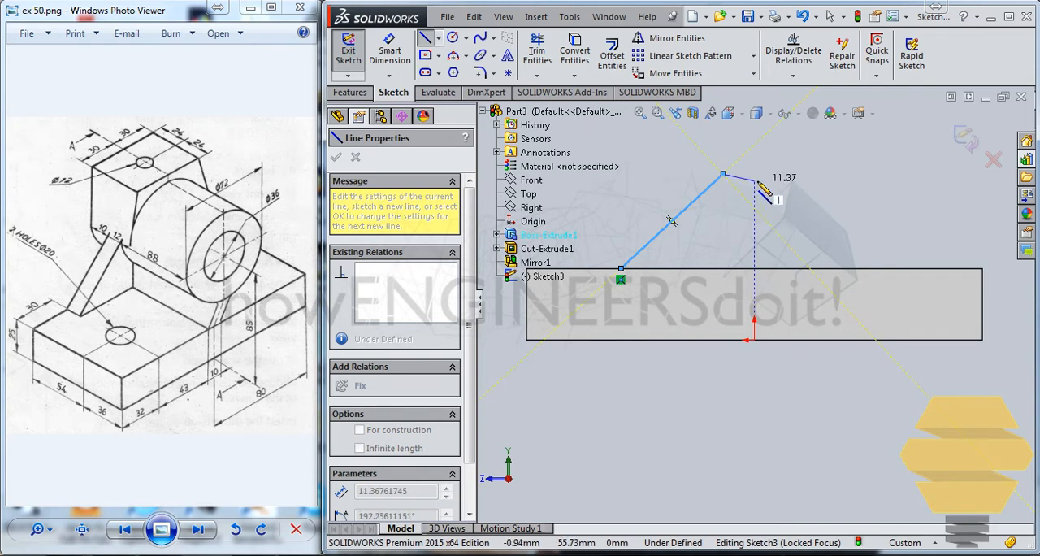
pyautogui.scroll(2, 764, 196)
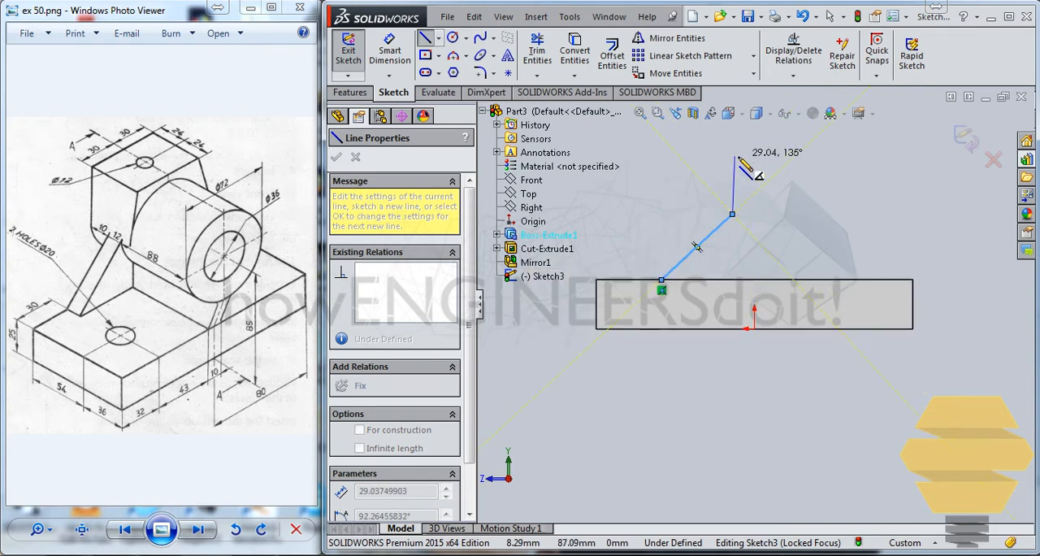
pyautogui.click(734, 156)
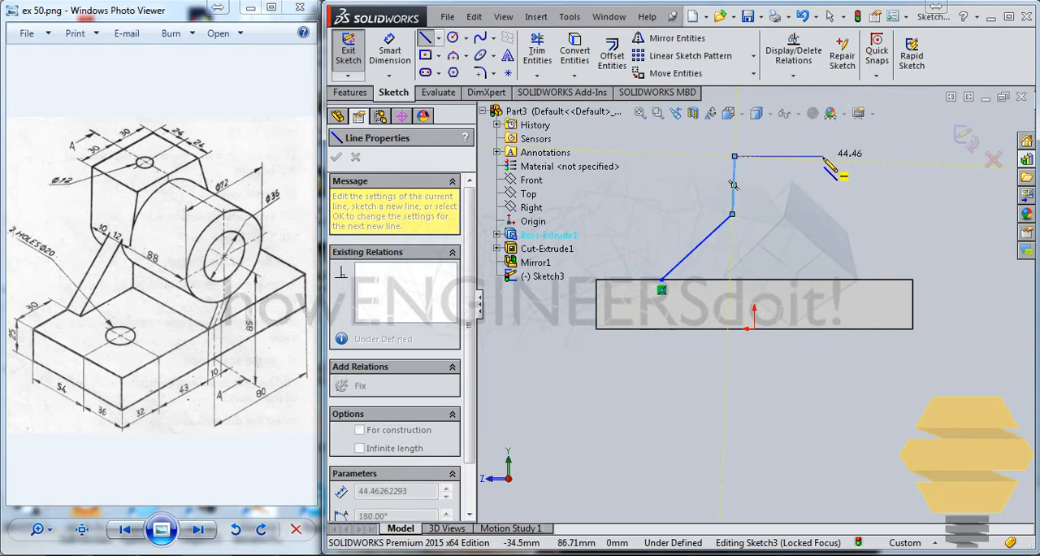
pyautogui.click(823, 156)
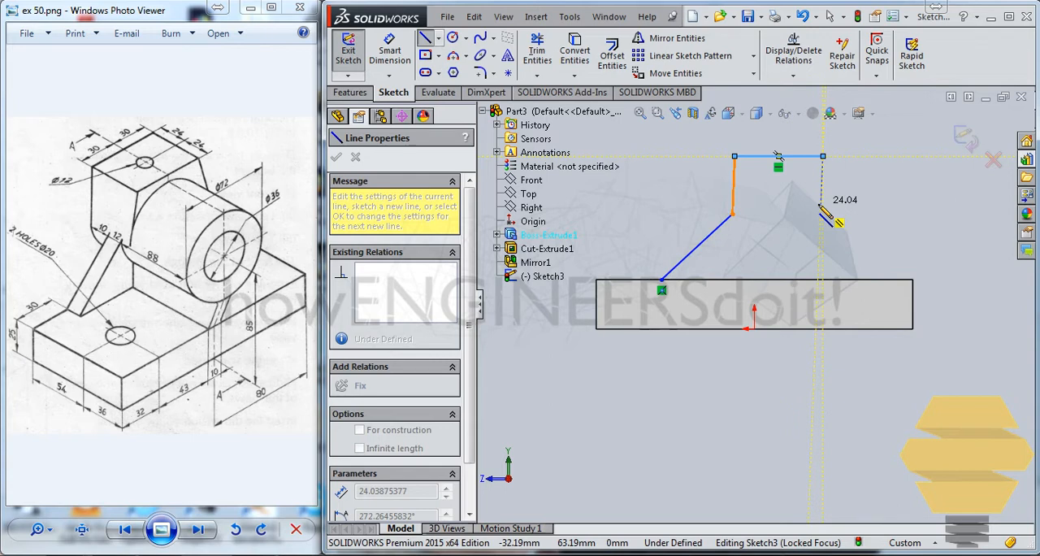
pyautogui.press('Escape')
pyautogui.press('Escape')
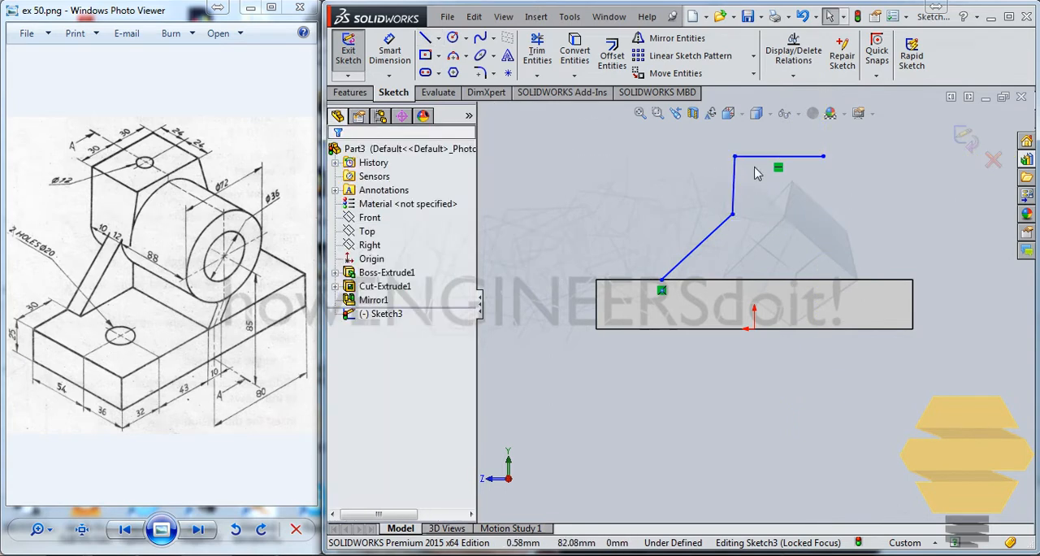
# Delete the three connected lines from the side-face sketch and exit the sketch.
pyautogui.click(762, 160)
pyautogui.press('Delete')
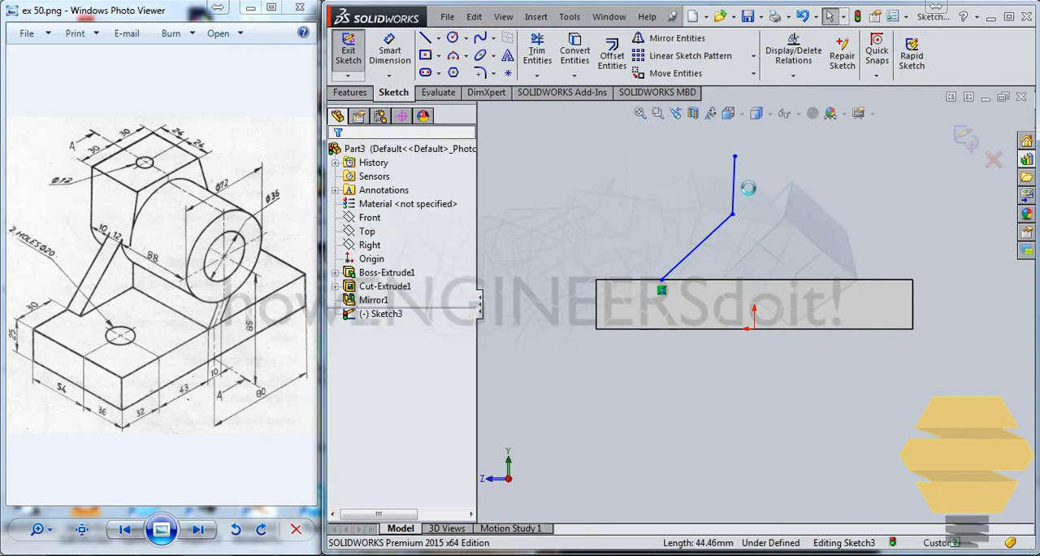
pyautogui.click(735, 183)
pyautogui.press('Delete')
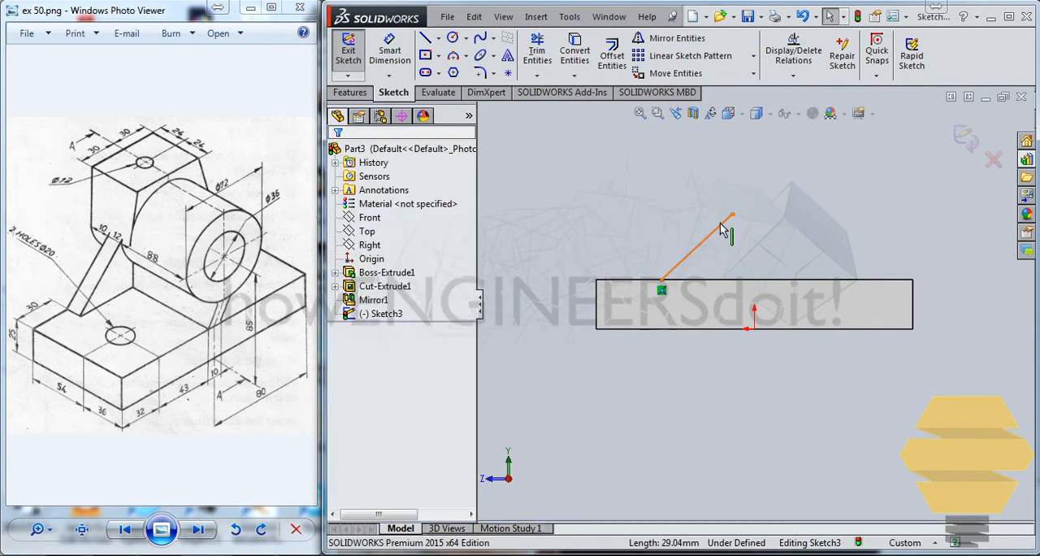
pyautogui.press('Delete')
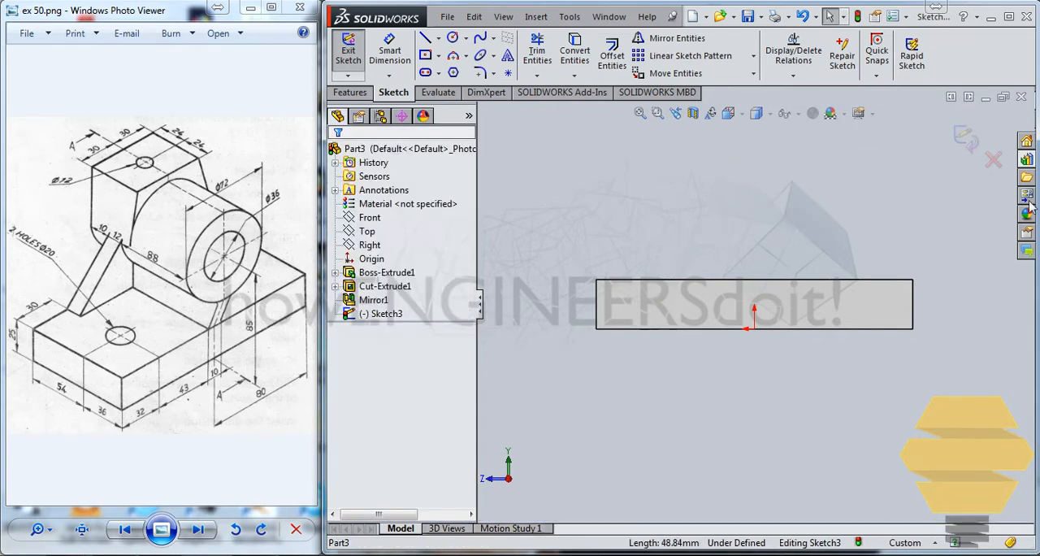
pyautogui.click(967, 137)
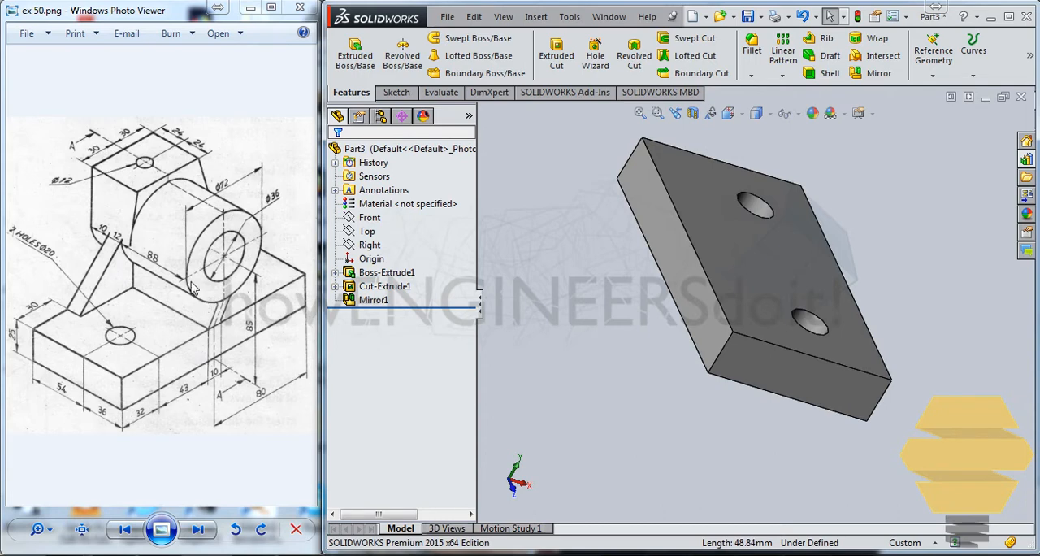
# Create a reference plane offset 10 mm outward from the plate's right long side face.
pyautogui.hotkey('ctrl', '7')
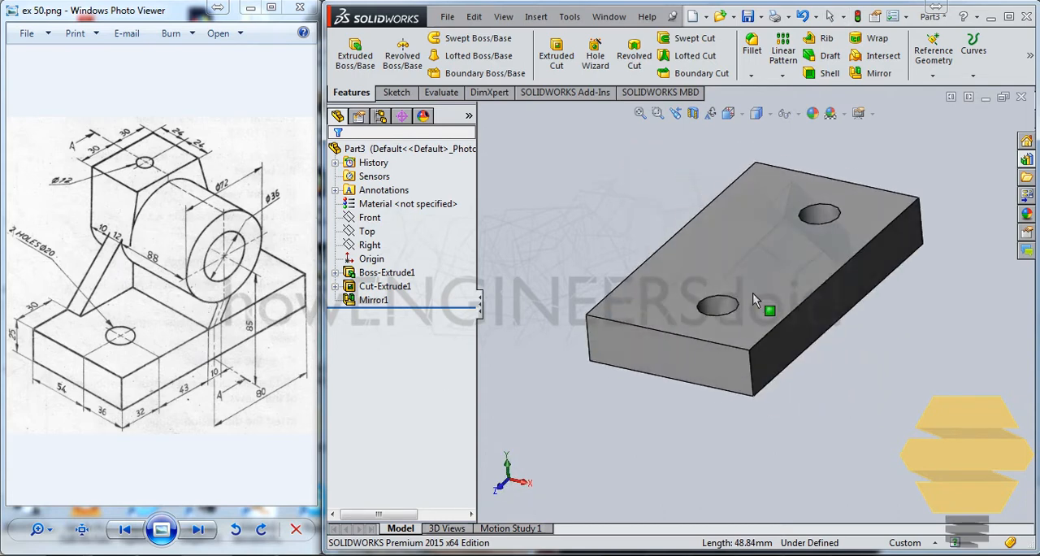
pyautogui.click(814, 321)
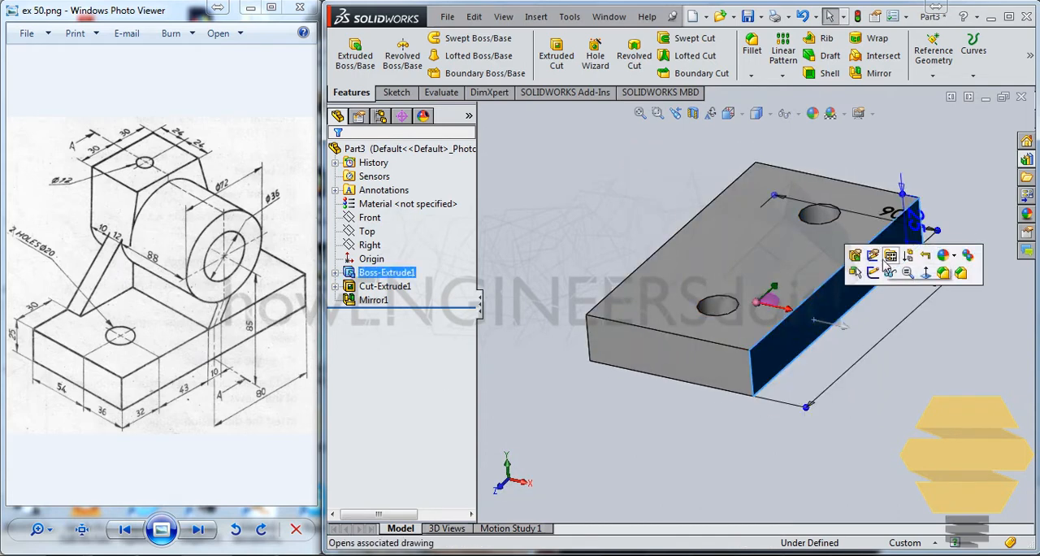
pyautogui.click(933, 55)
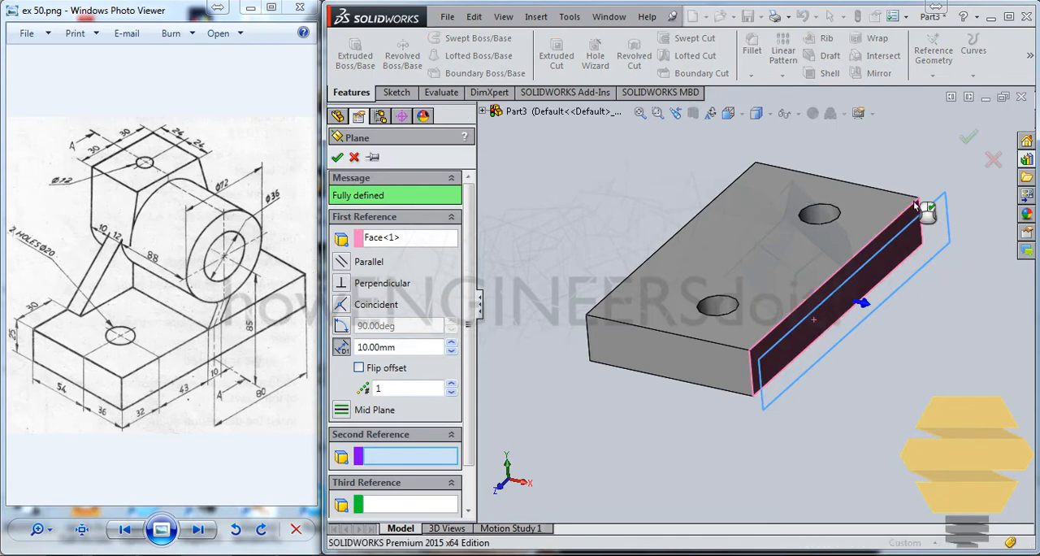
pyautogui.click(952, 260)
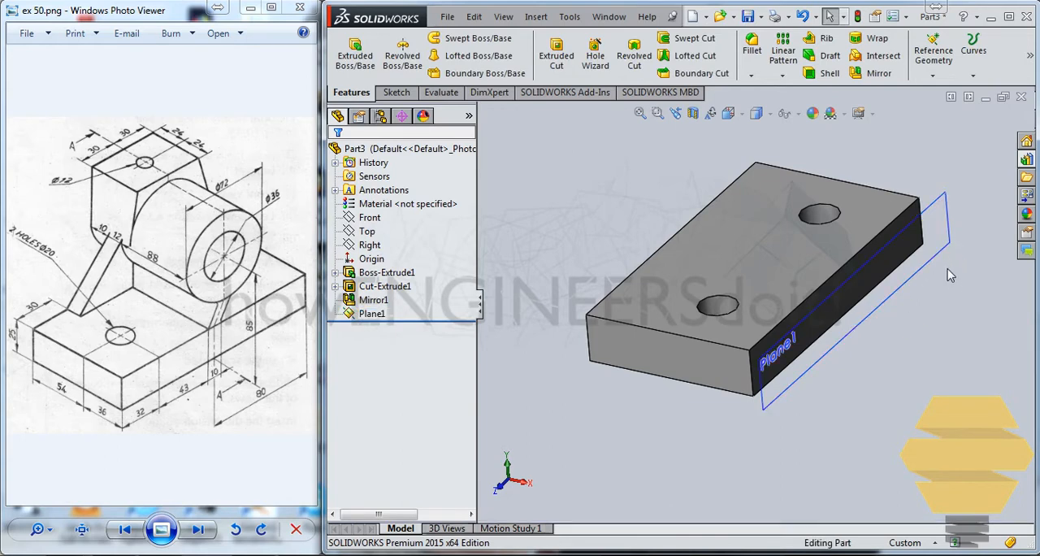
# Sketch two concentric circles about 33 and 56 mm in diameter on the offset plane, centred about 84 mm directly above the origin.
pyautogui.click(950, 218)
pyautogui.click(973, 202)
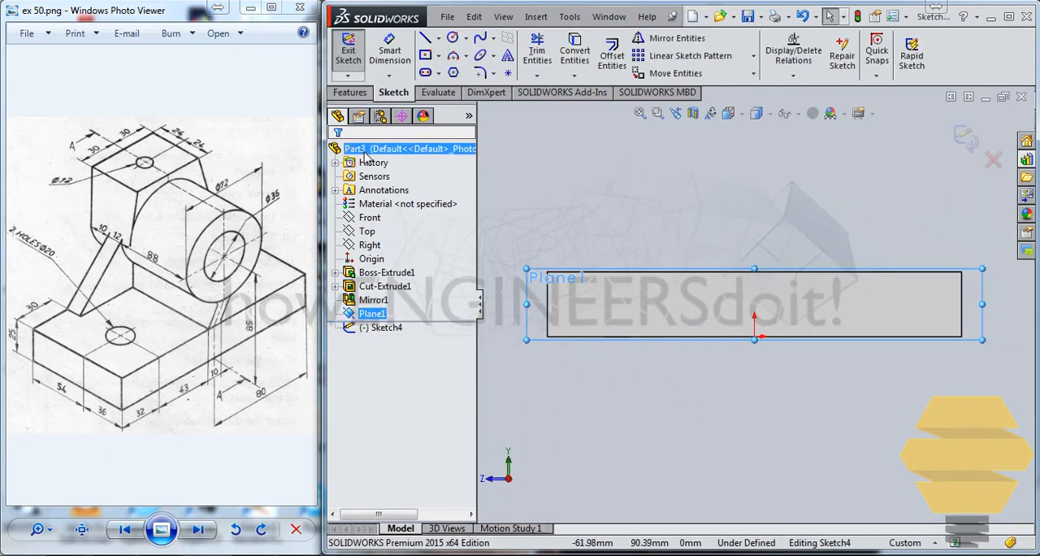
pyautogui.click(452, 37)
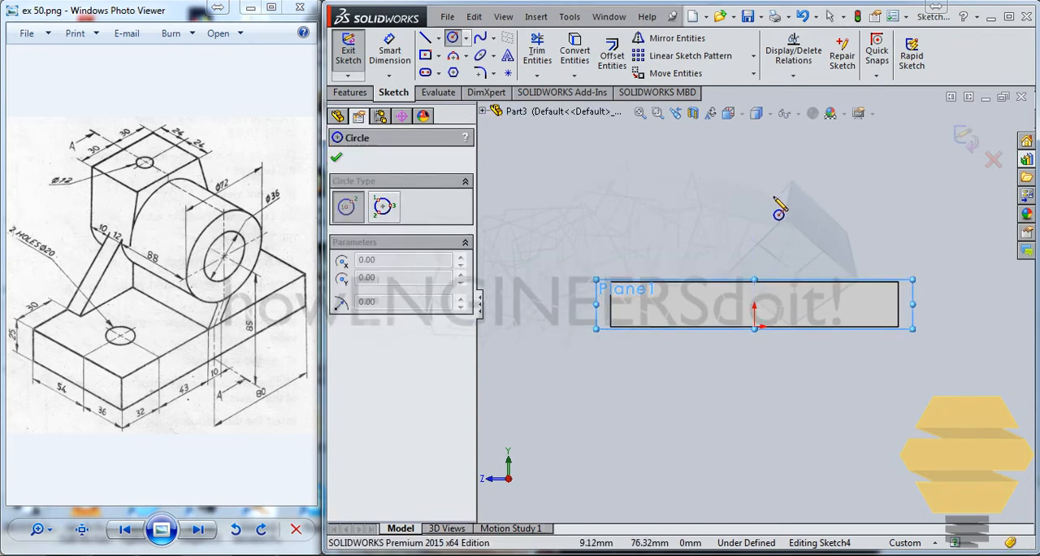
pyautogui.click(754, 176)
pyautogui.click(779, 192)
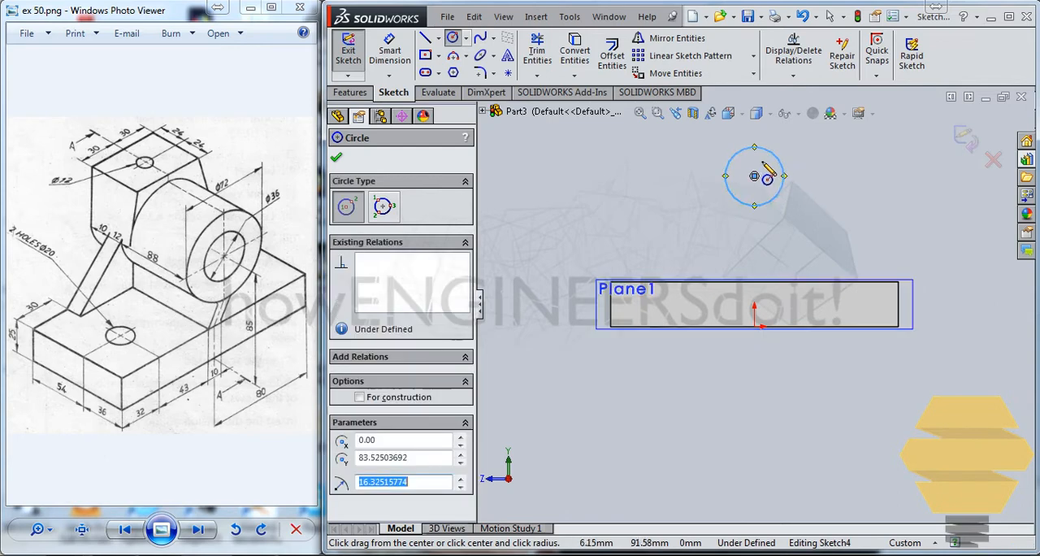
pyautogui.click(754, 175)
pyautogui.click(803, 185)
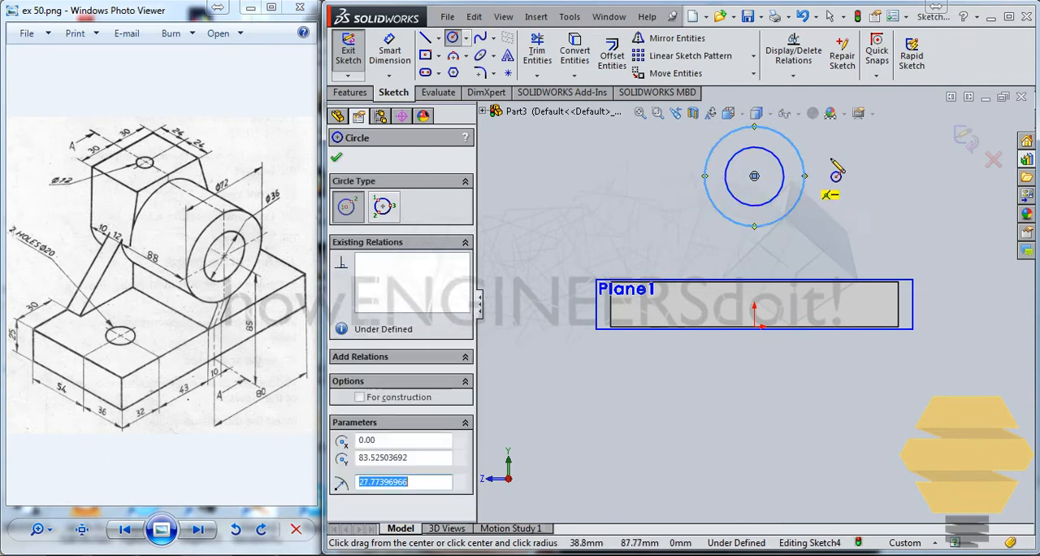
pyautogui.press('Escape')
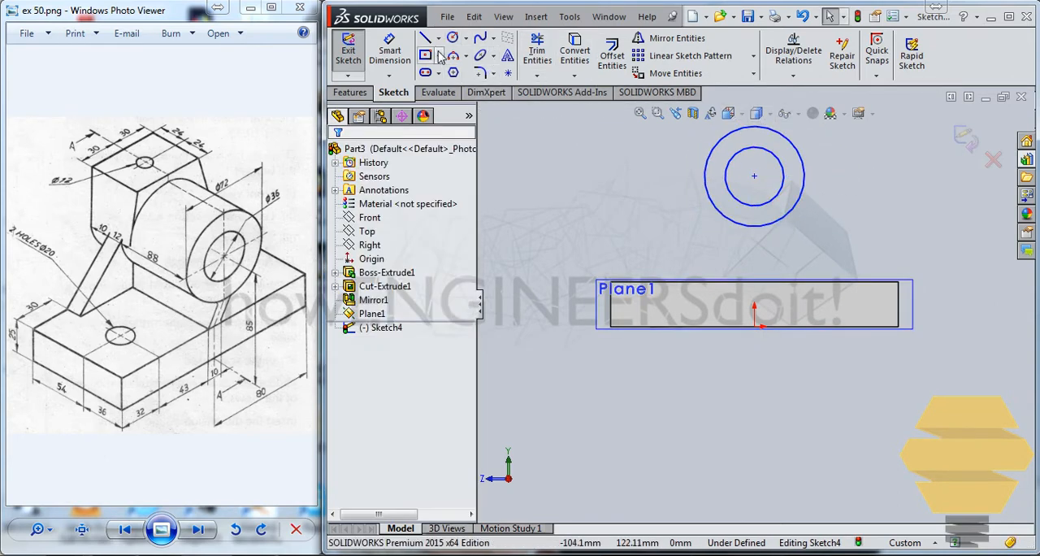
# Dimension the inner circle's diameter as 36 mm and the outer circle's diameter as 72 mm.
pyautogui.click(389, 51)
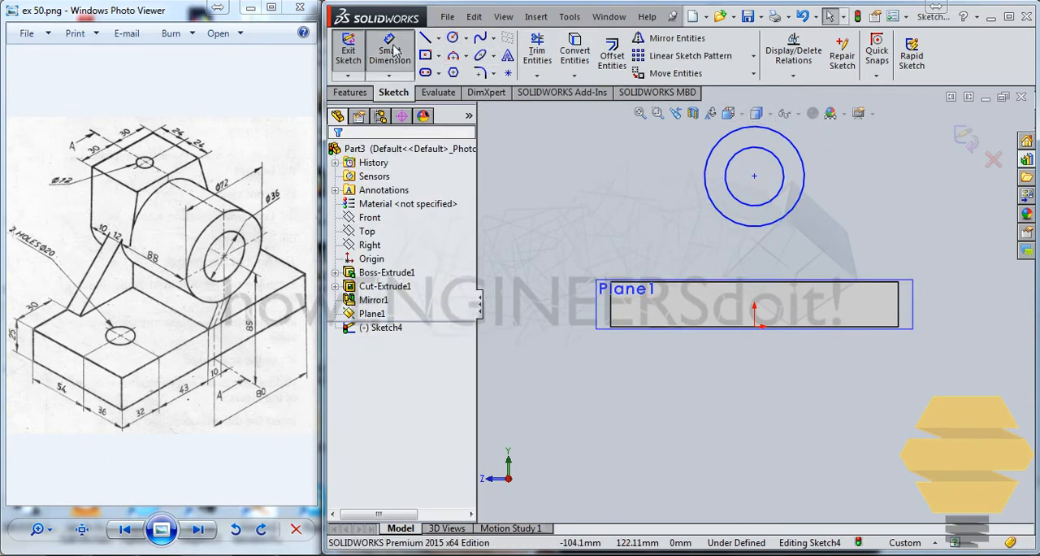
pyautogui.click(782, 184)
pyautogui.click(898, 188)
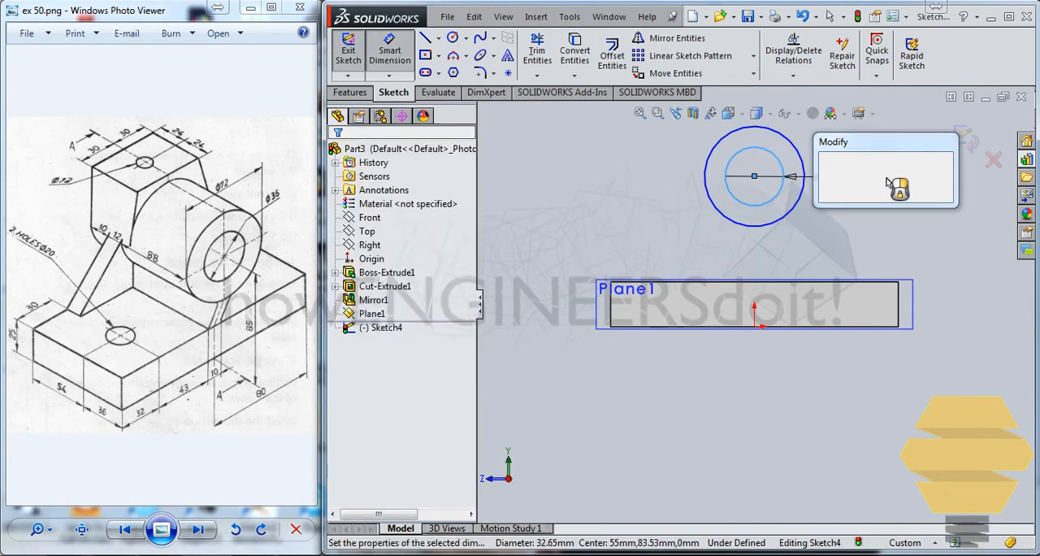
pyautogui.write('36')
pyautogui.press('Return')
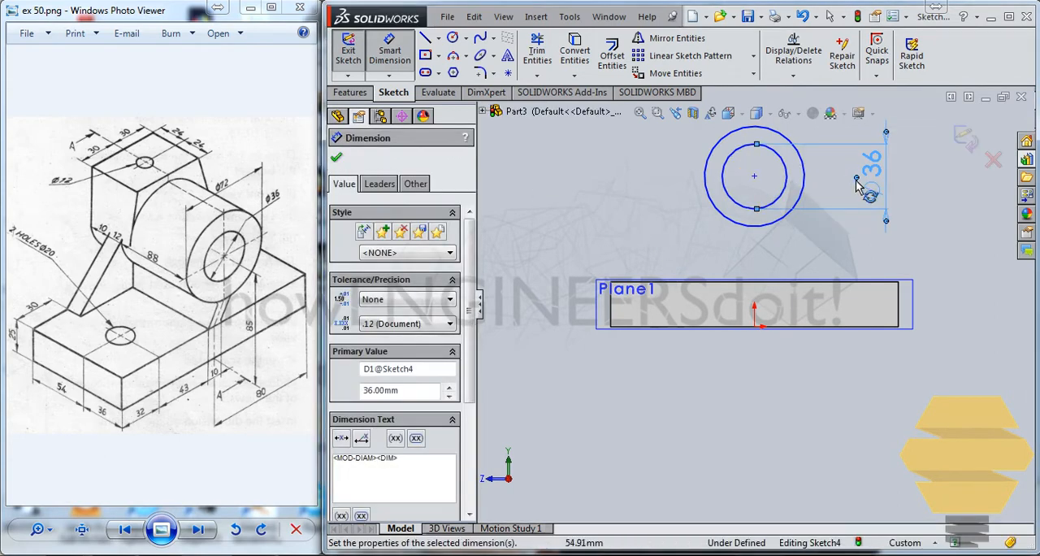
pyautogui.click(800, 195)
pyautogui.click(917, 207)
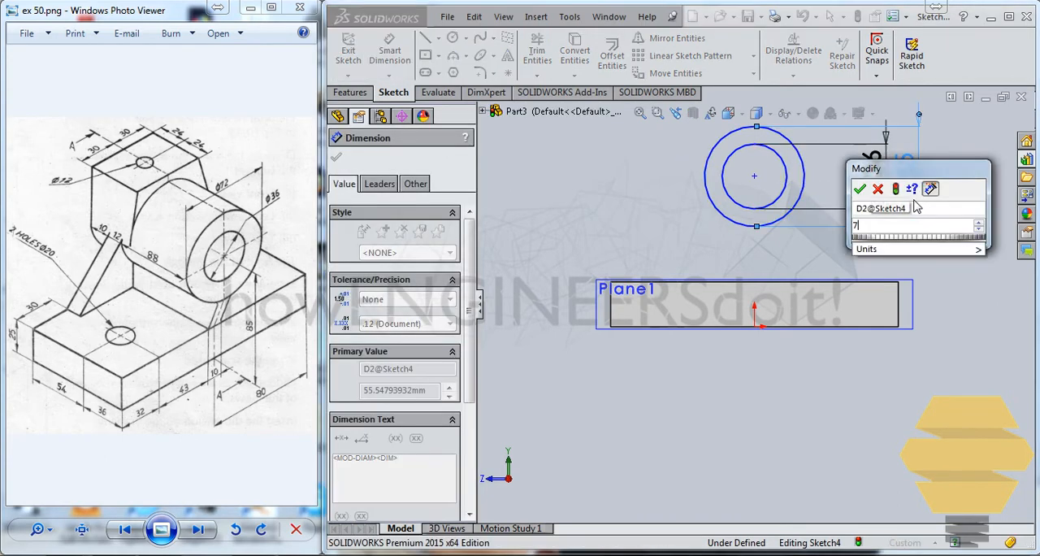
pyautogui.write('72')
pyautogui.press('Return')
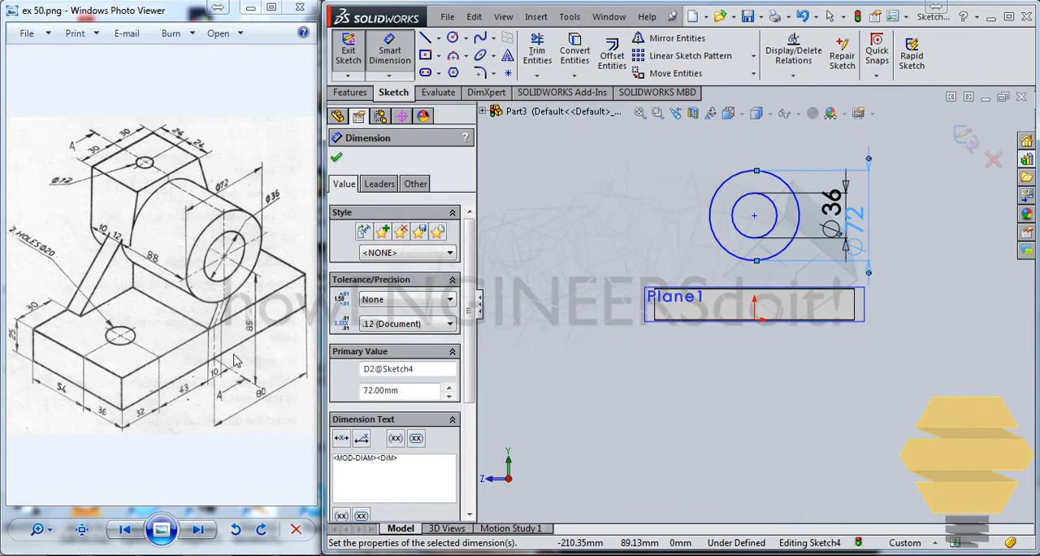
# Dimension the height of the circles' centre above the base plate's bottom edge as 85 mm.
pyautogui.click(754, 216)
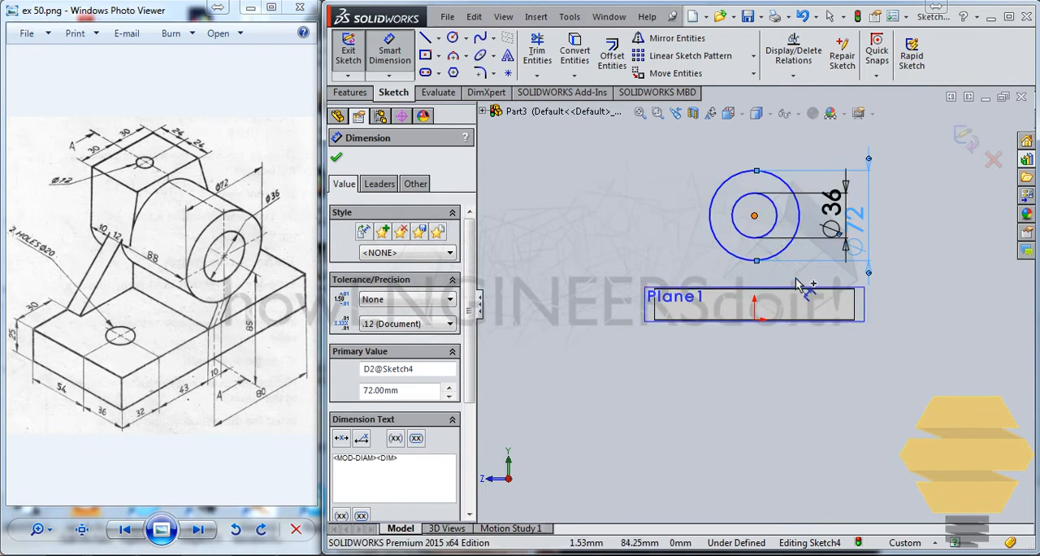
pyautogui.scroll(-2, 825, 321)
pyautogui.click(843, 324)
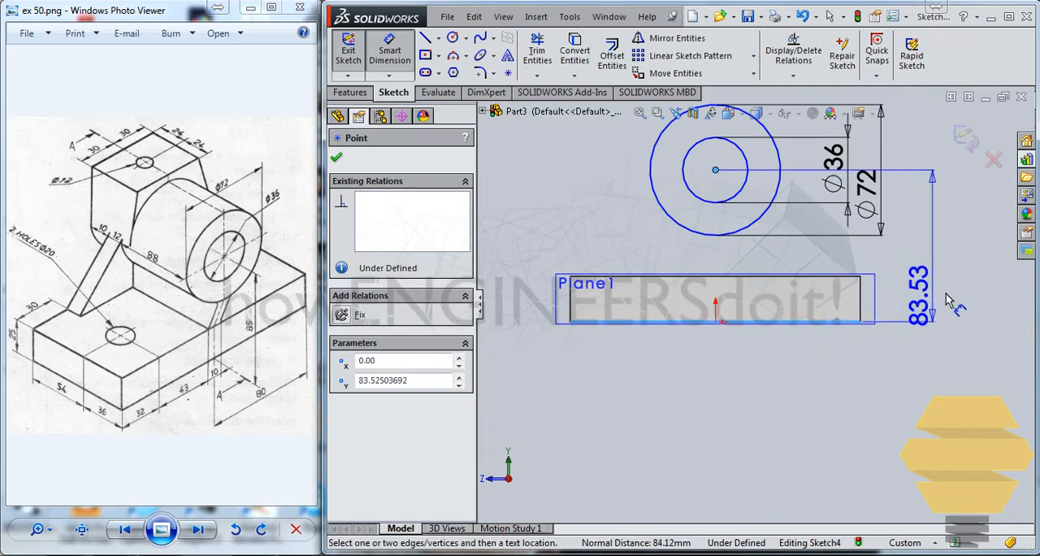
pyautogui.click(947, 292)
pyautogui.scroll(-1, 773, 259)
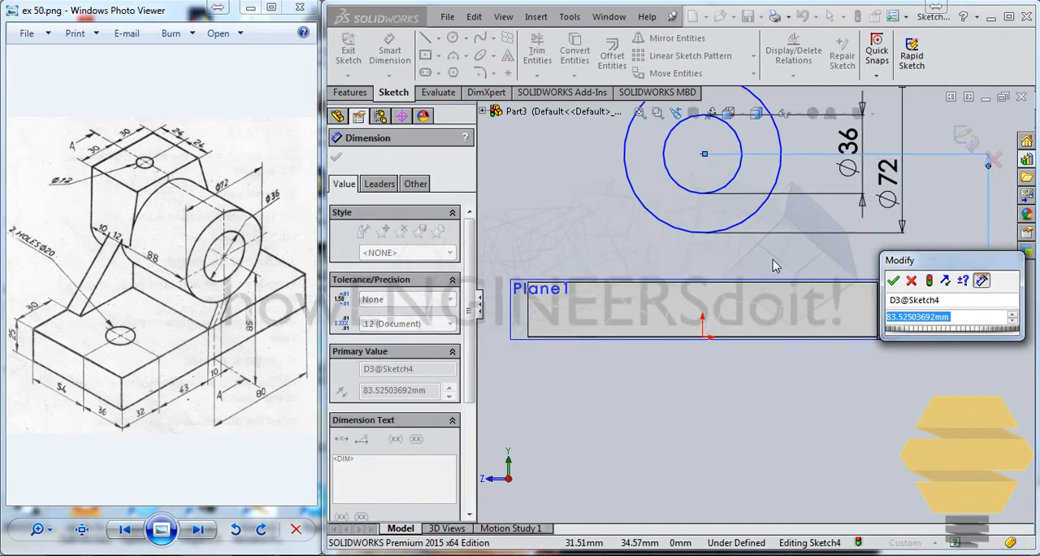
pyautogui.write('85')
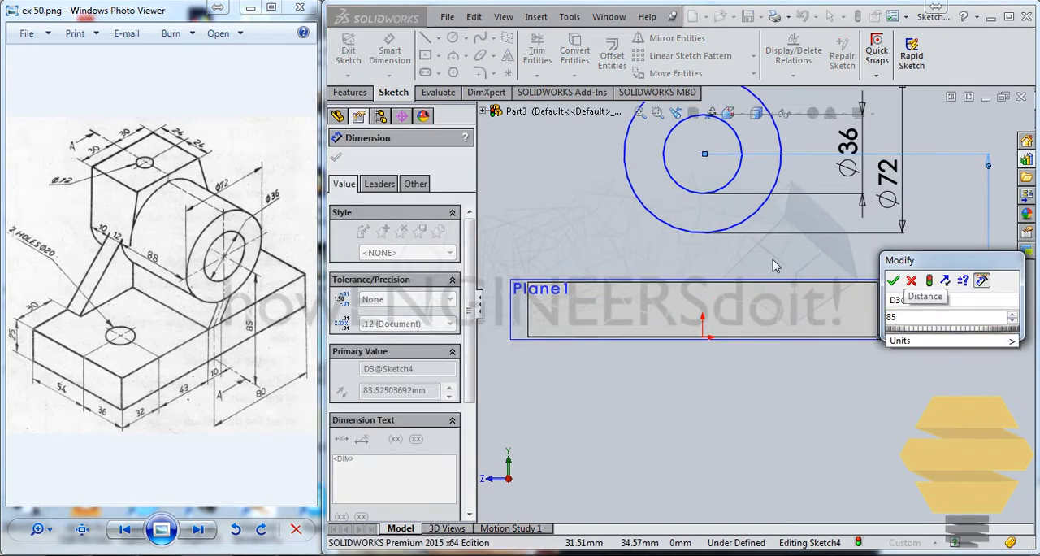
pyautogui.press('Return')
pyautogui.scroll(1, 749, 283)
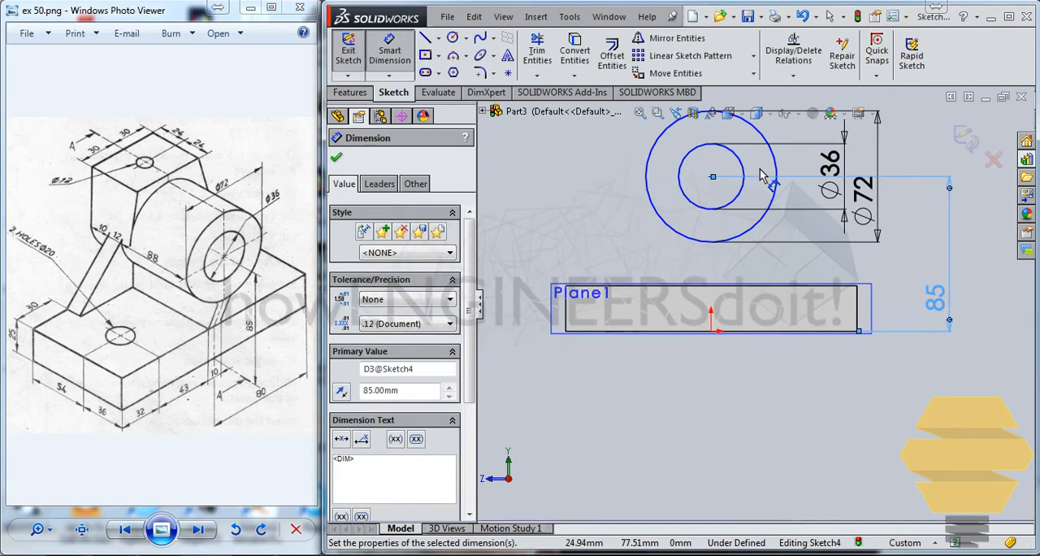
# Add a vertical relation between the circles' centre and the origin, and exit the sketch.
pyautogui.scroll(1, 762, 177)
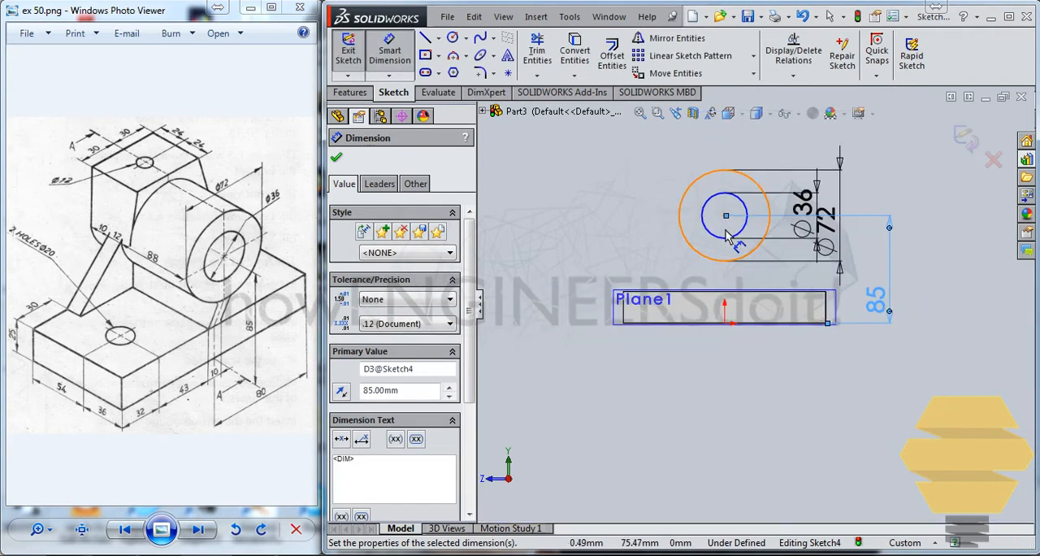
pyautogui.scroll(-4, 728, 232)
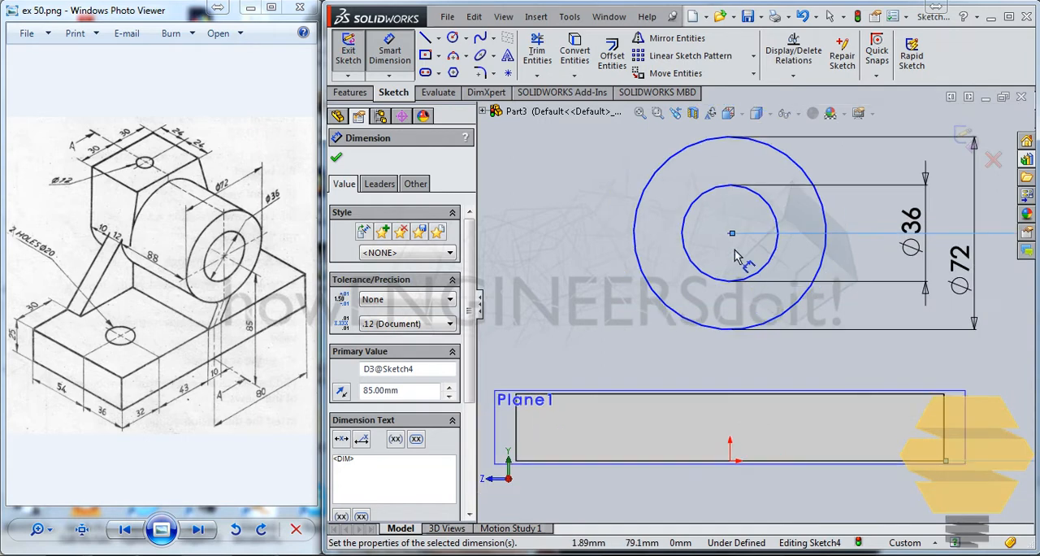
pyautogui.click(732, 234)
pyautogui.press('Escape')
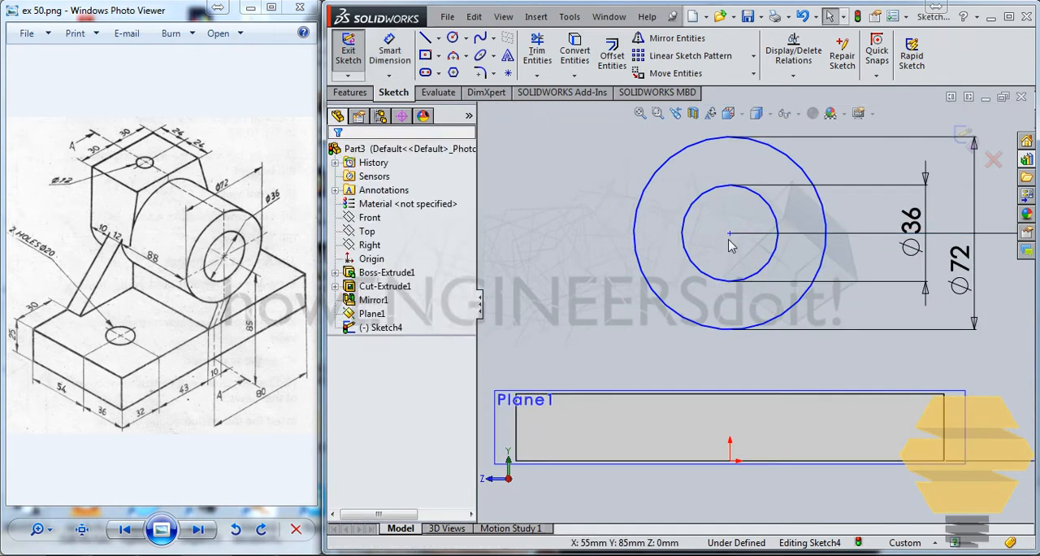
pyautogui.click(729, 459)
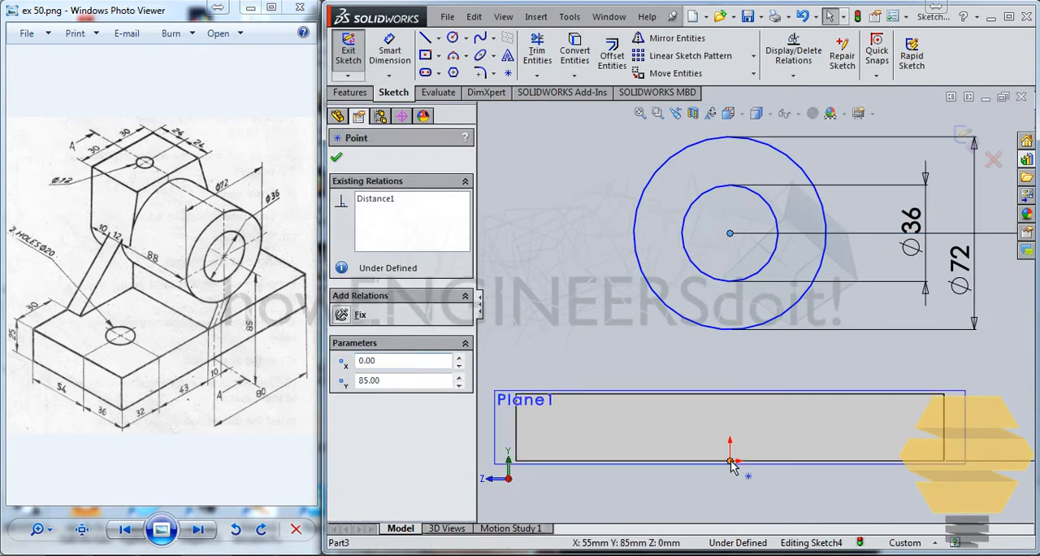
pyautogui.keyDown('ctrl'); pyautogui.click(730, 460); pyautogui.keyUp('ctrl')
pyautogui.click(348, 424)
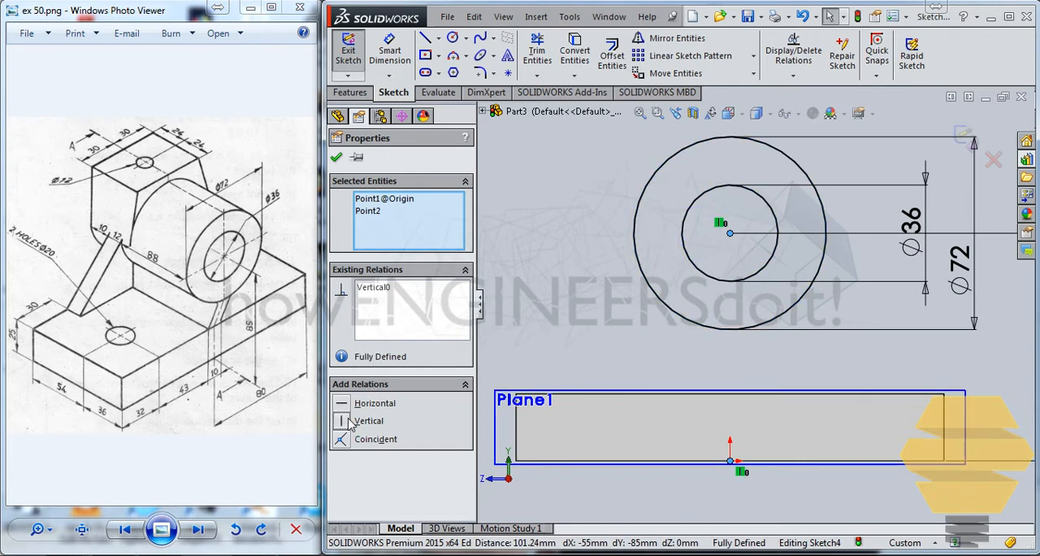
pyautogui.click(832, 362)
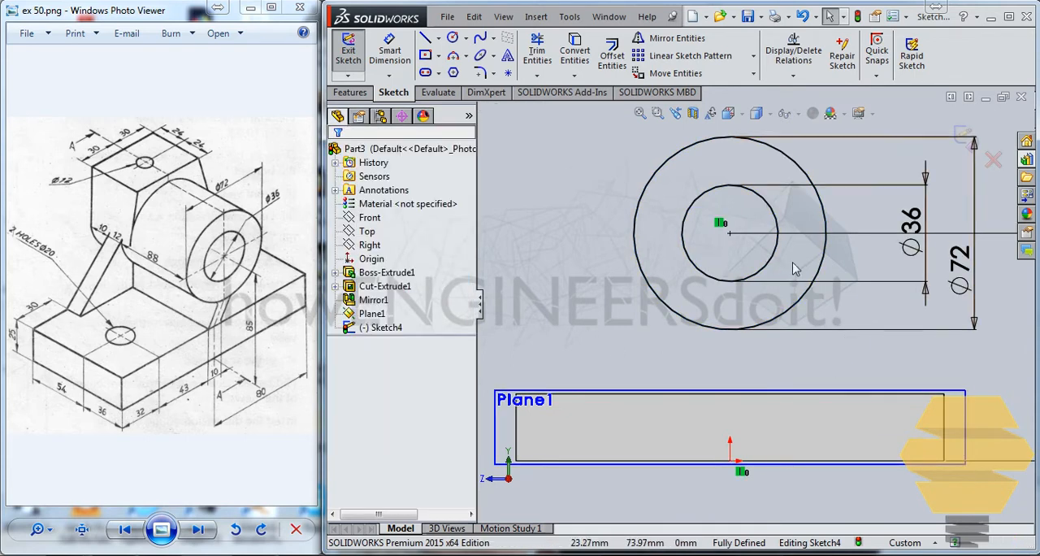
pyautogui.scroll(2, 793, 263)
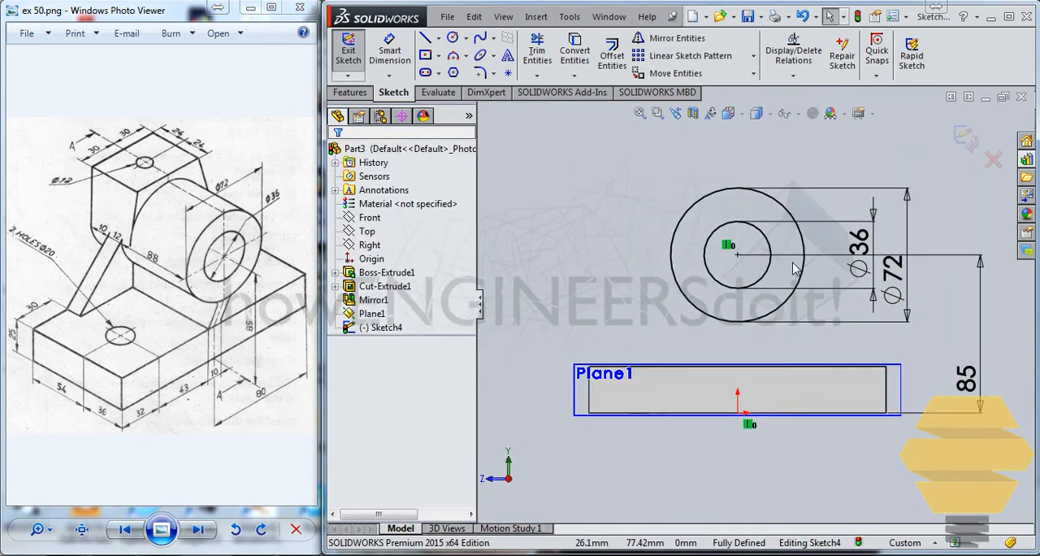
pyautogui.click(972, 142)
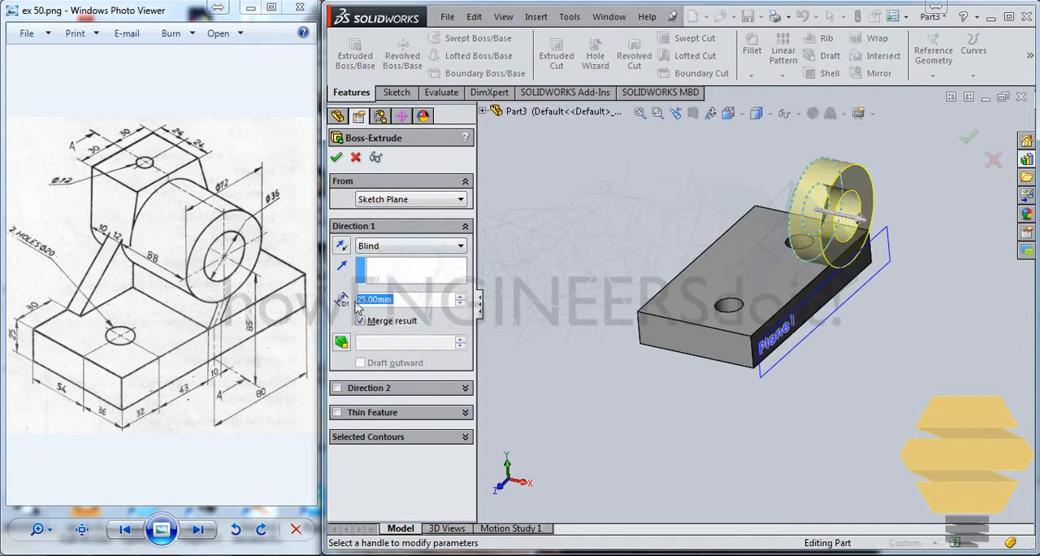
# Extrude the two-circle sketch 88 mm in the reversed direction, back over the base plate, to form the bored cylinder.
pyautogui.write('88')
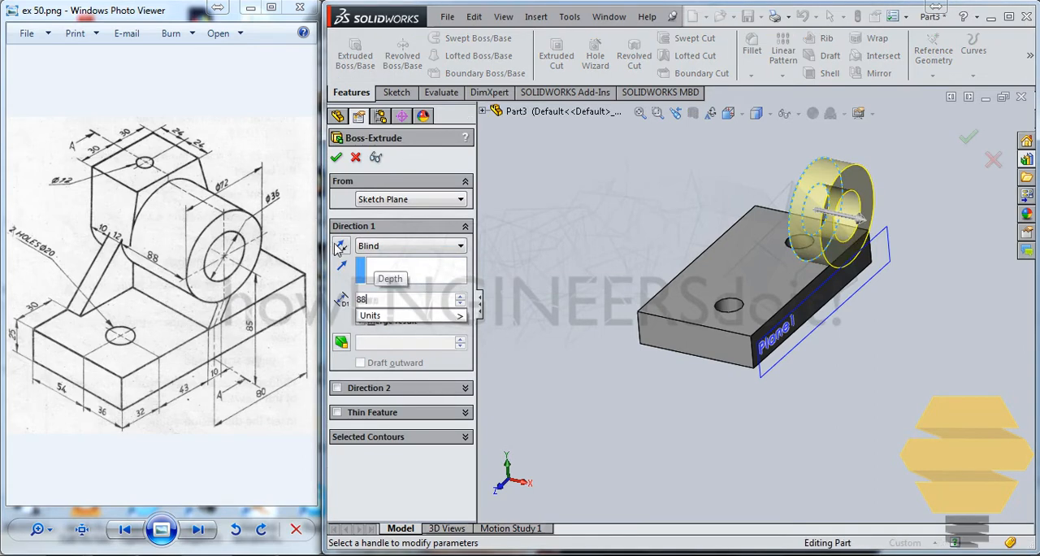
pyautogui.press('Return')
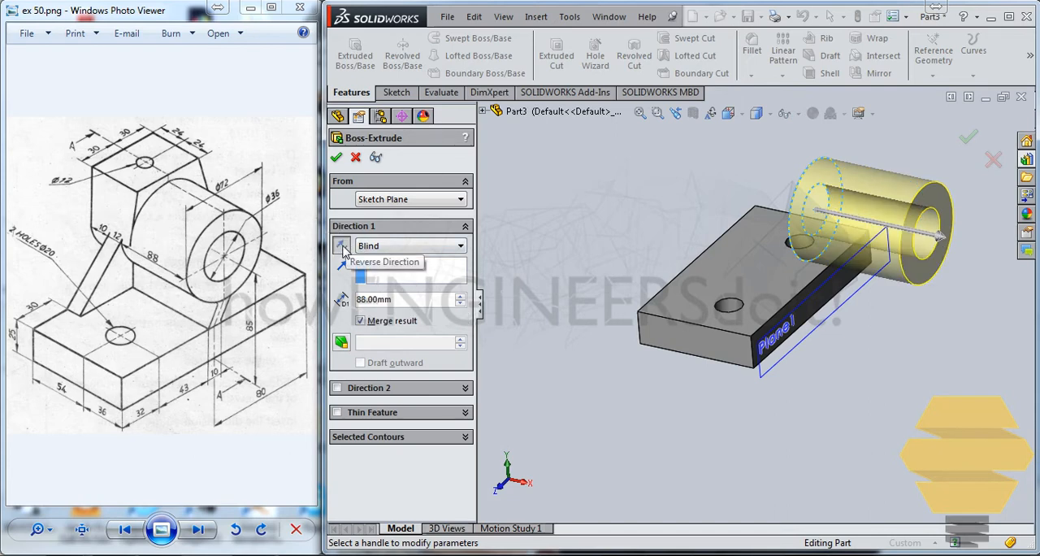
pyautogui.click(341, 246)
pyautogui.moveTo(804, 201)
pyautogui.mouseDown(button='middle')
pyautogui.moveTo(817, 232)
pyautogui.moveTo(796, 244)
pyautogui.mouseUp(button='middle')
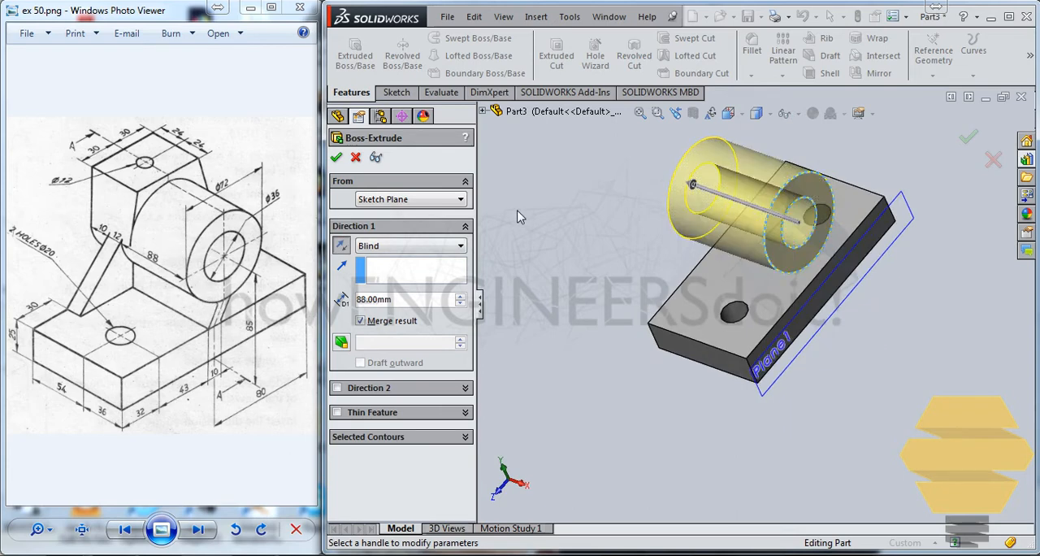
pyautogui.click(336, 157)
pyautogui.click(610, 202)
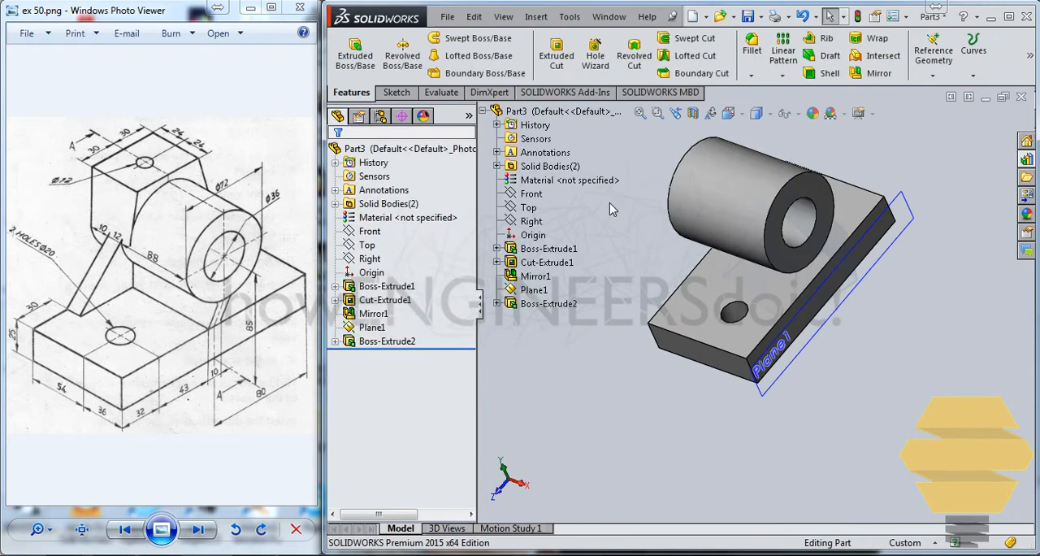
# Start a sketch on the Front plane and draw a slanted line from the plate's upper right corner to the cylinder's lower right corner.
pyautogui.moveTo(610, 203); pyautogui.dragTo(680, 145, button='middle')
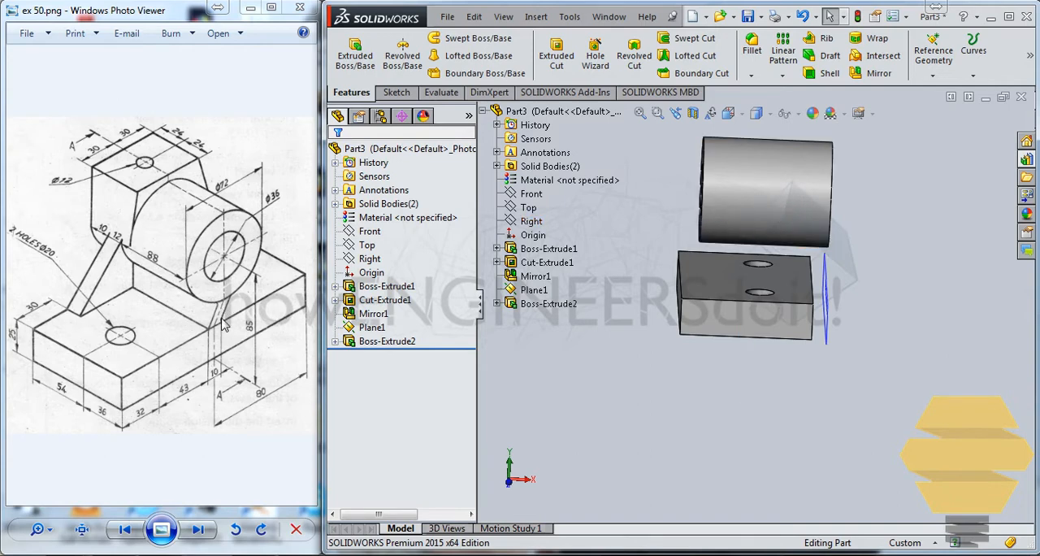
pyautogui.moveTo(740, 209); pyautogui.dragTo(713, 236, button='middle')
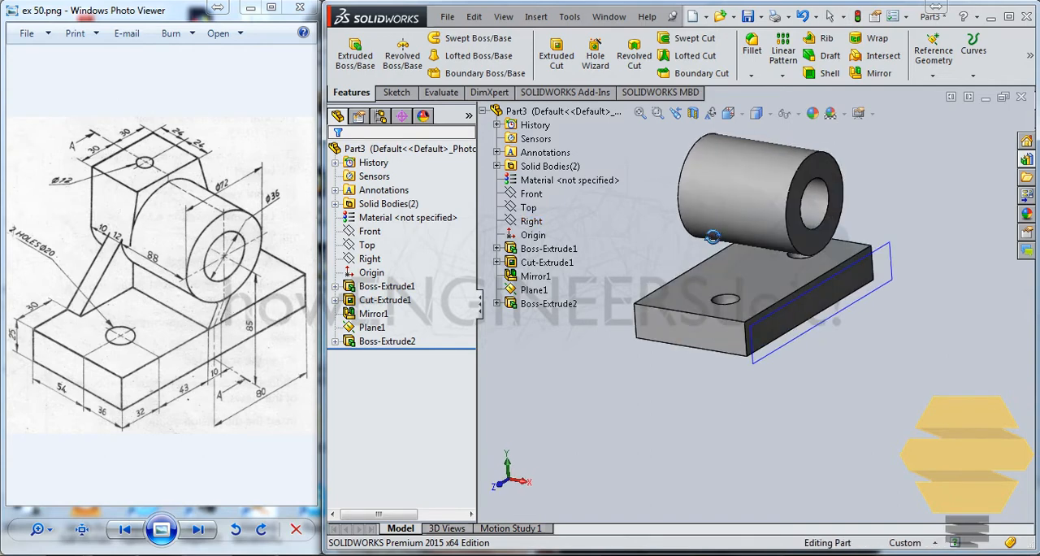
pyautogui.click(530, 194)
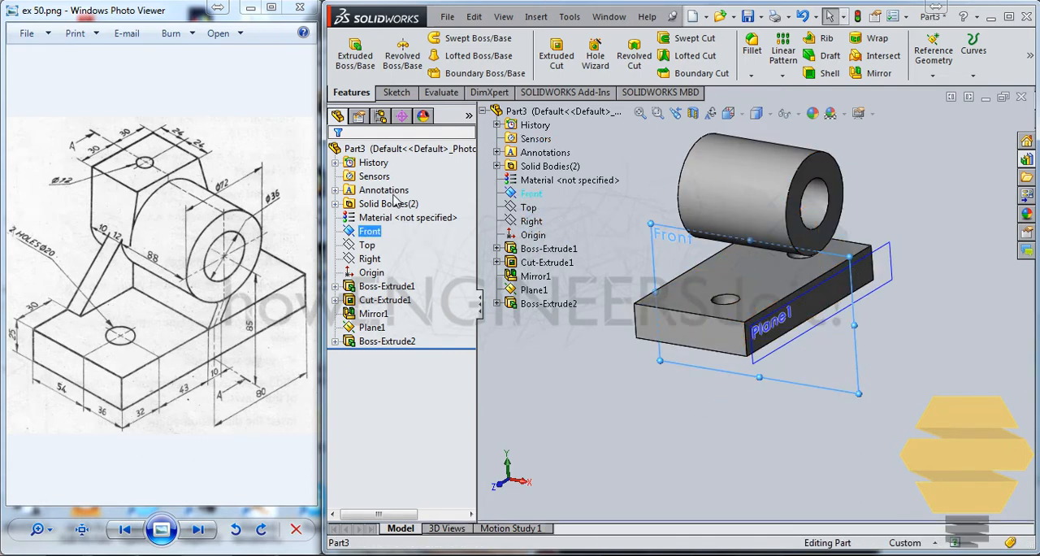
pyautogui.rightClick(532, 193)
pyautogui.click(573, 168)
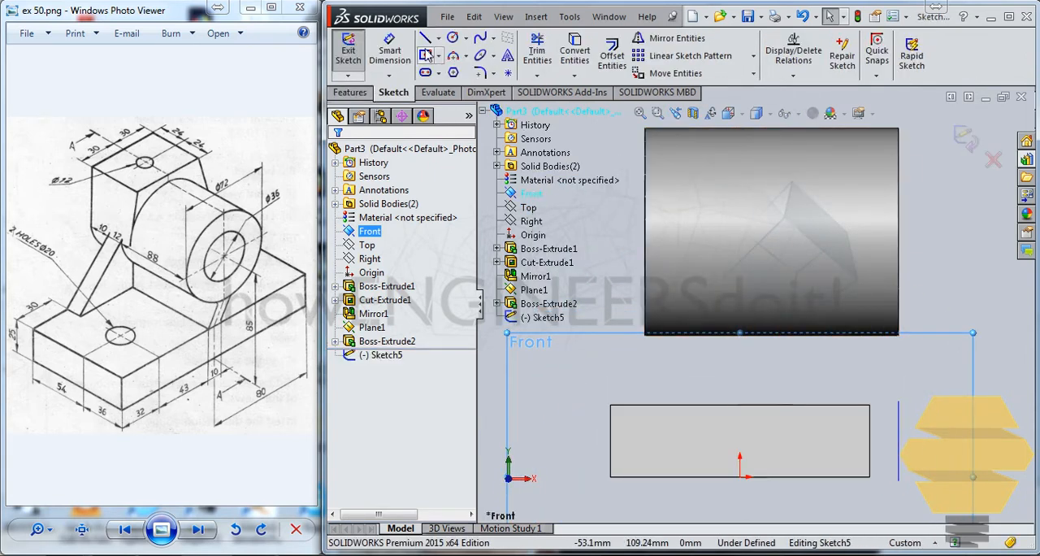
pyautogui.click(425, 38)
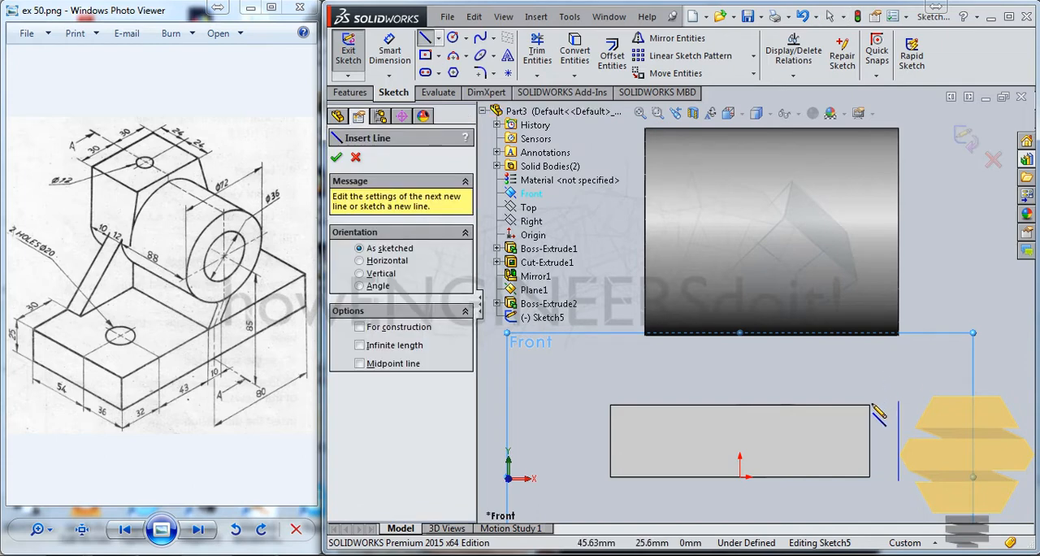
pyautogui.click(869, 405)
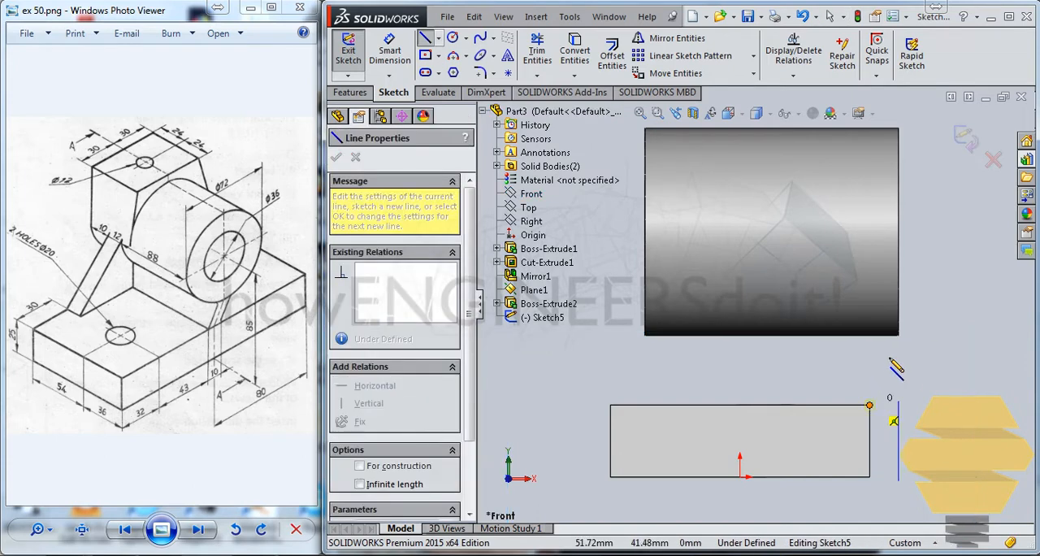
pyautogui.scroll(-2, 894, 367)
pyautogui.click(888, 320)
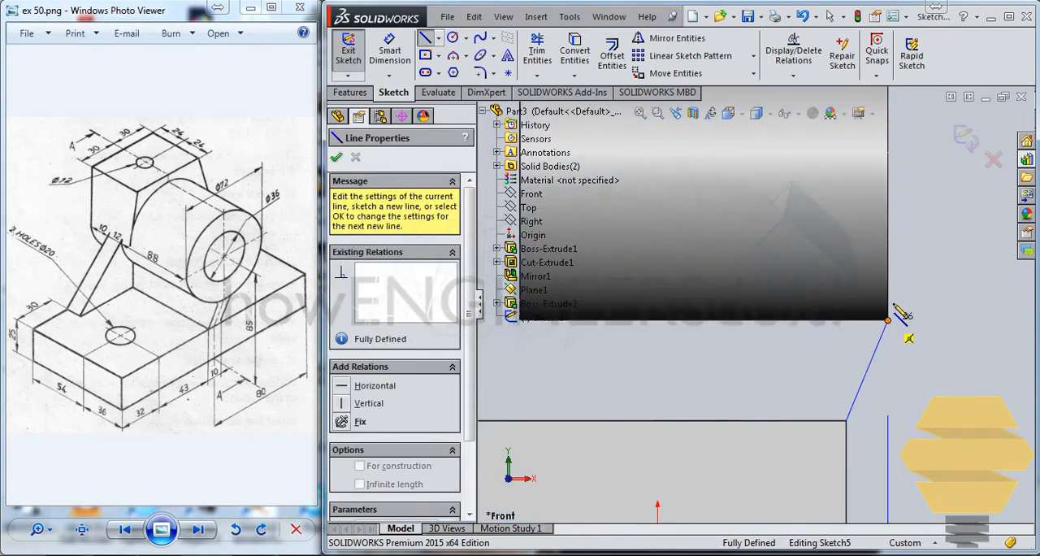
# Close the rib profile with lines about 6 mm up into the cylinder, across its full length, down to the plate and back; exit the sketch.
pyautogui.click(887, 295)
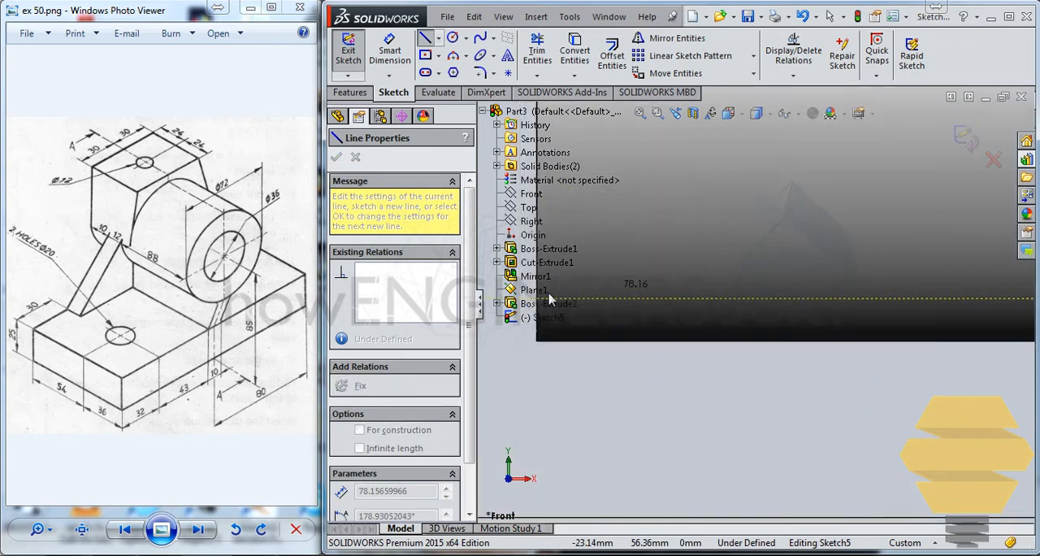
pyautogui.scroll(1, 550, 297)
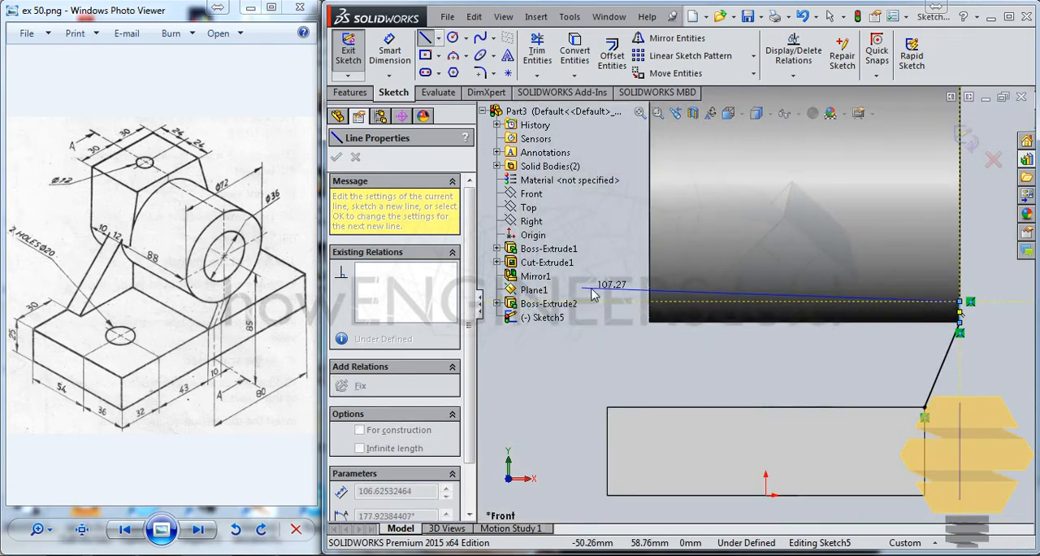
pyautogui.click(650, 301)
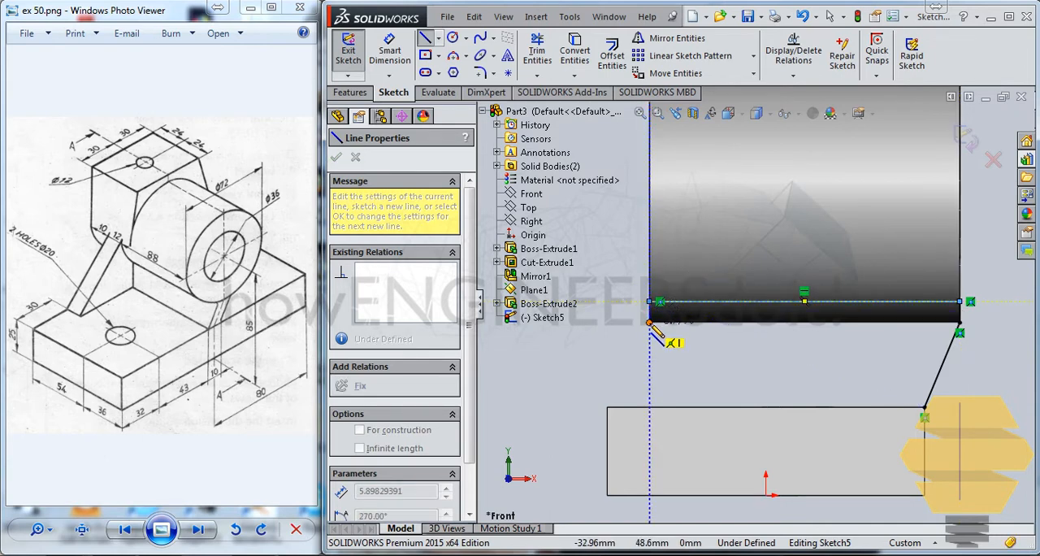
pyautogui.click(651, 407)
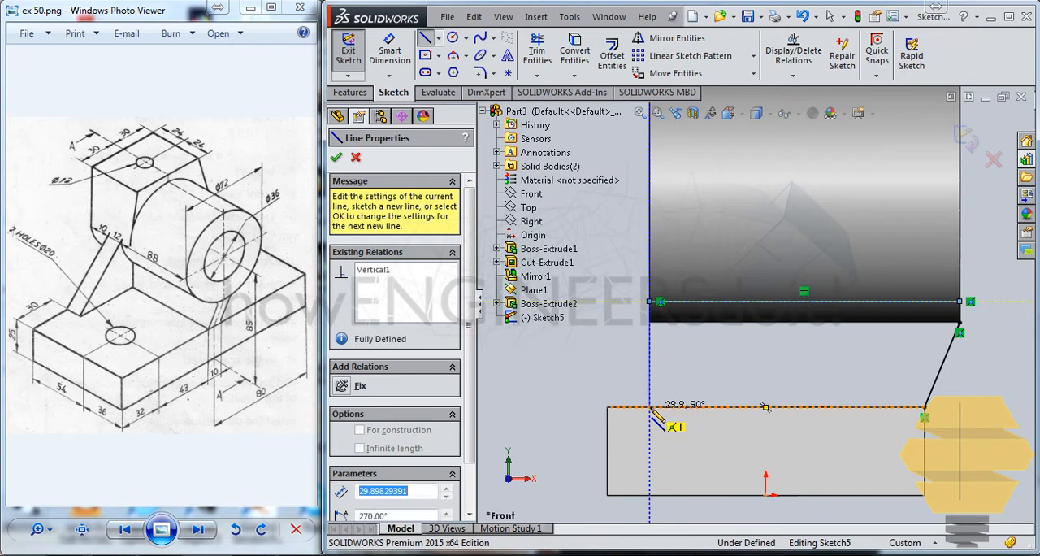
pyautogui.click(924, 406)
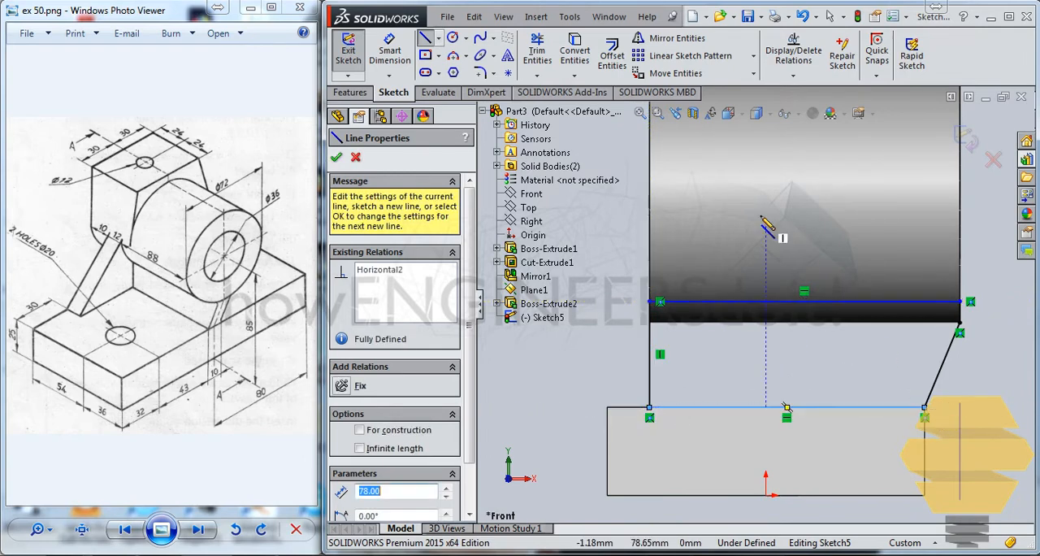
pyautogui.press('Escape')
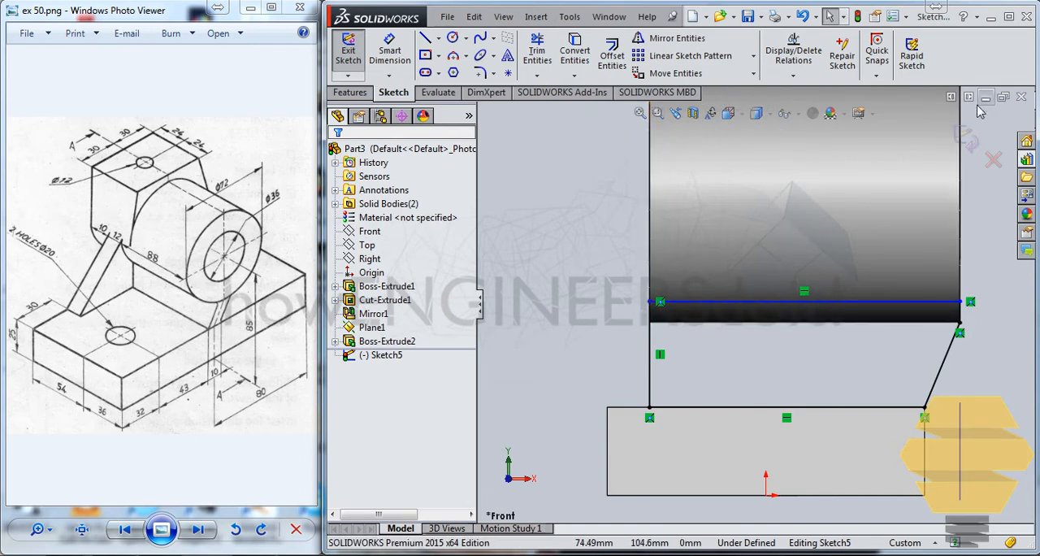
pyautogui.click(965, 140)
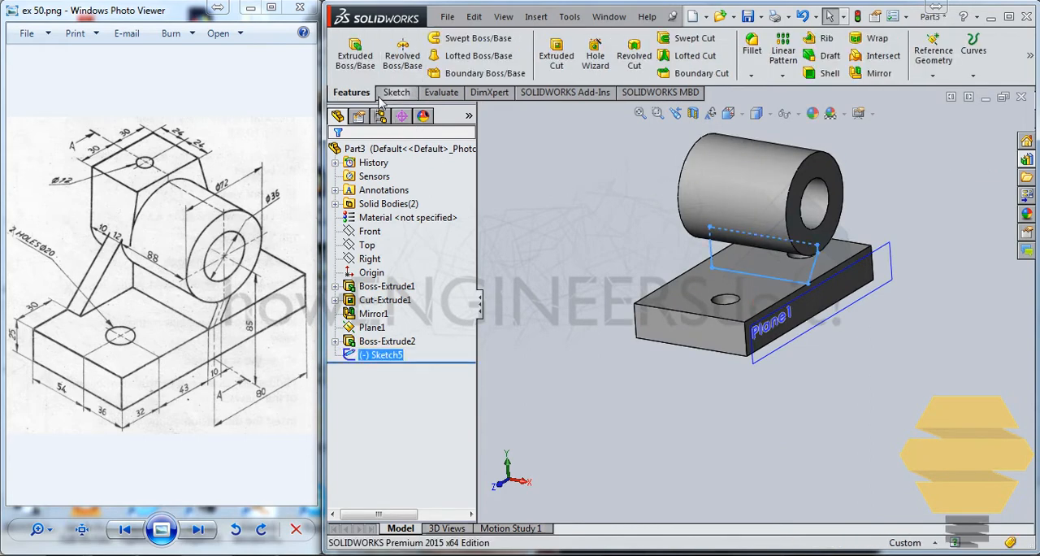
# Extrude the rib profile 5 mm in each of the two directions from the Front plane to join the cylinder and plate.
pyautogui.click(356, 56)
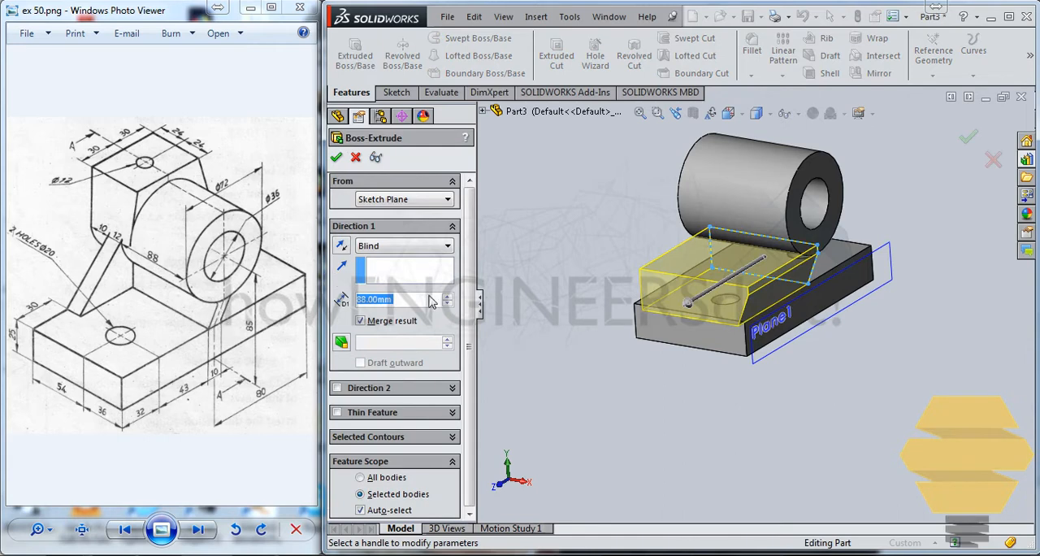
pyautogui.write('5')
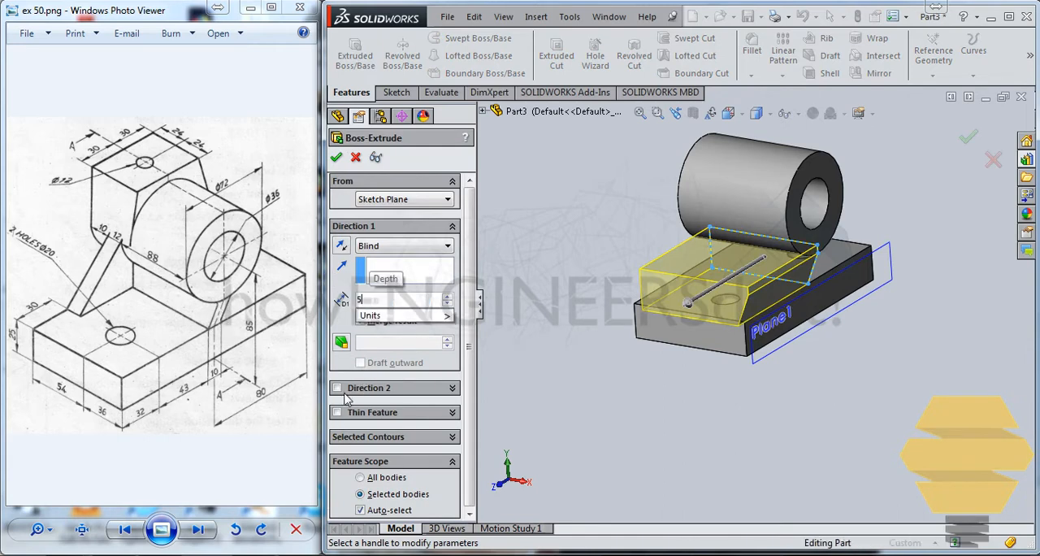
pyautogui.press('Return')
pyautogui.click(387, 386)
pyautogui.write('5')
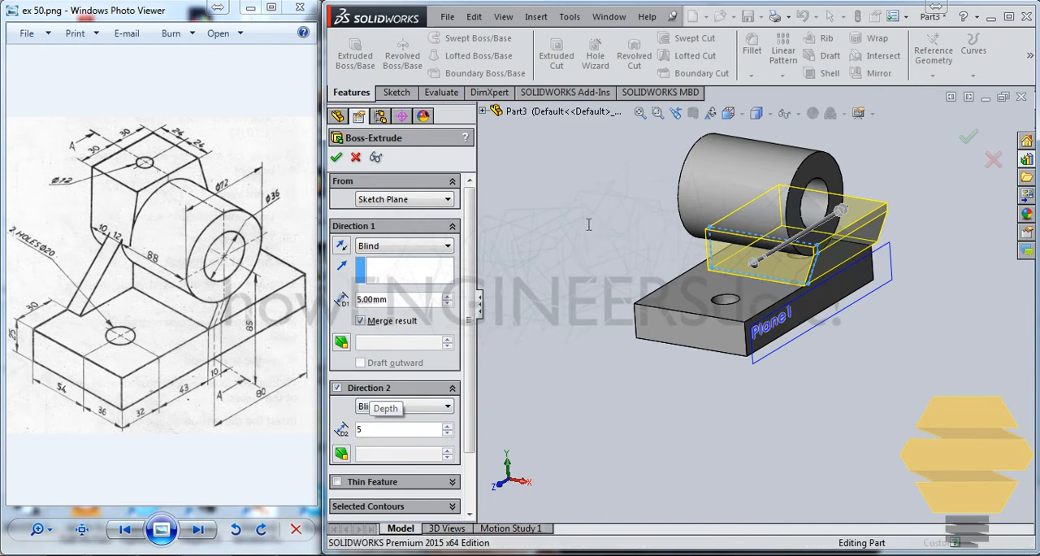
pyautogui.press('Return')
pyautogui.moveTo(821, 203); pyautogui.dragTo(834, 244, button='middle')
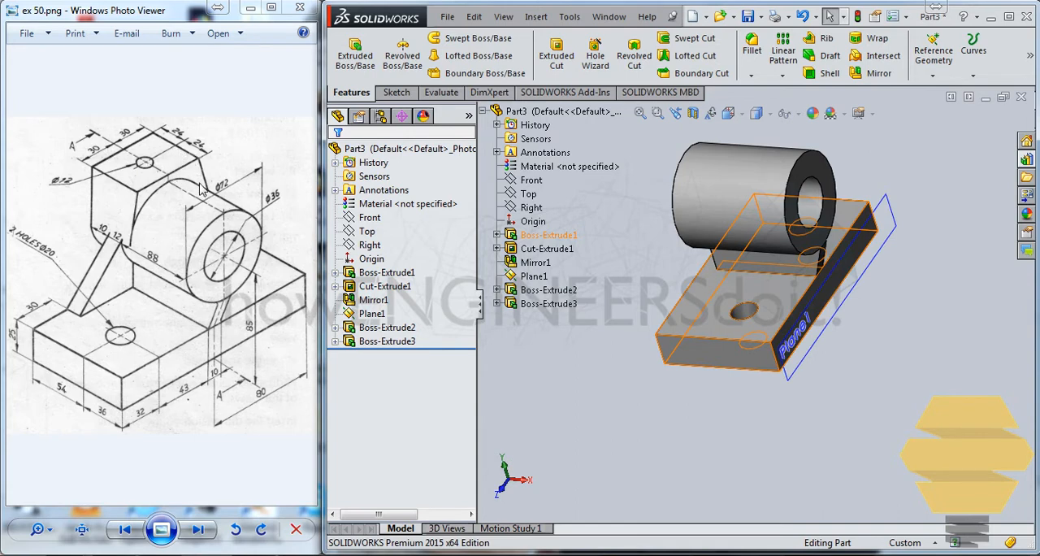
pyautogui.moveTo(607, 196); pyautogui.dragTo(709, 203, button='middle')
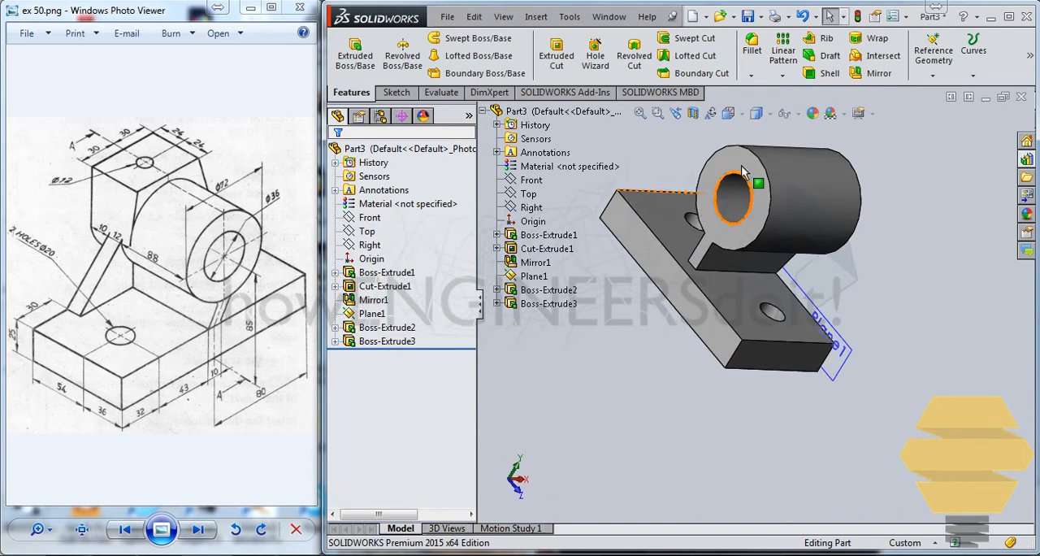
pyautogui.click(737, 163)
pyautogui.doubleClick(737, 162)
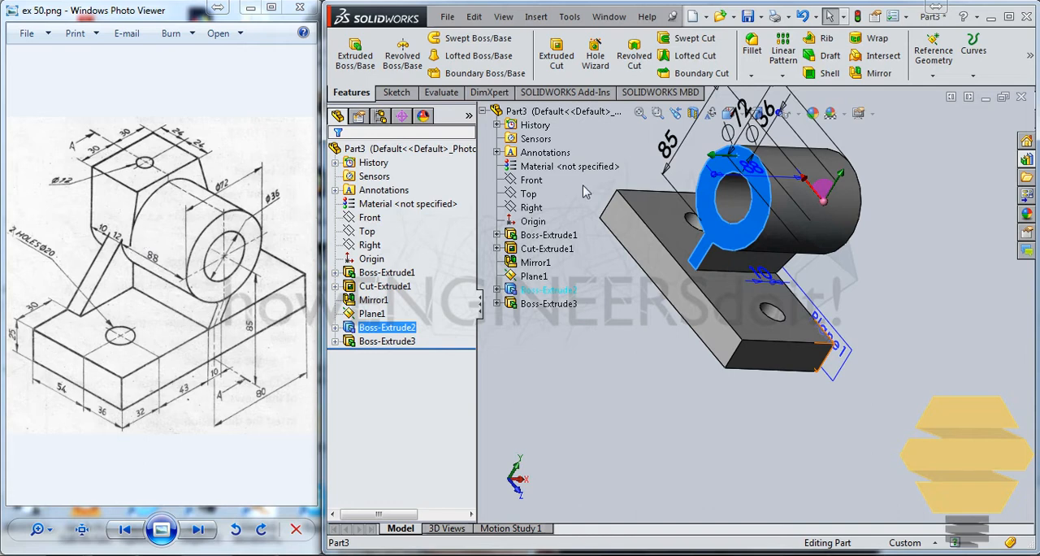
pyautogui.click(896, 297)
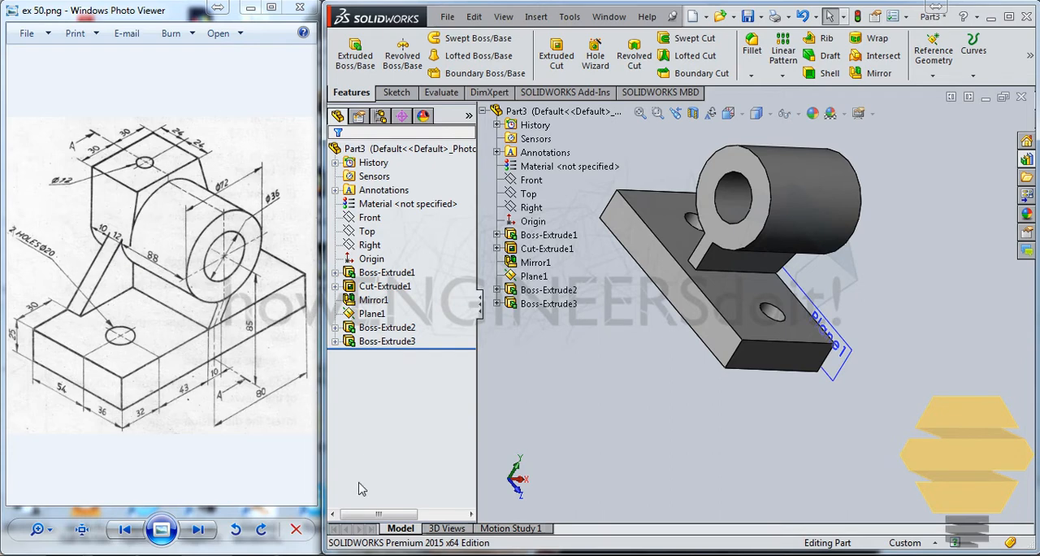
# Switch to the Calculator, work out 48 minus 22, and return to the part.
pyautogui.click(231, 555)
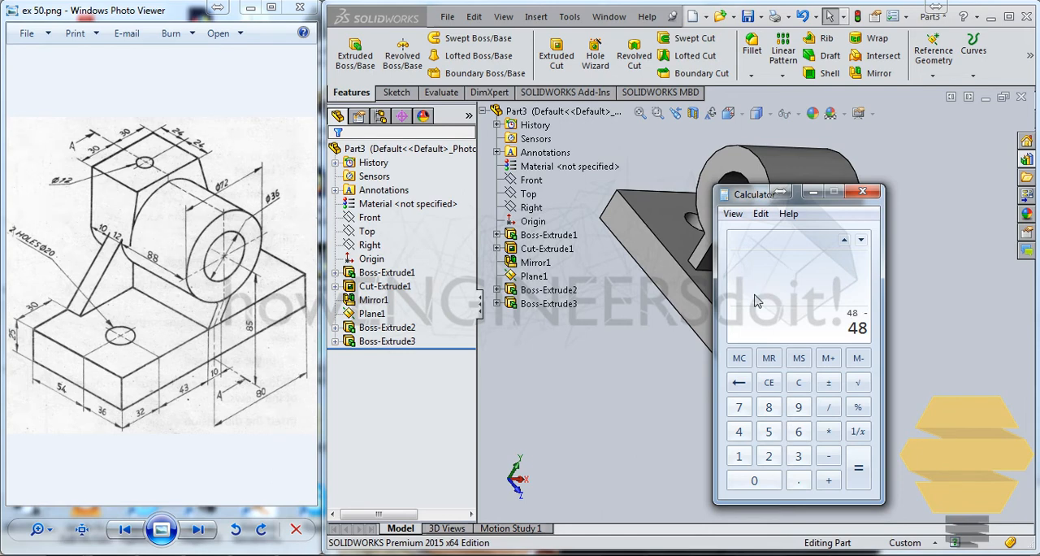
pyautogui.write('22')
pyautogui.press('Return')
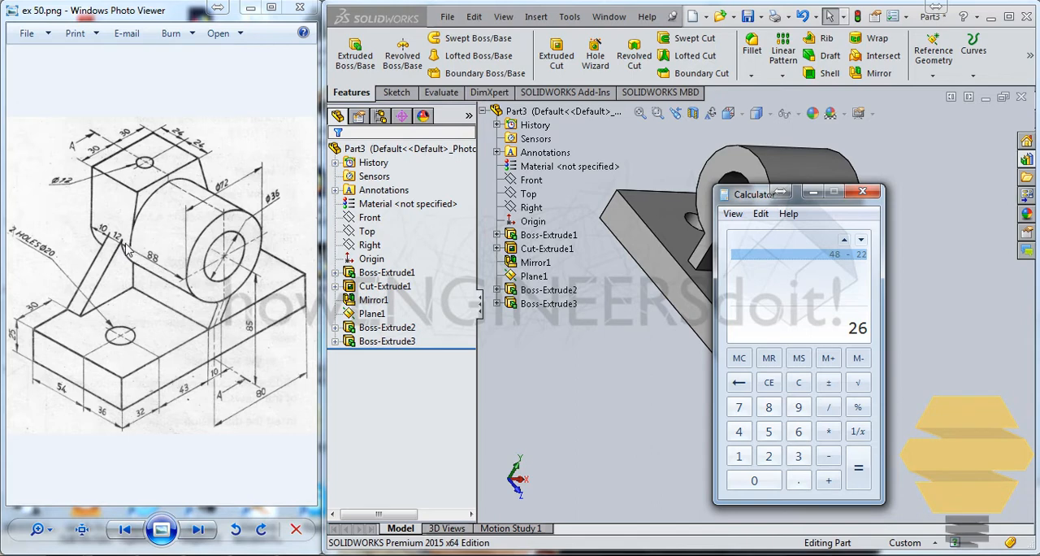
pyautogui.click(810, 193)
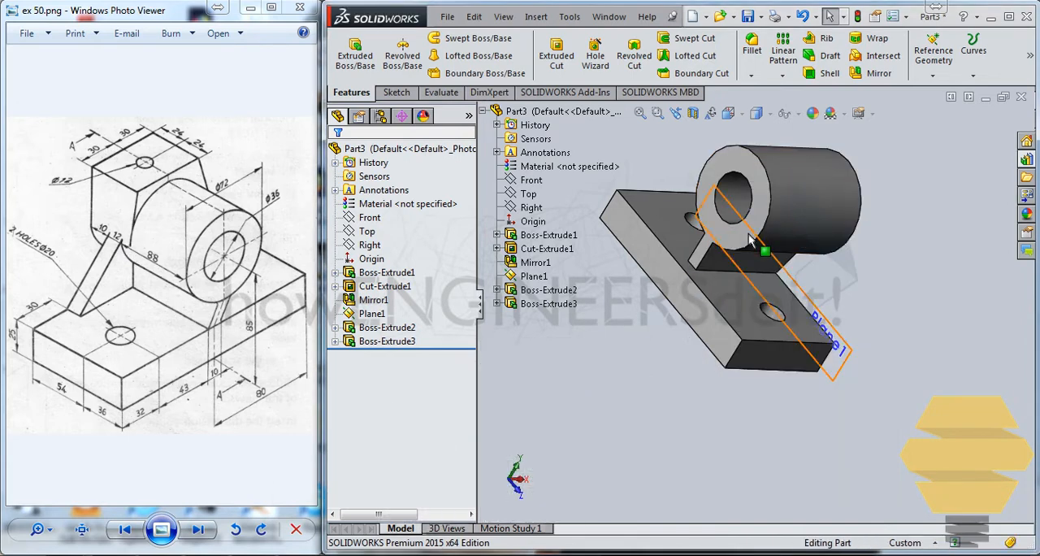
pyautogui.click(760, 175)
pyautogui.click(933, 73)
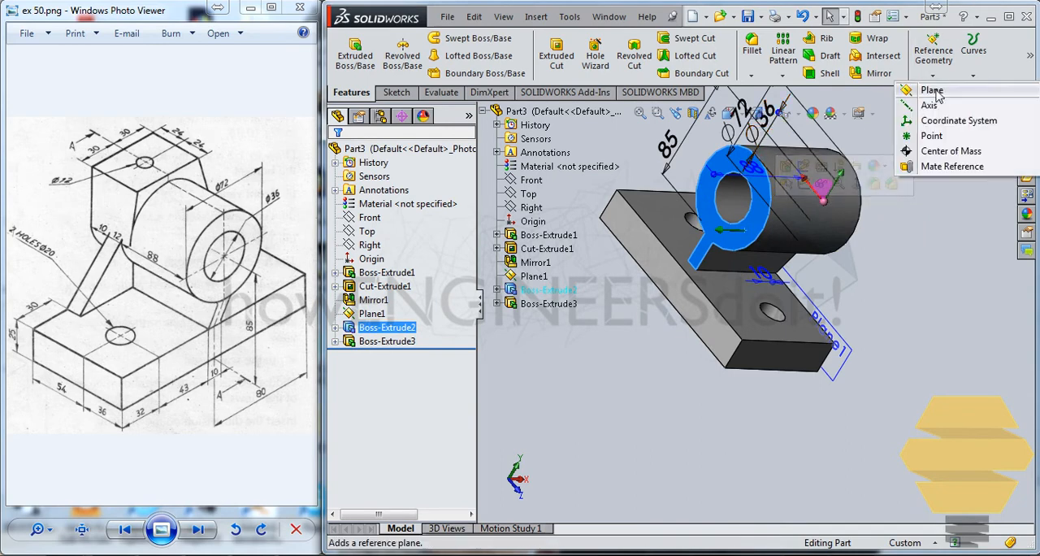
pyautogui.click(827, 146)
pyautogui.click(760, 187)
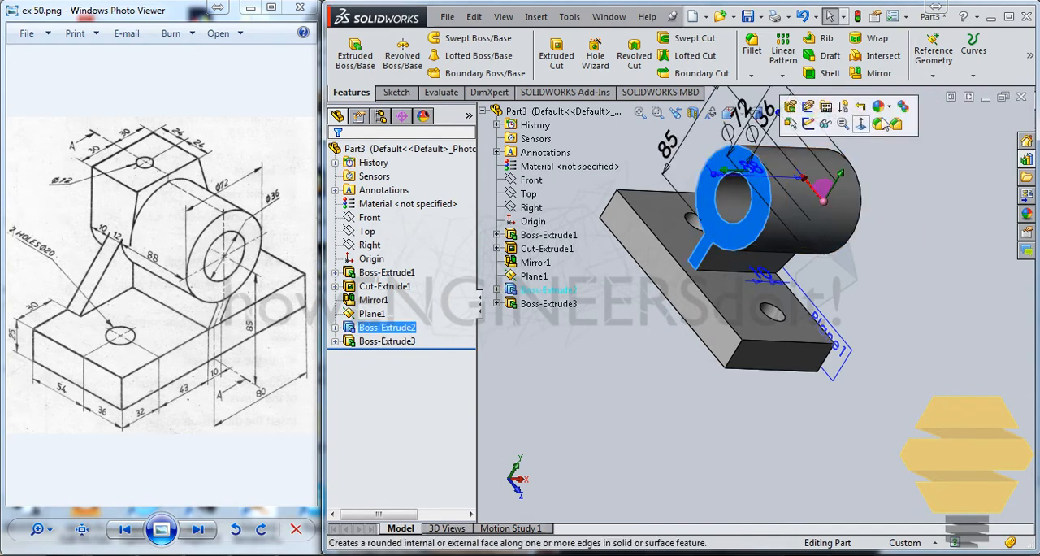
pyautogui.click(932, 75)
pyautogui.click(864, 132)
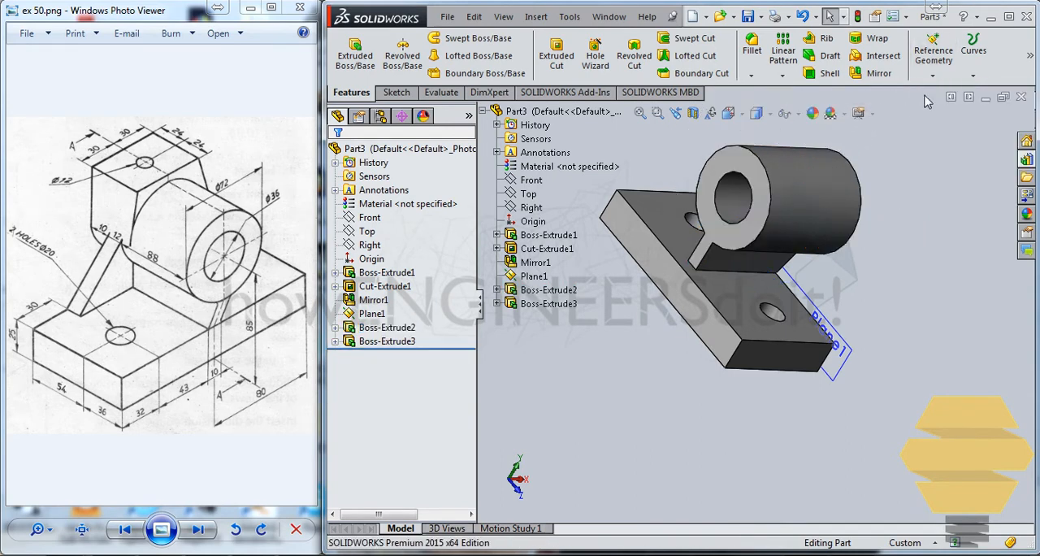
pyautogui.click(740, 166)
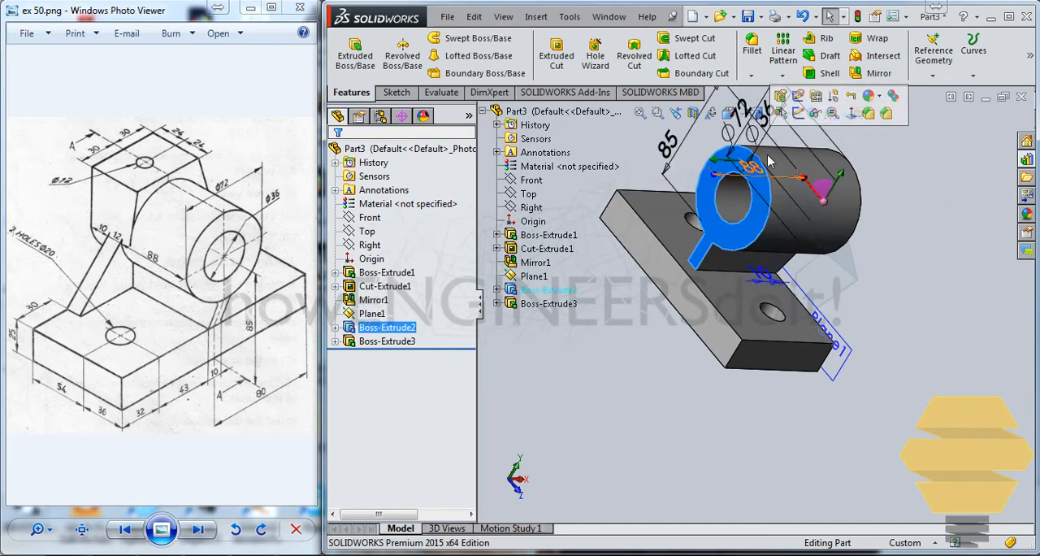
pyautogui.click(932, 74)
pyautogui.click(939, 95)
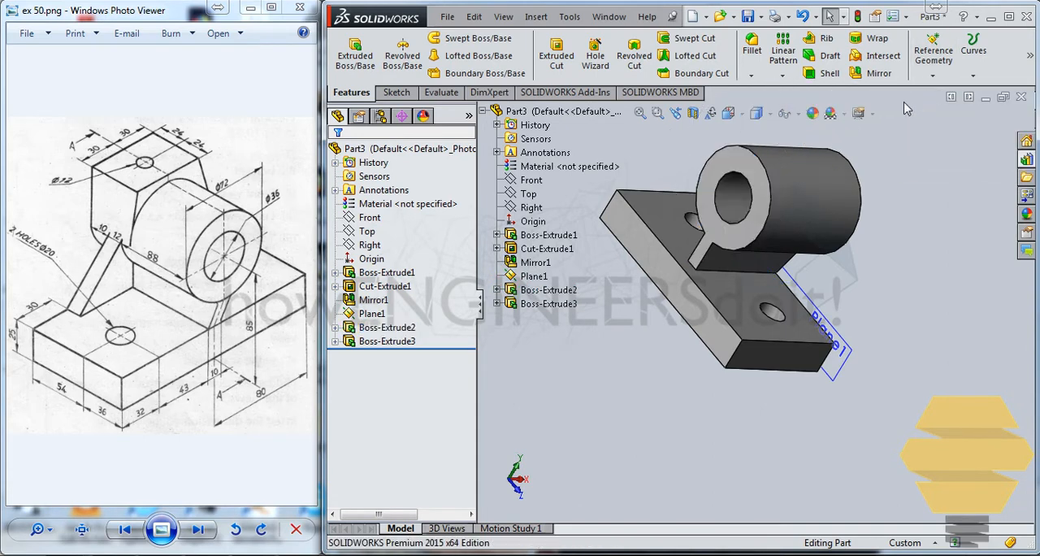
pyautogui.click(748, 168)
pyautogui.moveTo(857, 215); pyautogui.dragTo(752, 179, button='middle')
pyautogui.click(951, 259)
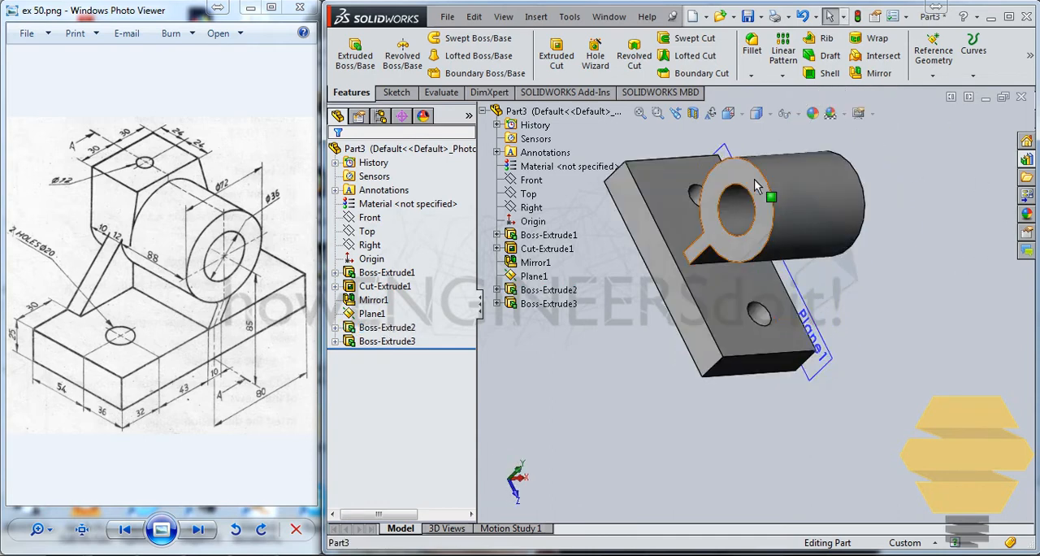
# Create a reference plane offset 26 mm from the cylinder's rib-side end face, flipped to lie inside the cylinder.
pyautogui.click(754, 179)
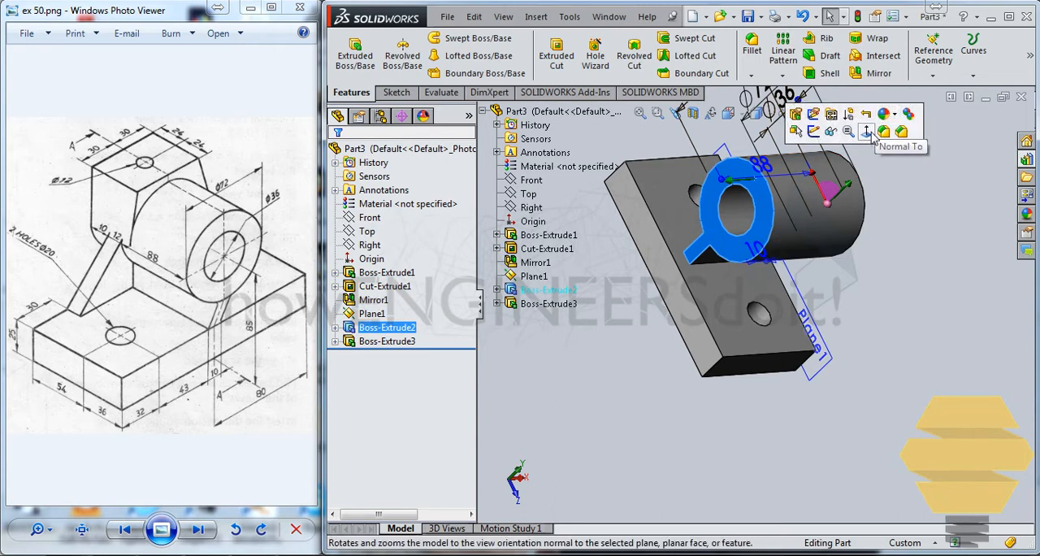
pyautogui.click(933, 76)
pyautogui.click(936, 91)
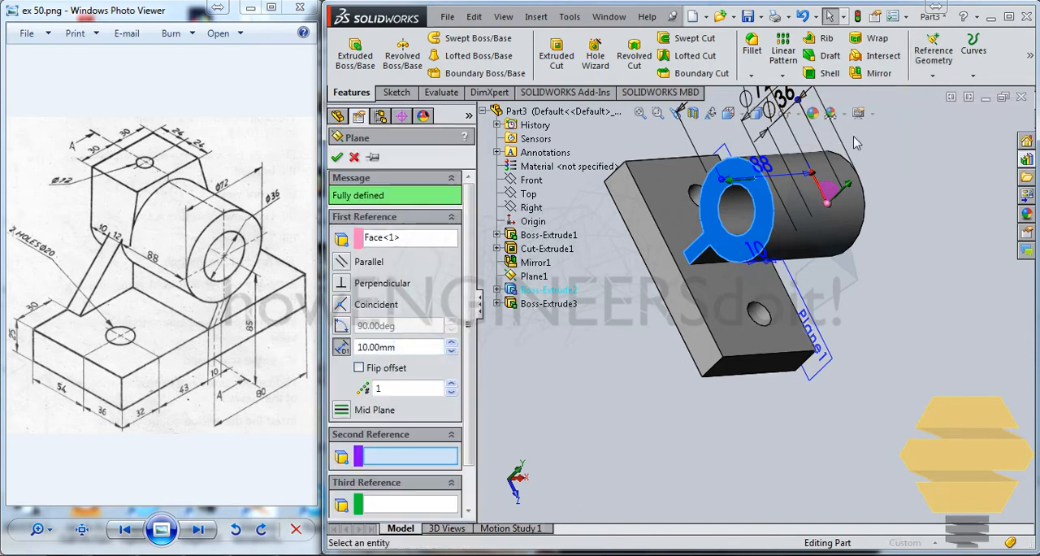
pyautogui.moveTo(891, 234); pyautogui.dragTo(775, 198, button='middle')
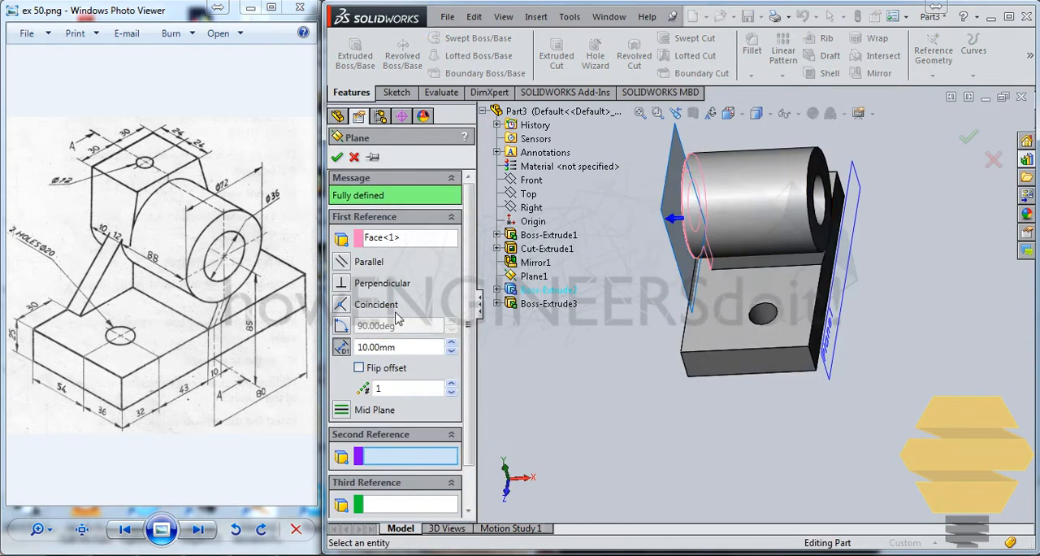
pyautogui.click(360, 368)
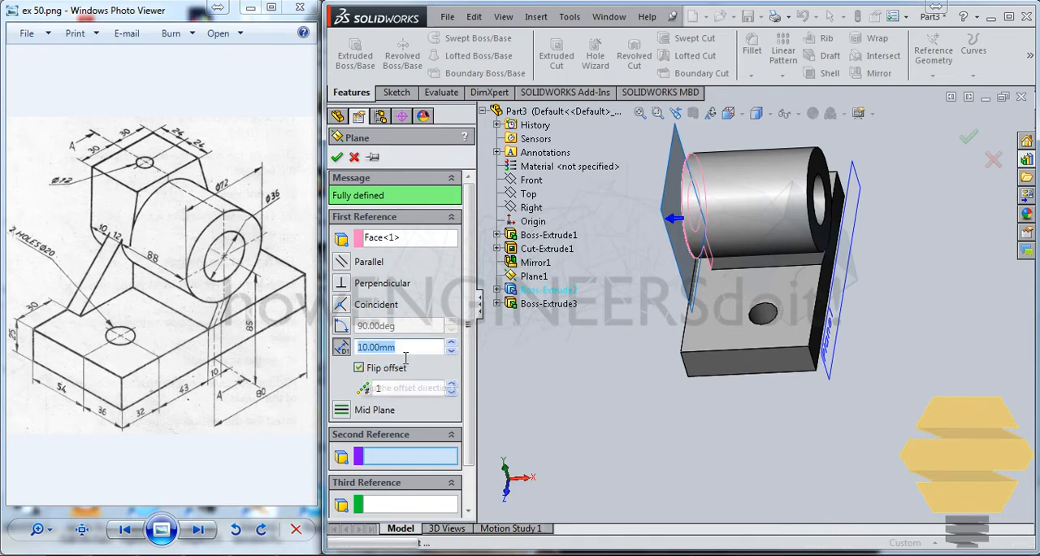
pyautogui.write('20')
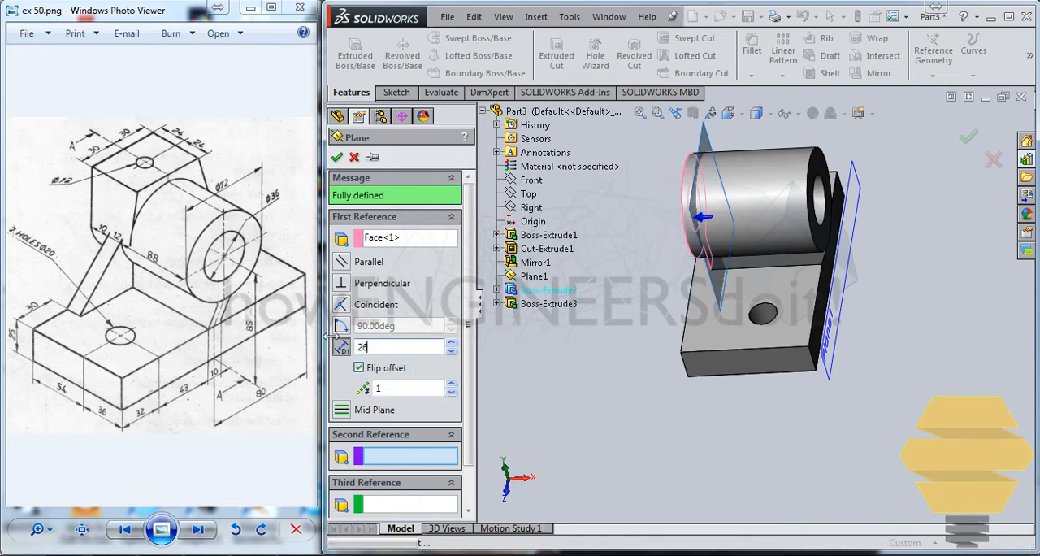
pyautogui.press('Return')
# Start a sketch on the new offset plane and orient the view square to it, looking from the rib-side end.
pyautogui.moveTo(681, 234); pyautogui.dragTo(765, 209, button='middle')
pyautogui.moveTo(869, 347); pyautogui.dragTo(908, 297, button='middle')
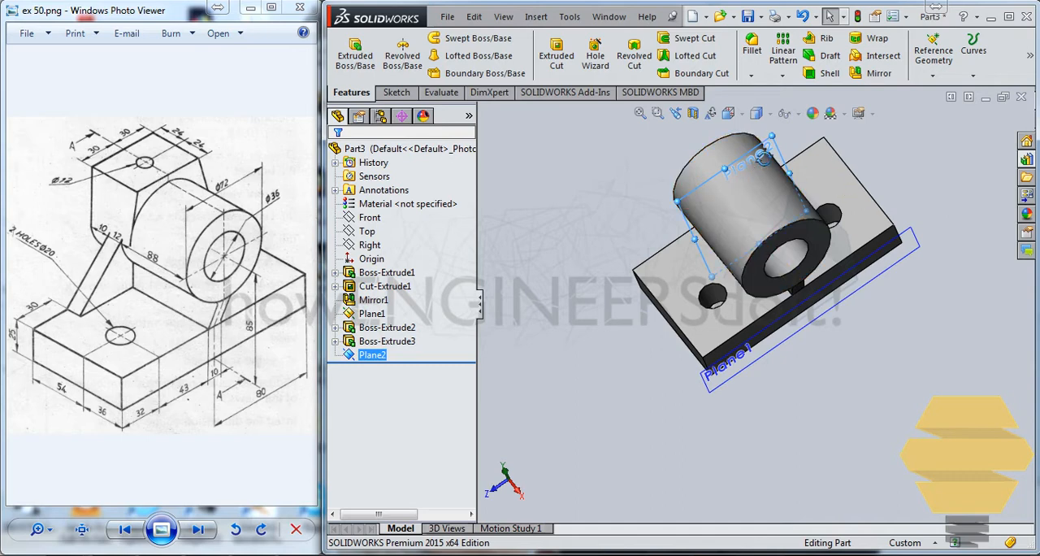
pyautogui.moveTo(755, 155); pyautogui.dragTo(801, 155, button='middle')
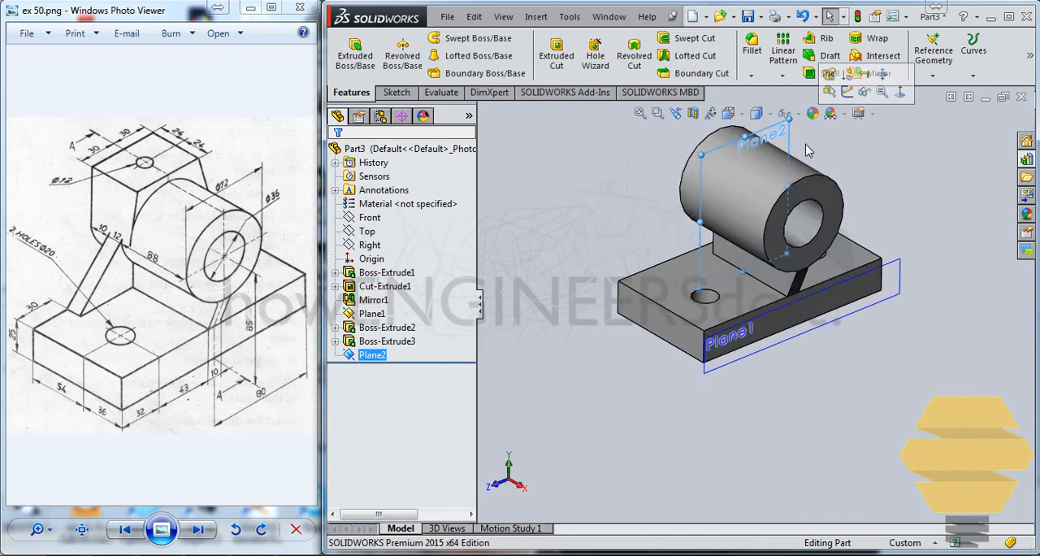
pyautogui.click(847, 99)
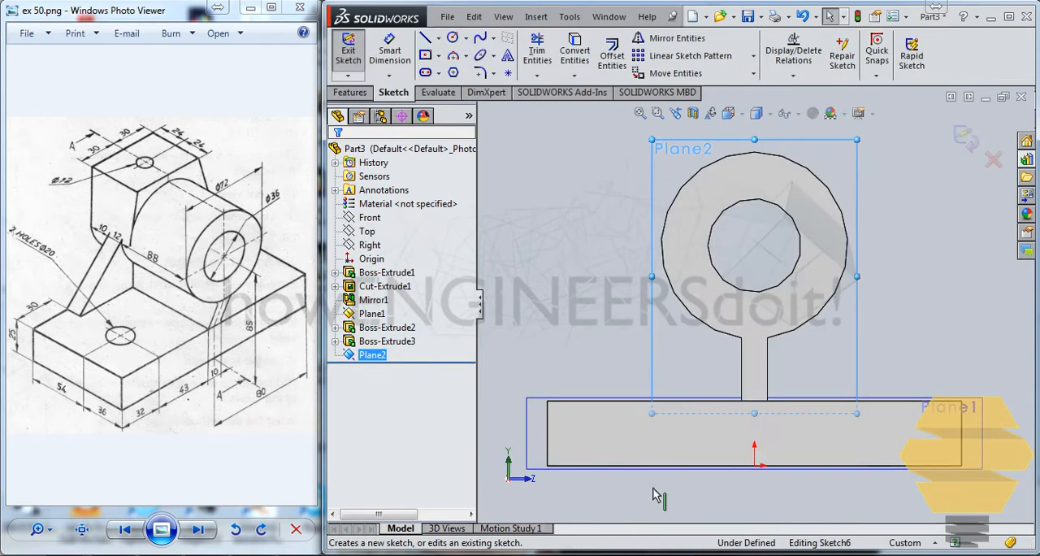
pyautogui.hotkey('ctrl', '8')
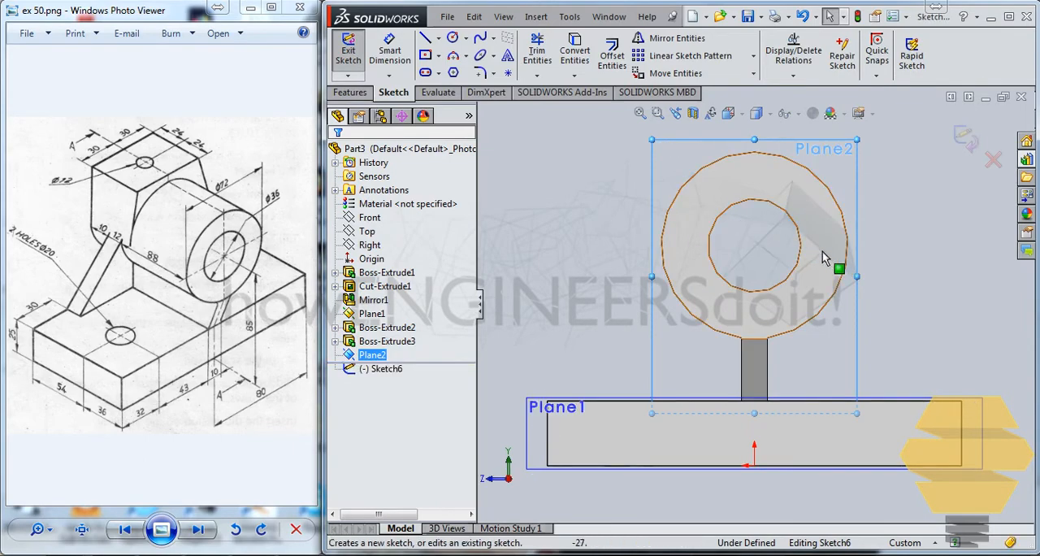
pyautogui.moveTo(823, 251); pyautogui.dragTo(591, 351, button='middle')
pyautogui.hotkey('ctrl', '8')
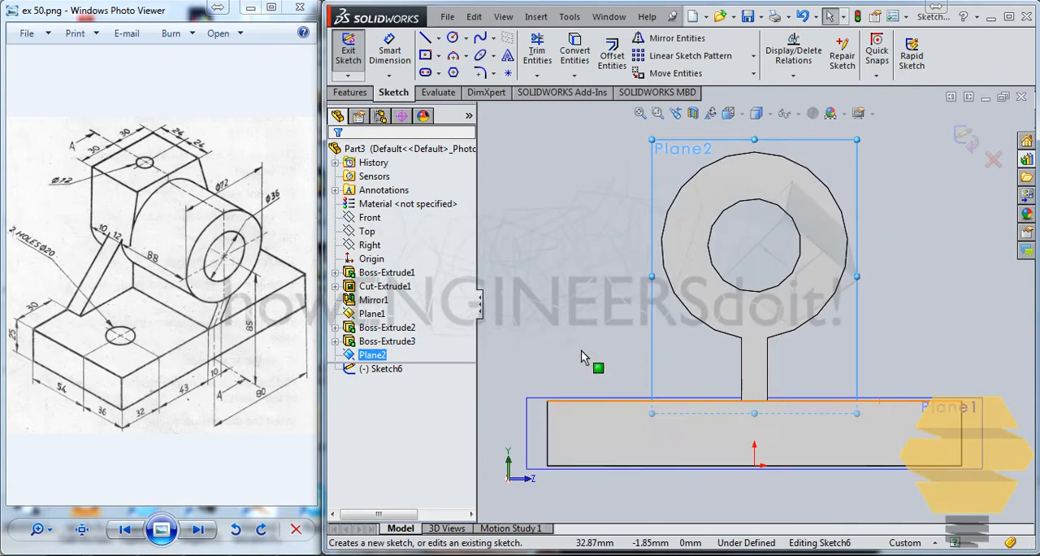
pyautogui.hotkey('ctrl', '8')
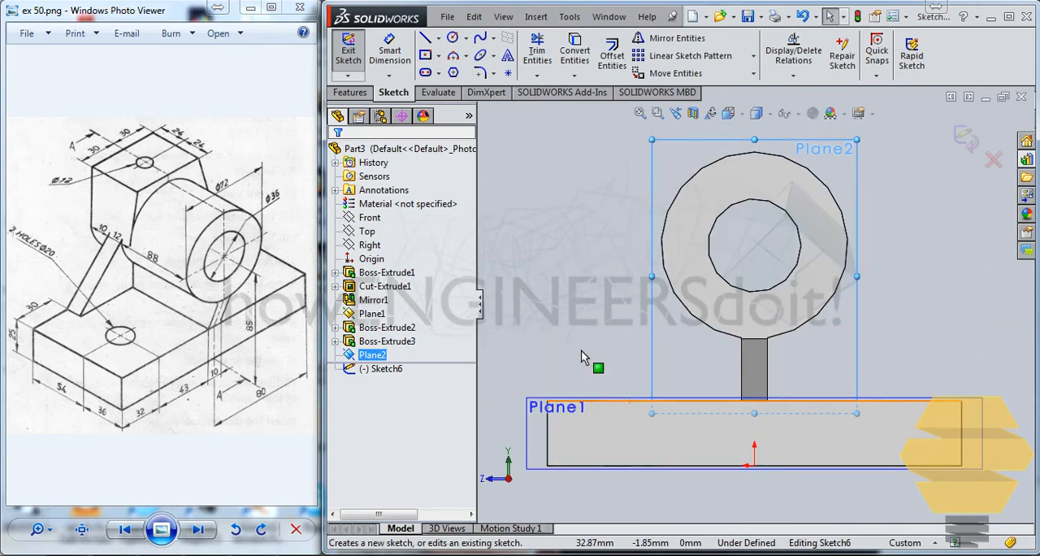
pyautogui.scroll(3, 740, 249)
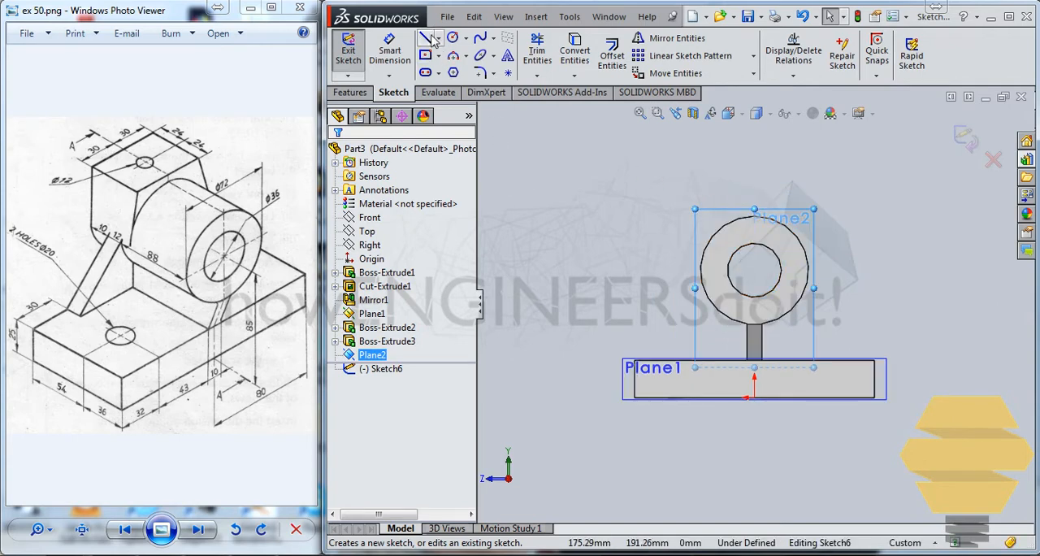
# Sketch a line rising from one side of the cylinder, a horizontal line about 46 mm long above it, and a line down to the opposite side.
pyautogui.click(429, 38)
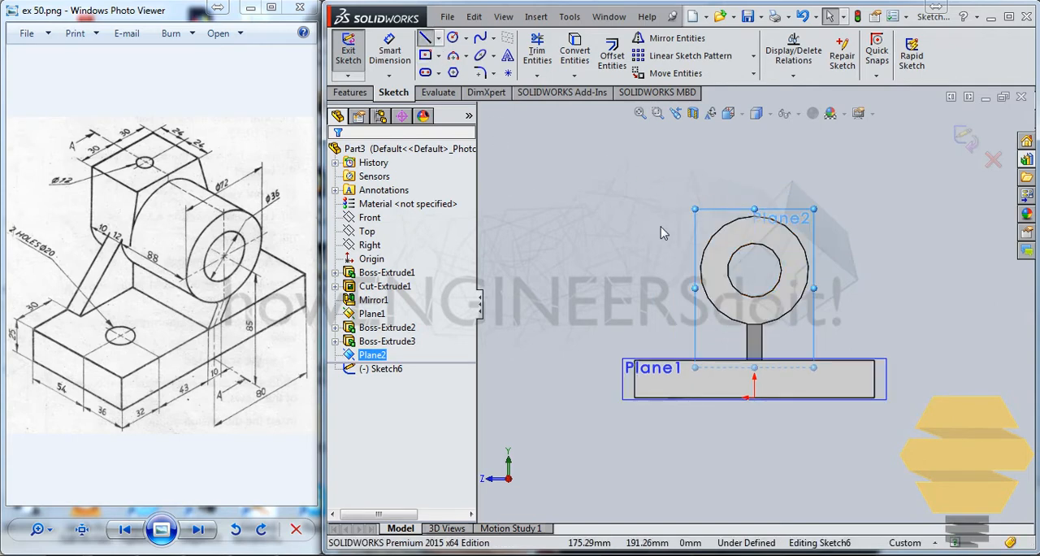
pyautogui.click(703, 244)
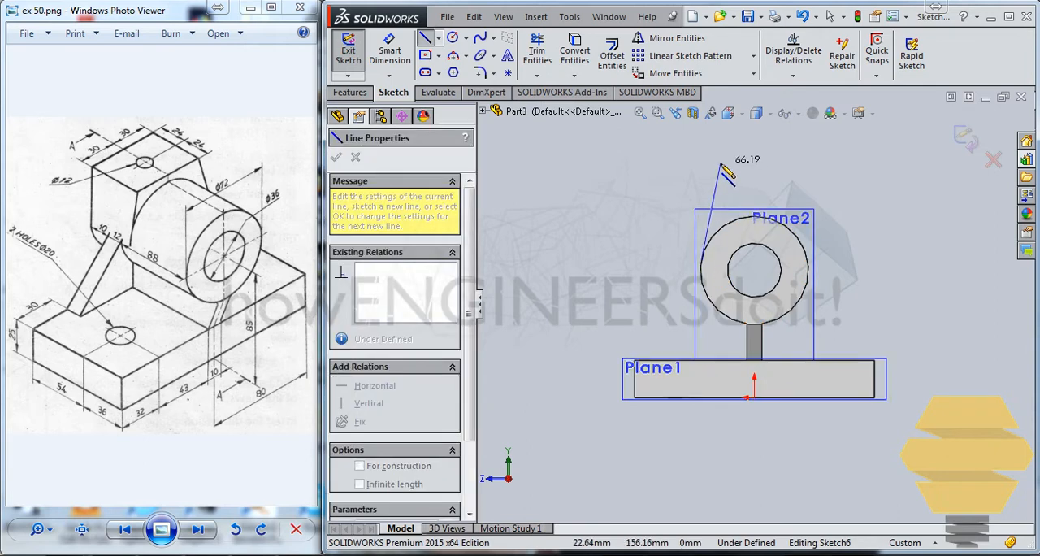
pyautogui.click(718, 163)
pyautogui.click(787, 163)
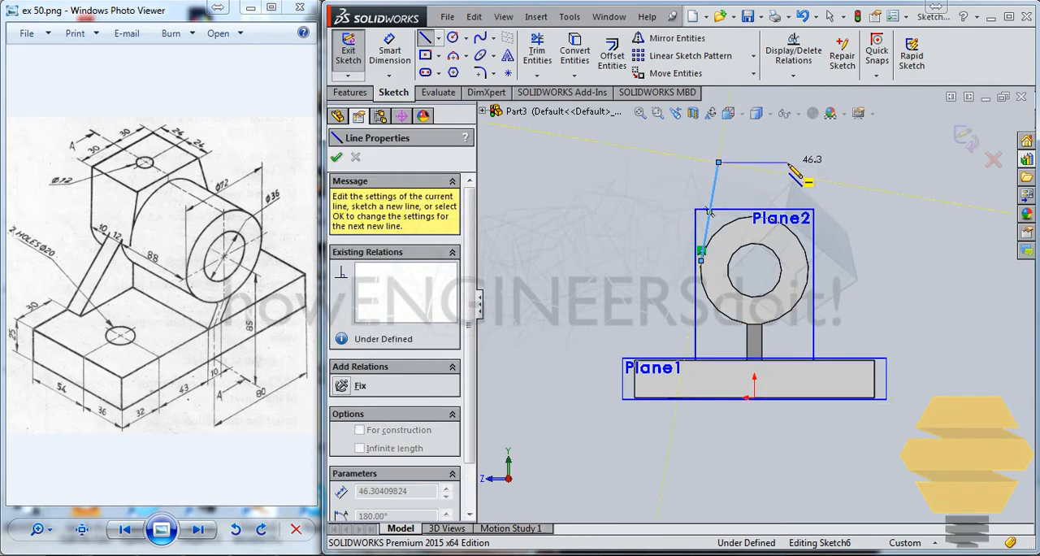
pyautogui.doubleClick(807, 250)
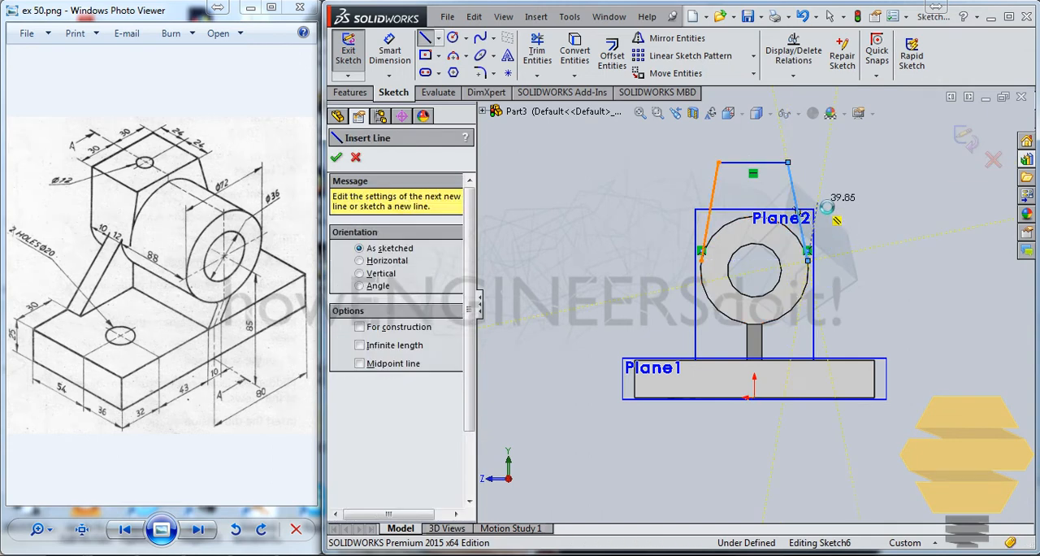
pyautogui.press('Escape')
# Dimension the horizontal line above the cylinder to 60 mm.
pyautogui.scroll(-2, 796, 184)
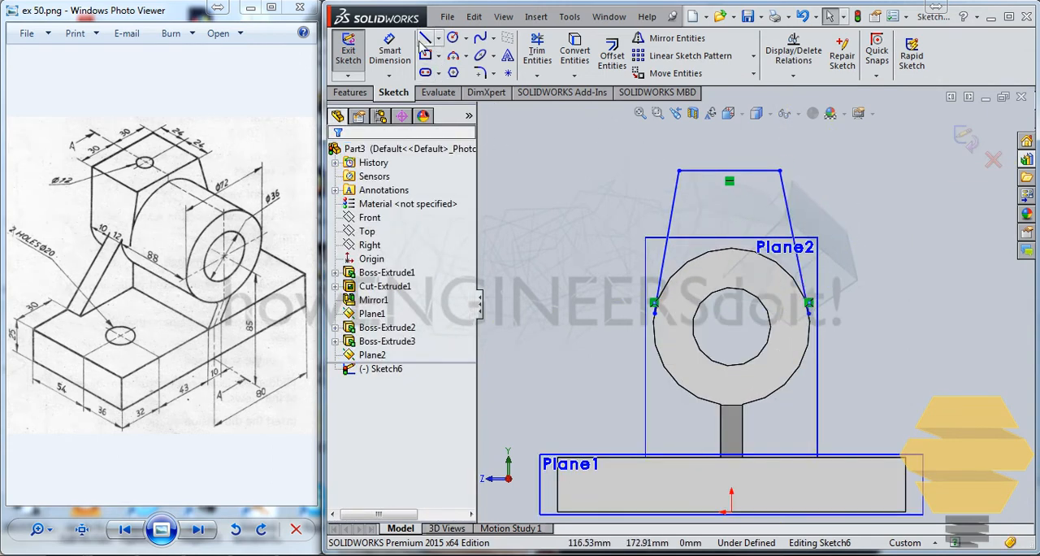
pyautogui.click(390, 50)
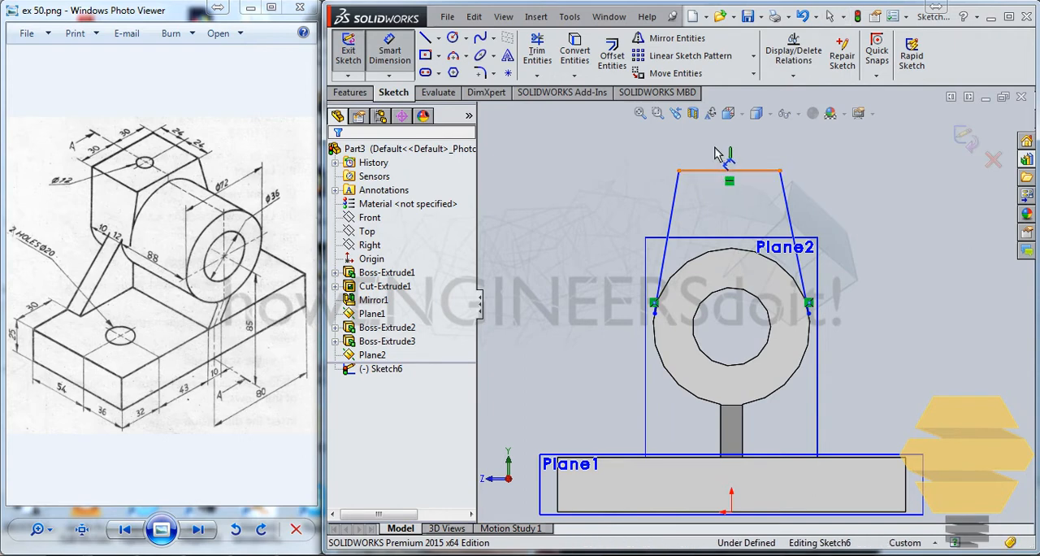
pyautogui.click(715, 155)
pyautogui.click(726, 155)
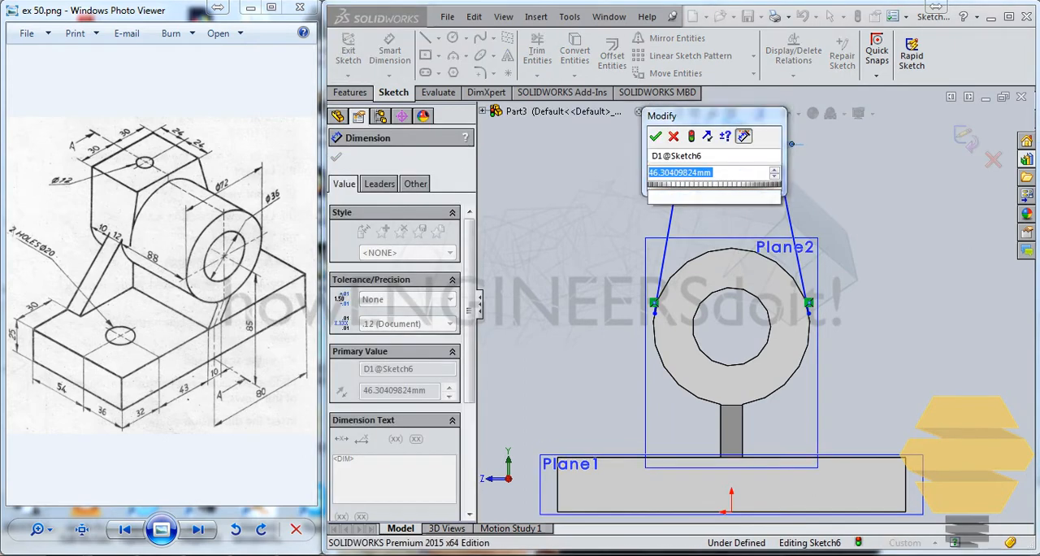
pyautogui.write('60')
pyautogui.press('Return')
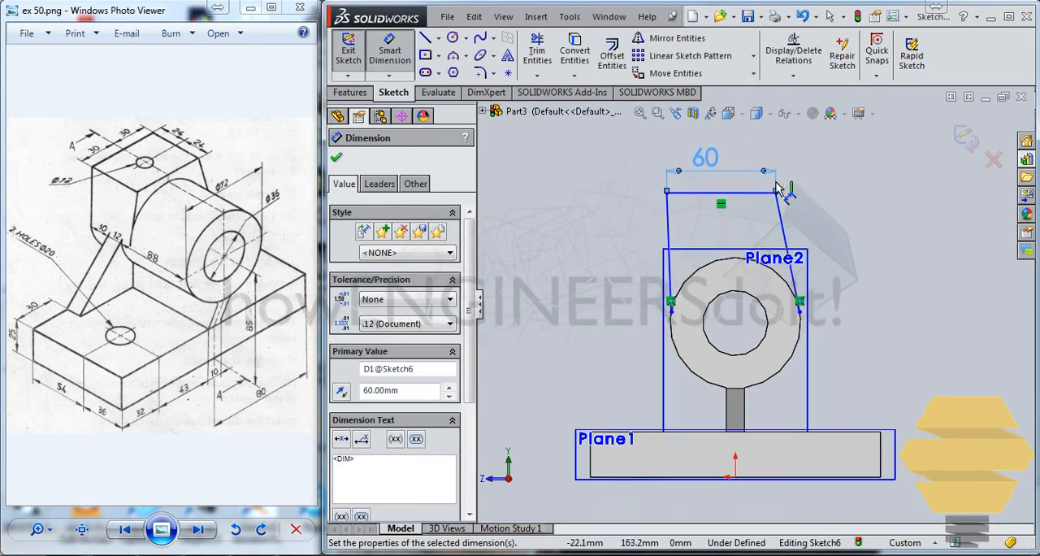
pyautogui.press('Escape')
# Draw a vertical construction line about 97 mm long from the cylinder's centre to above the 60 mm line.
pyautogui.scroll(-2, 760, 187)
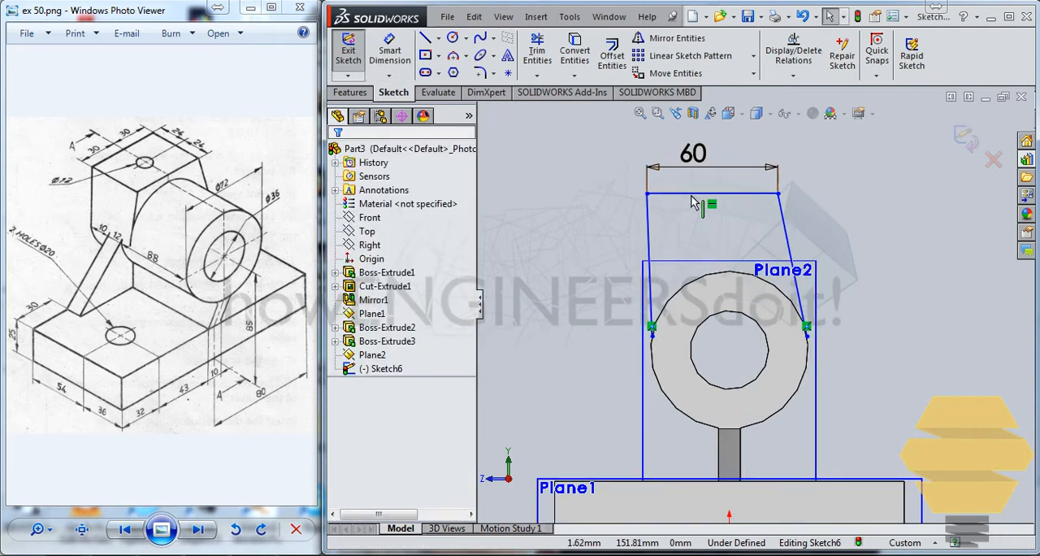
pyautogui.click(438, 38)
pyautogui.click(465, 78)
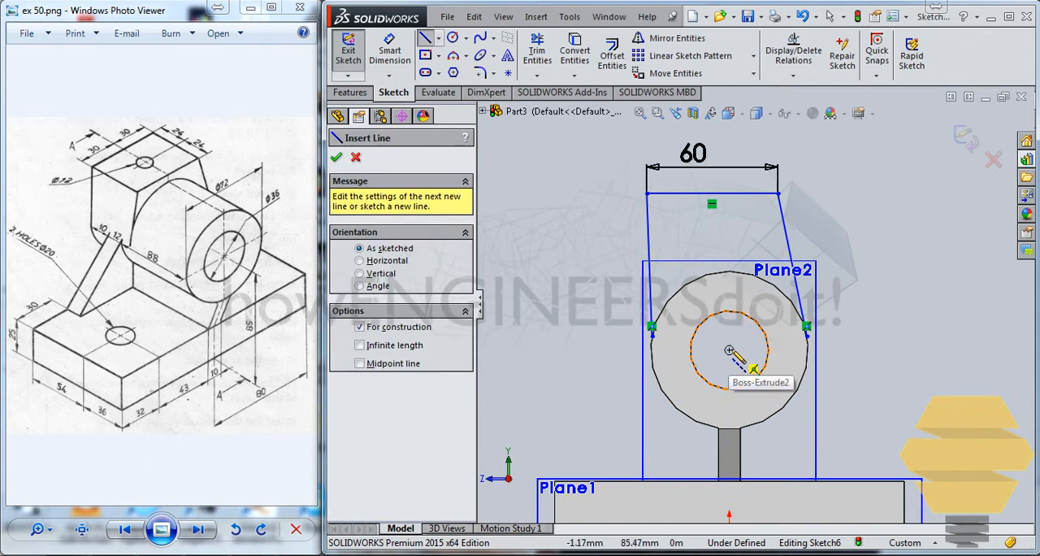
pyautogui.click(730, 351)
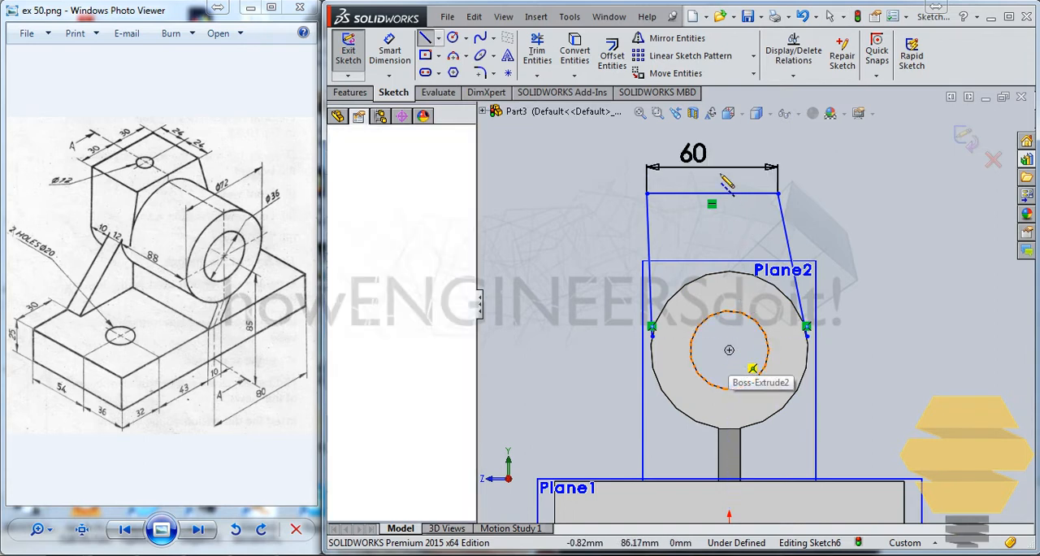
pyautogui.doubleClick(730, 138)
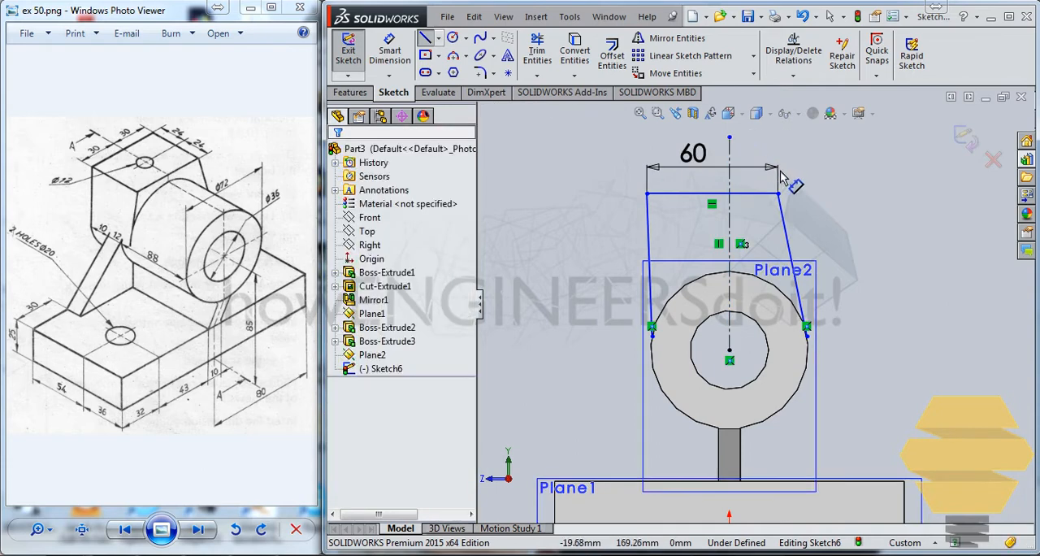
pyautogui.press('Escape')
# Make both endpoints of the 60 mm horizontal line symmetric about the vertical construction line.
pyautogui.click(648, 194)
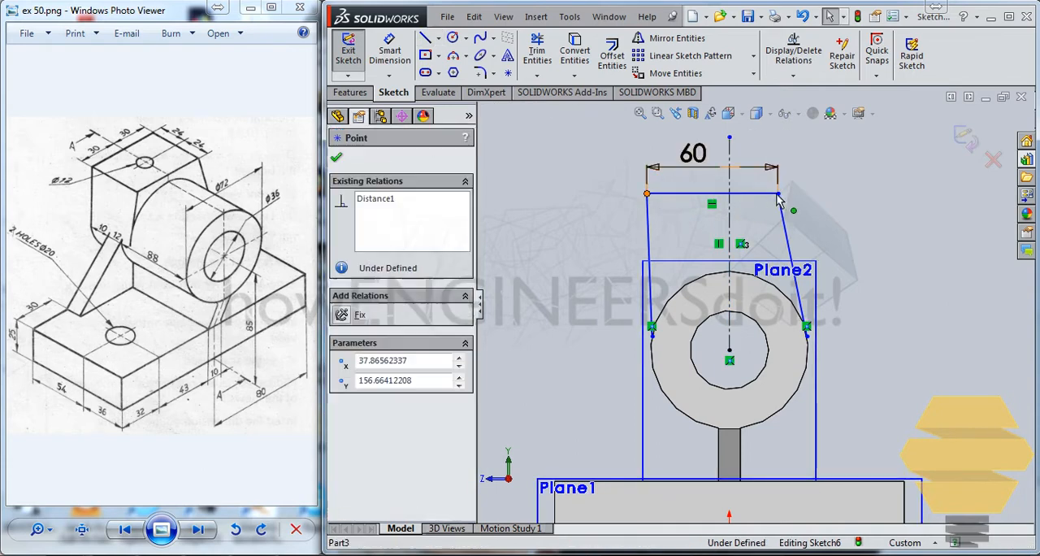
pyautogui.keyDown('ctrl'); pyautogui.click(778, 194); pyautogui.keyUp('ctrl')
pyautogui.click(730, 226)
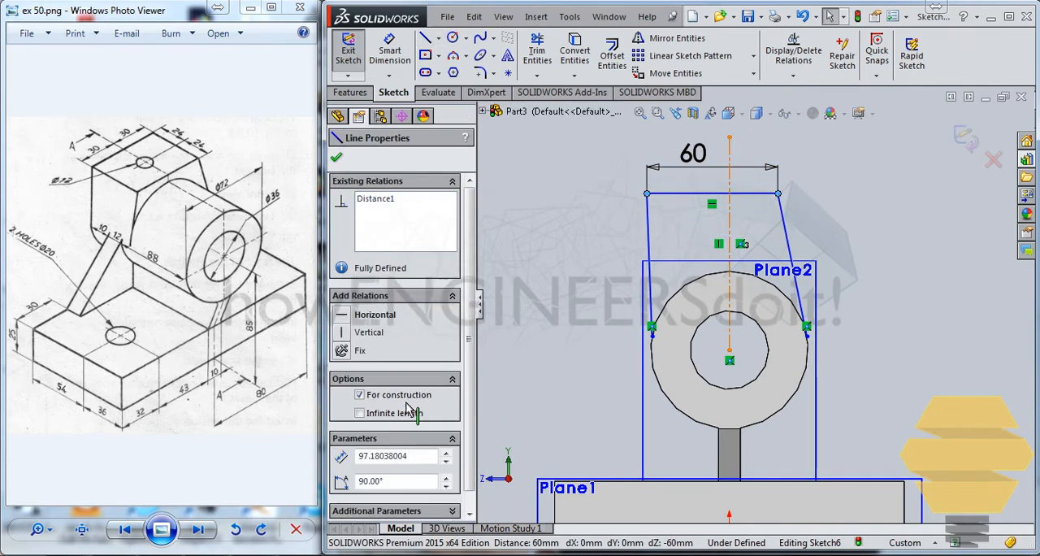
pyautogui.click(343, 403)
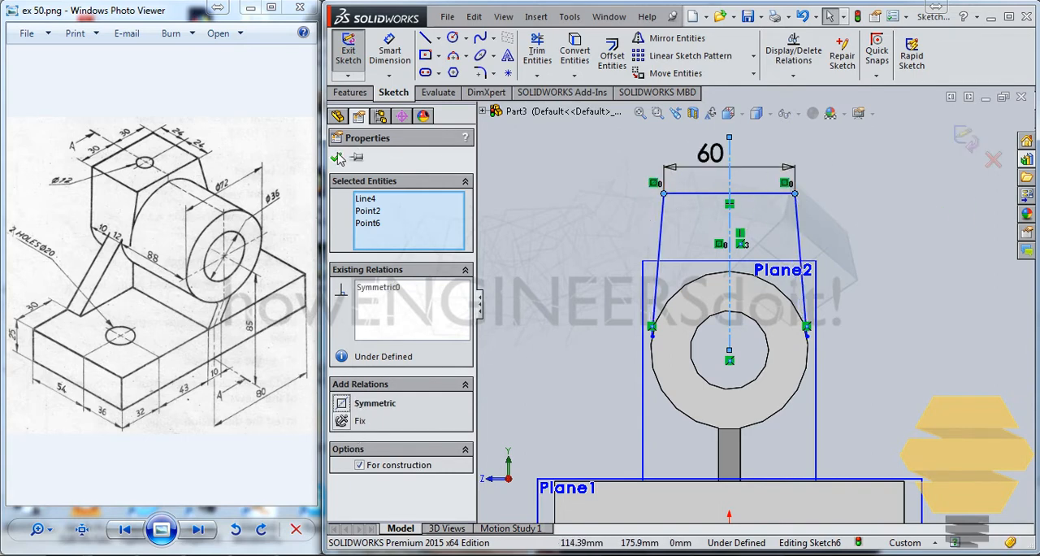
pyautogui.click(561, 209)
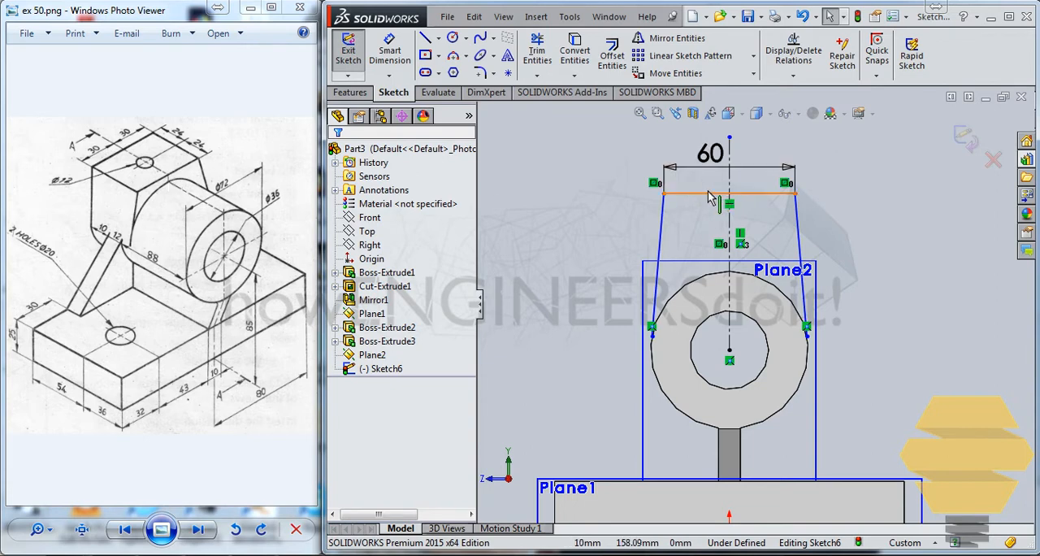
# Move the 60 mm horizontal line down to just above the top of the cylinder.
pyautogui.moveTo(729, 194); pyautogui.dragTo(725, 214)
pyautogui.moveTo(717, 256); pyautogui.dragTo(718, 273)
pyautogui.scroll(-4, 707, 256)
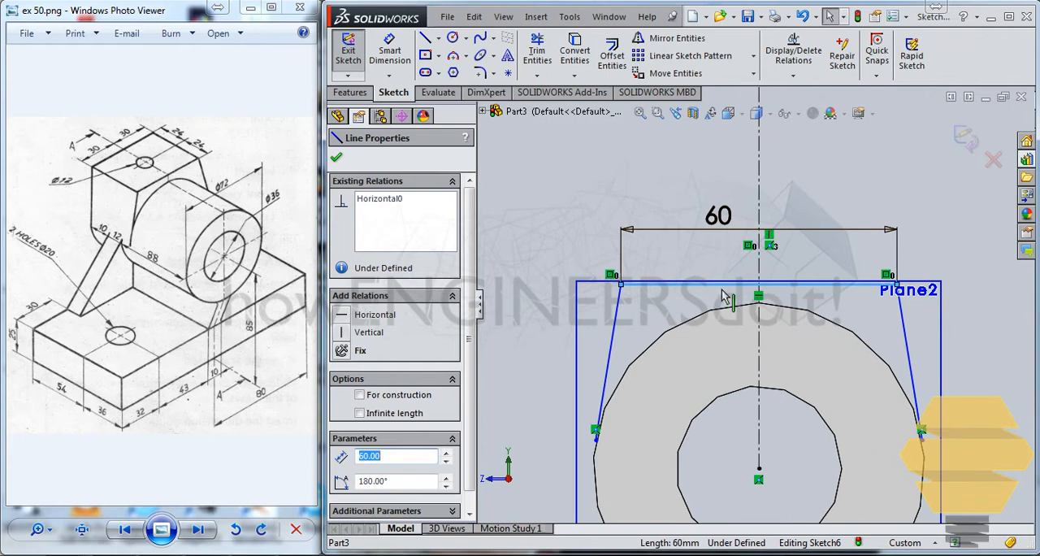
pyautogui.moveTo(723, 283)
pyautogui.mouseDown()
pyautogui.moveTo(720, 268)
pyautogui.moveTo(720, 285)
pyautogui.mouseUp()
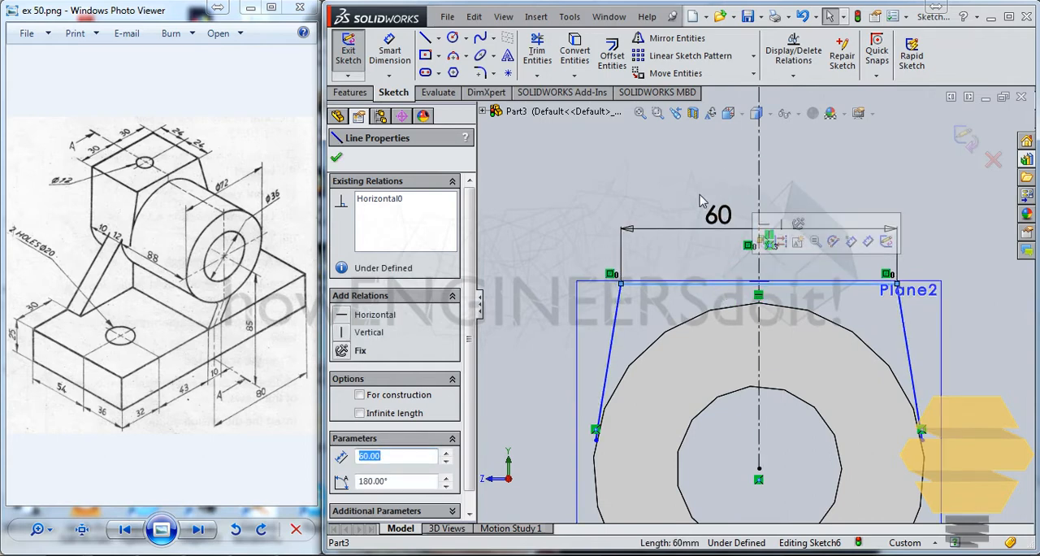
pyautogui.click(546, 240)
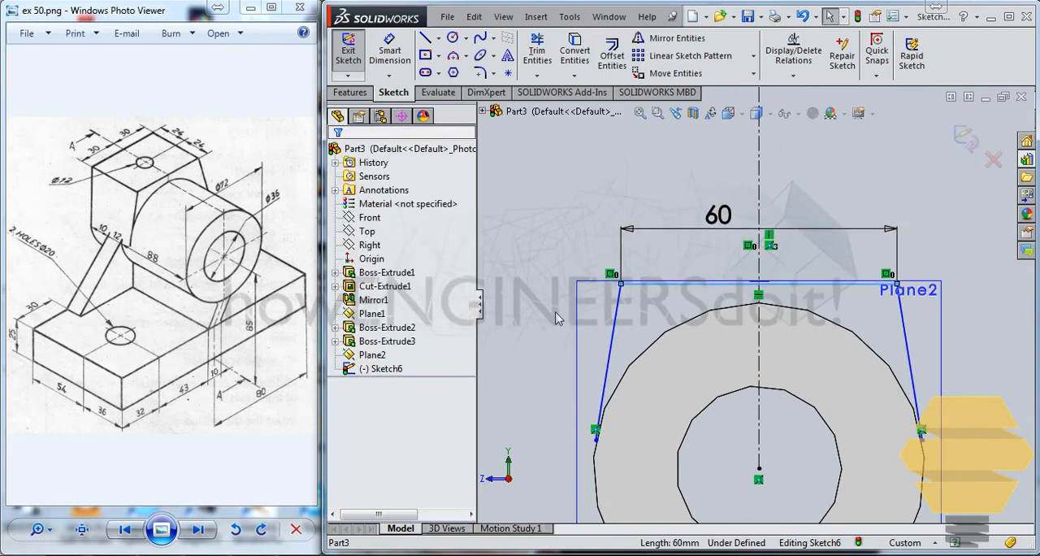
# Convert the cylinder's outer circular edge into a sketch arc.
pyautogui.click(616, 375)
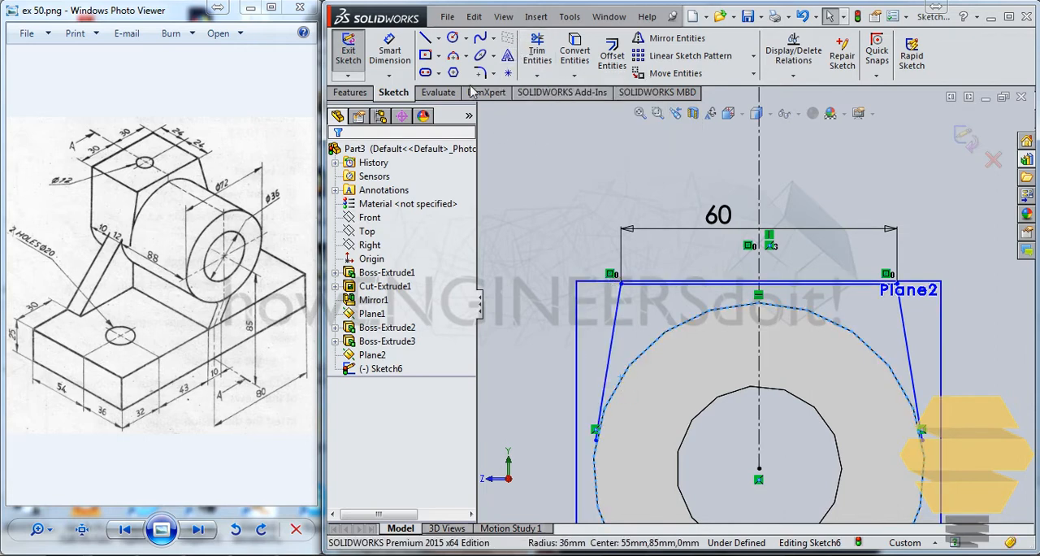
pyautogui.click(574, 53)
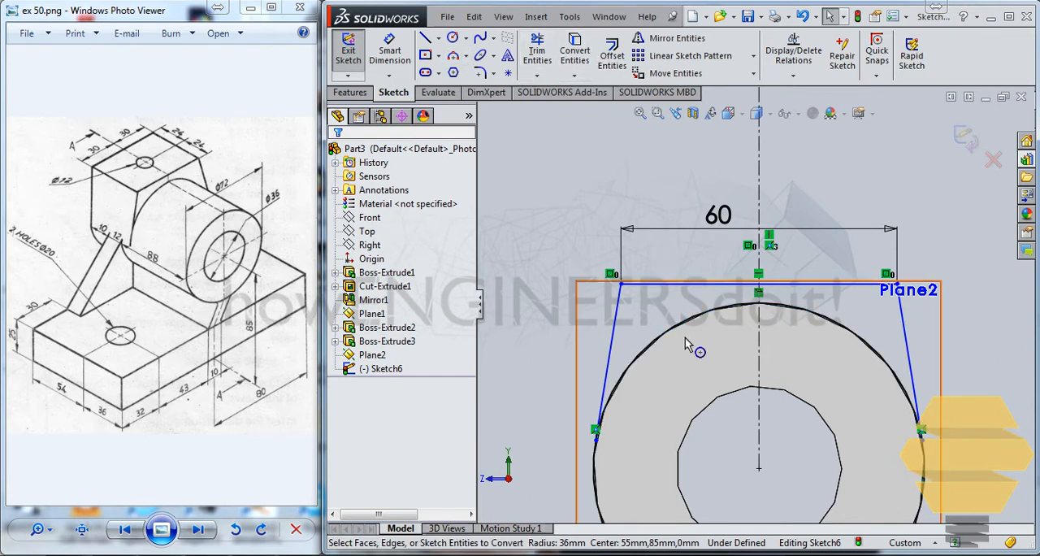
pyautogui.scroll(-3, 632, 389)
pyautogui.scroll(3, 672, 355)
pyautogui.scroll(1, 672, 354)
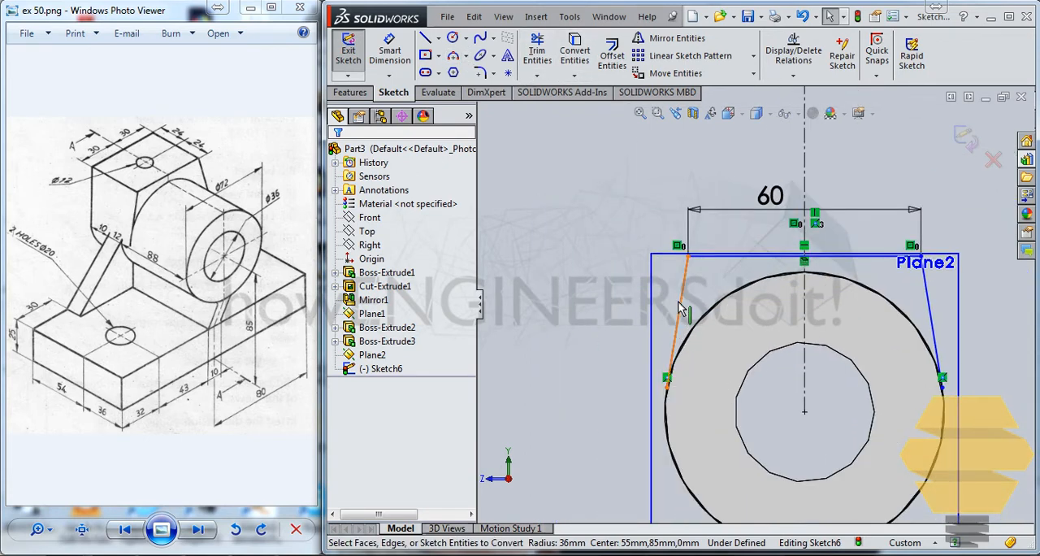
# Make both slanted side lines tangent to the converted arc of the cylinder's outer edge.
pyautogui.moveTo(666, 382); pyautogui.dragTo(606, 343)
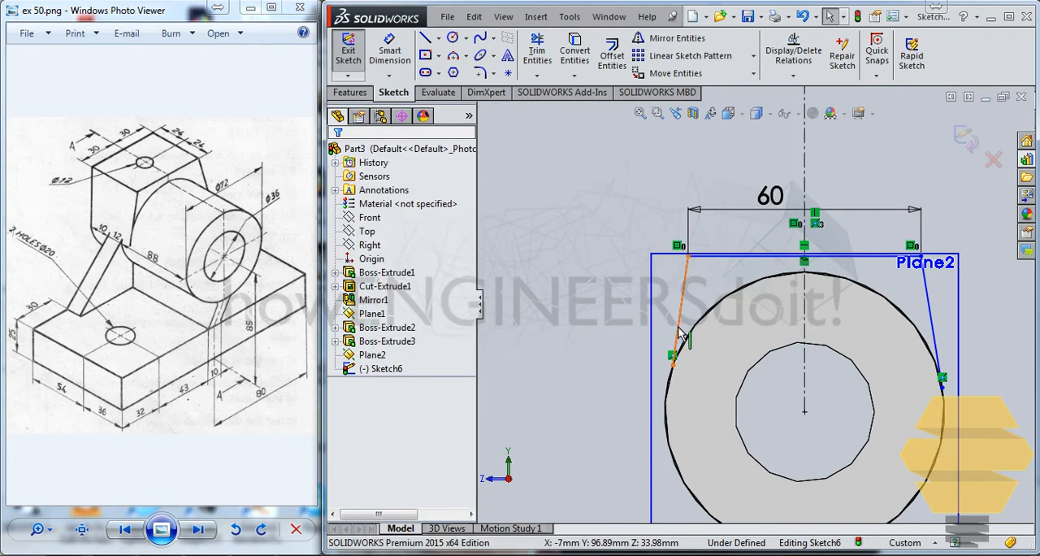
pyautogui.click(679, 322)
pyautogui.keyDown('ctrl'); pyautogui.click(669, 381); pyautogui.keyUp('ctrl')
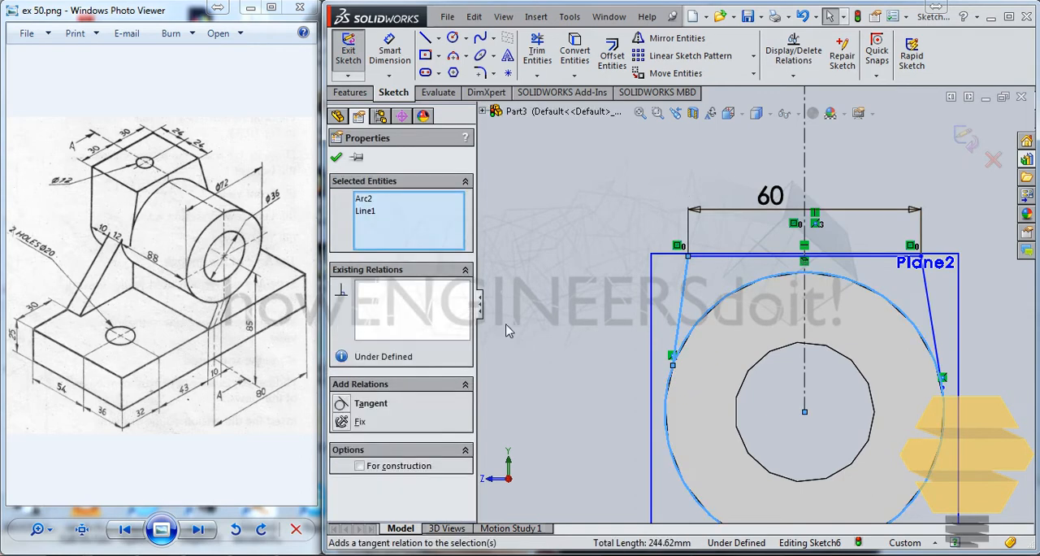
pyautogui.click(341, 404)
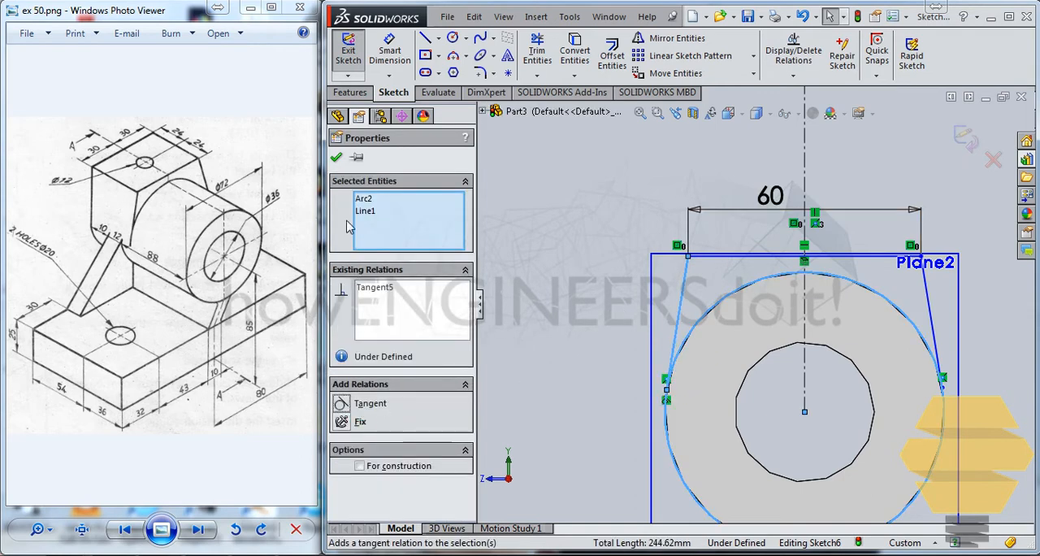
pyautogui.click(337, 159)
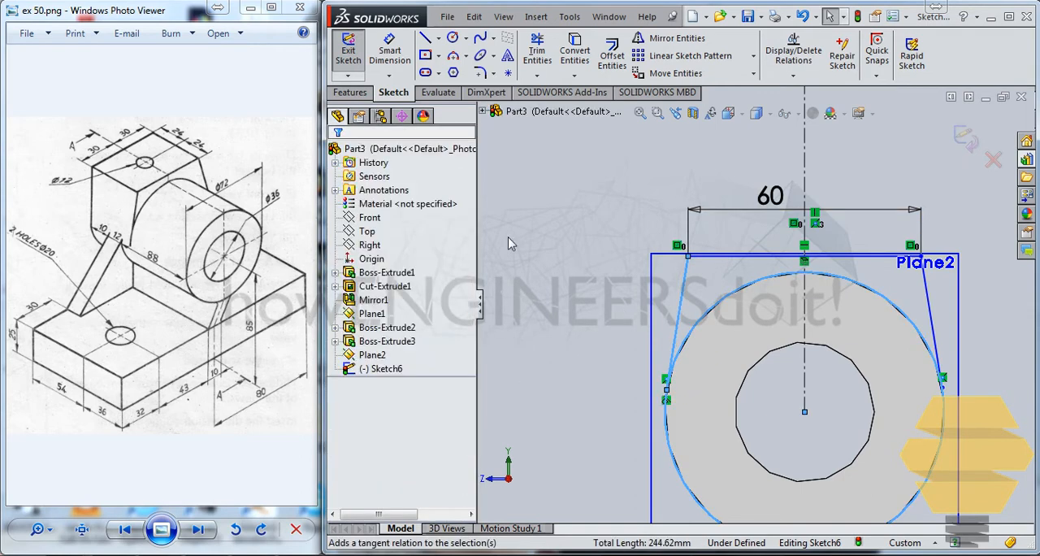
pyautogui.click(935, 325)
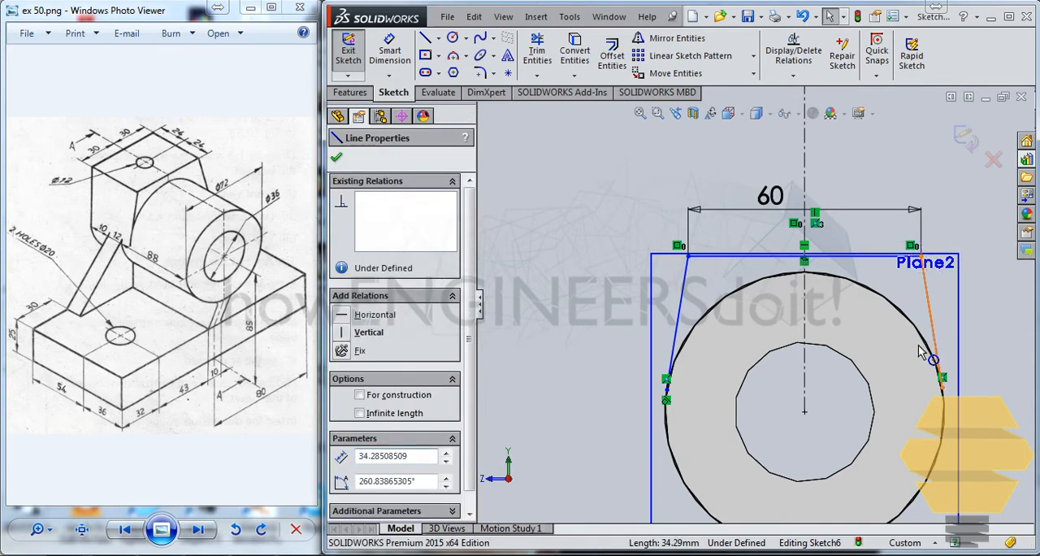
pyautogui.keyDown('ctrl'); pyautogui.click(774, 351); pyautogui.keyUp('ctrl')
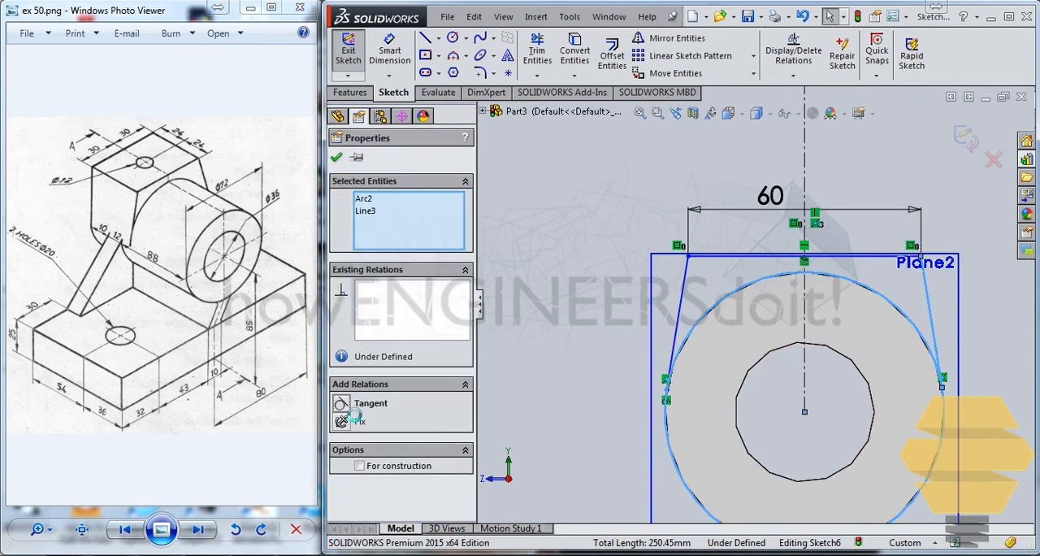
pyautogui.click(335, 156)
# Trim the converted arc below the tangent point on one side, exit the sketch and show the part isometrically.
pyautogui.scroll(2, 777, 318)
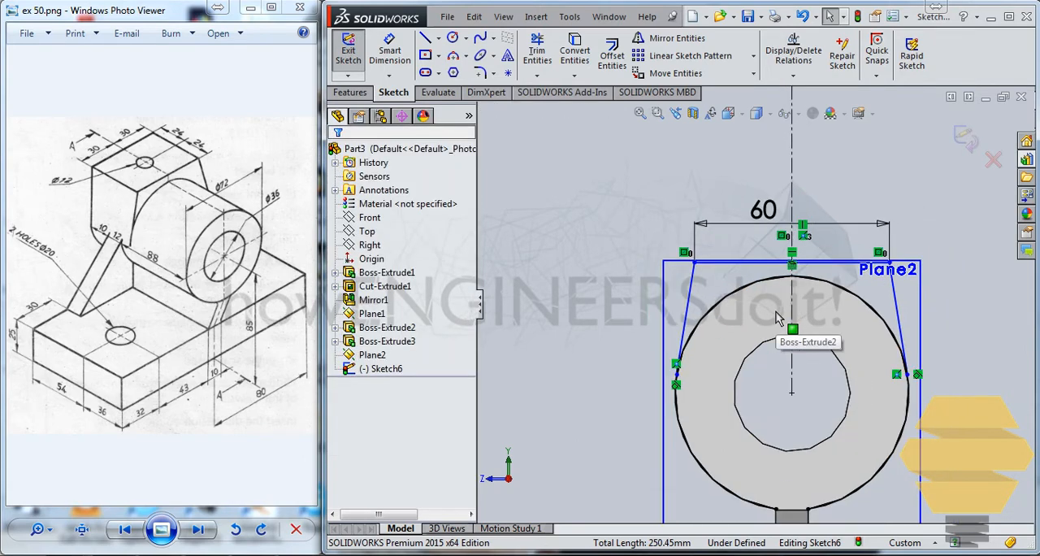
pyautogui.scroll(-2, 776, 319)
pyautogui.click(537, 50)
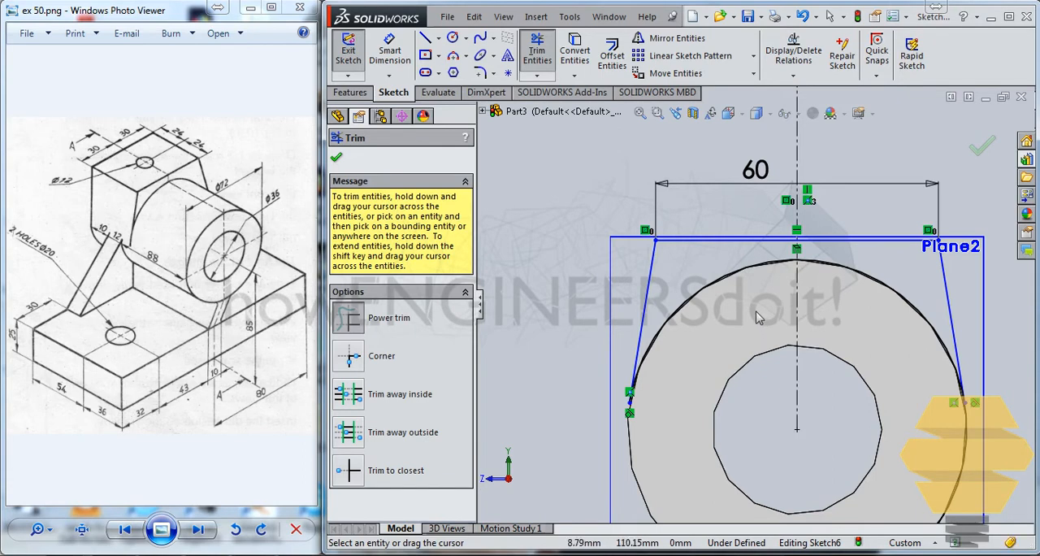
pyautogui.click(978, 157)
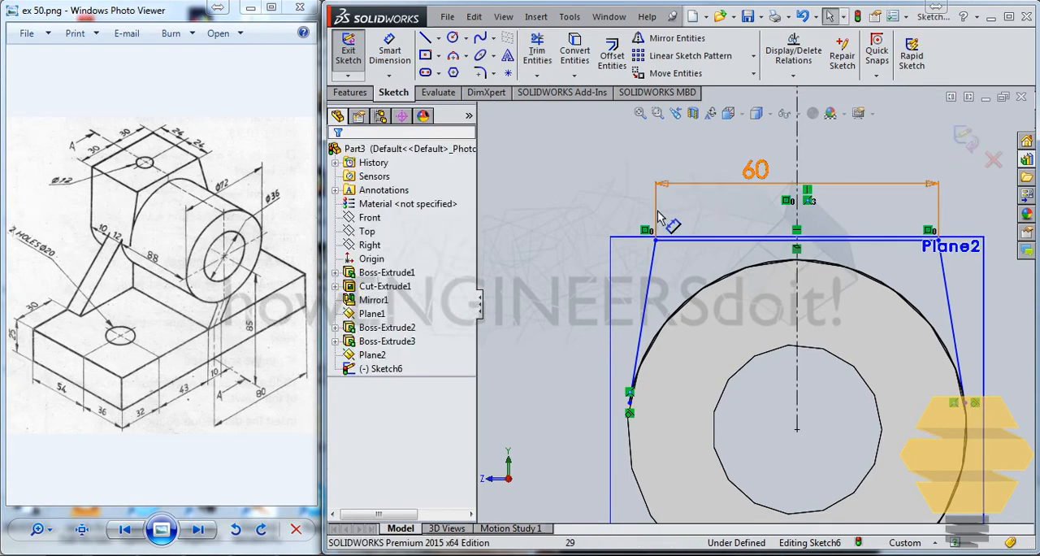
pyautogui.hotkey('ctrl', '7')
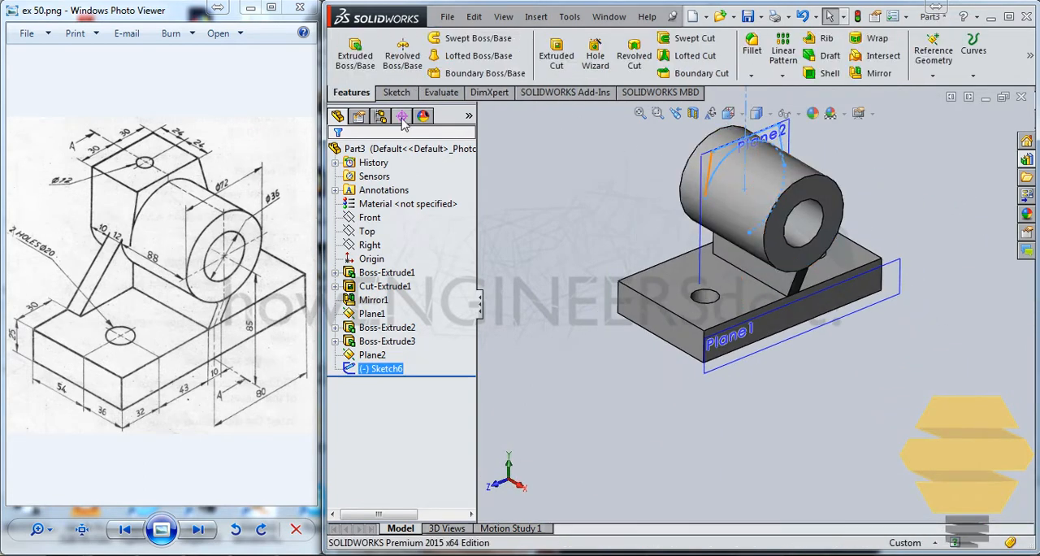
# Edit the block sketch again to trim away the leftover arc below the other tangent point, and exit the sketch.
pyautogui.rightClick(393, 371)
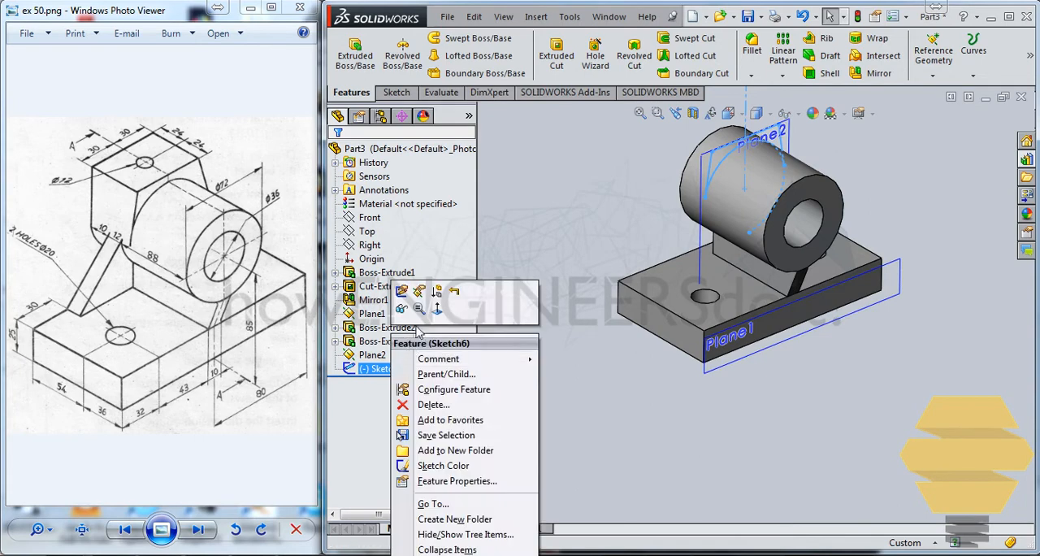
pyautogui.click(409, 294)
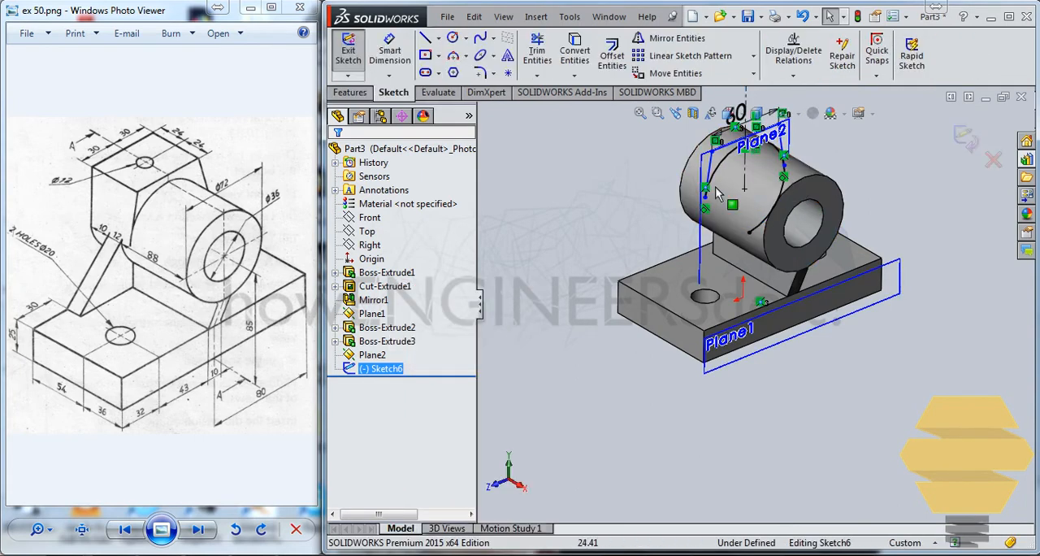
pyautogui.click(537, 52)
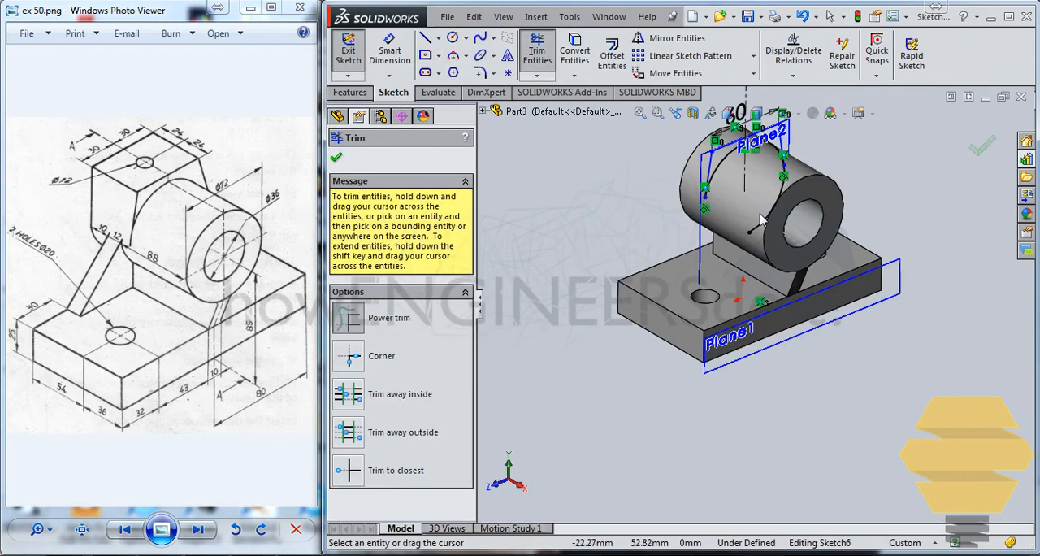
pyautogui.click(984, 148)
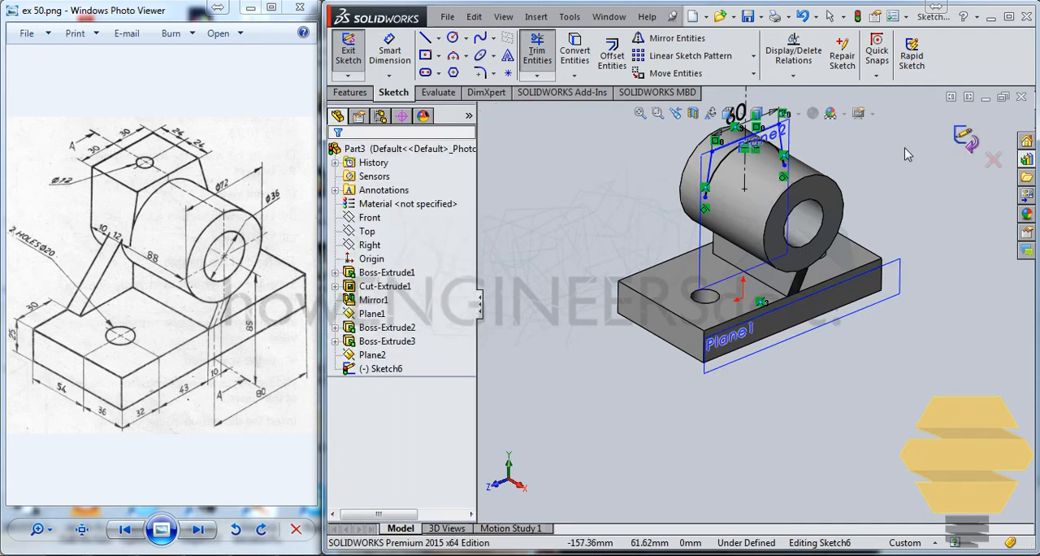
pyautogui.click(983, 148)
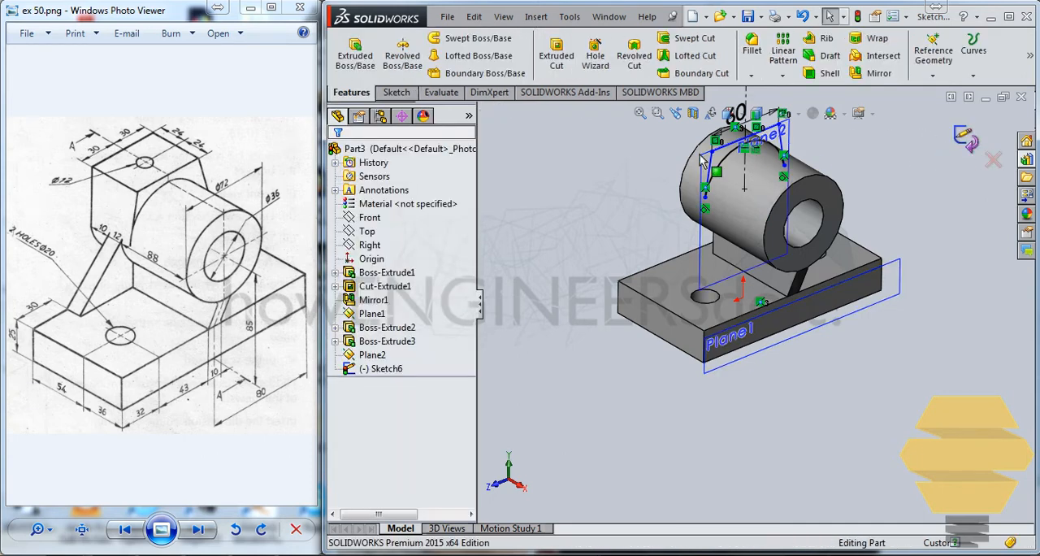
# Extrude the closed profile above the cylinder as a blind boss 48 mm deep toward the rib-side end, merged with the body.
pyautogui.click(355, 54)
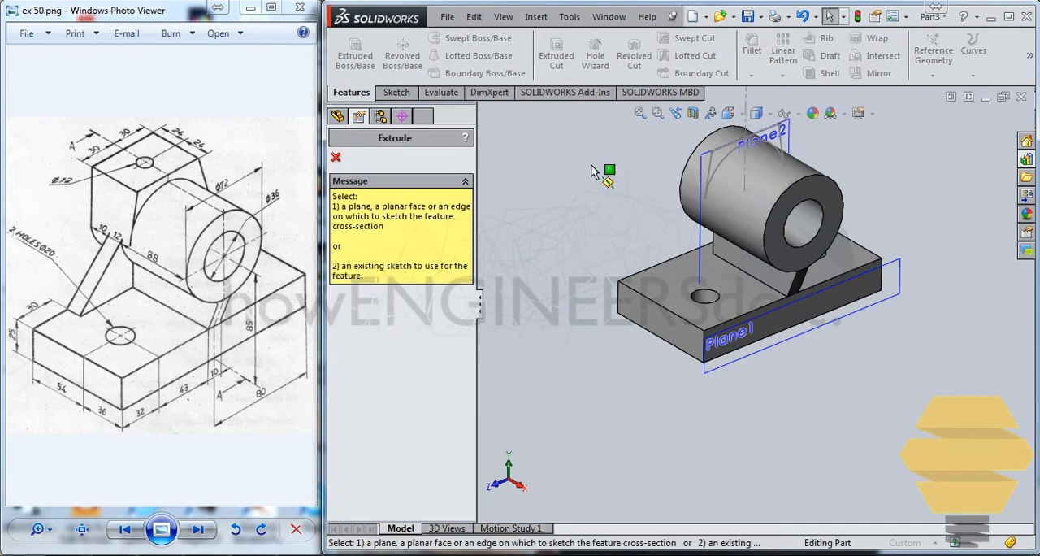
pyautogui.click(721, 172)
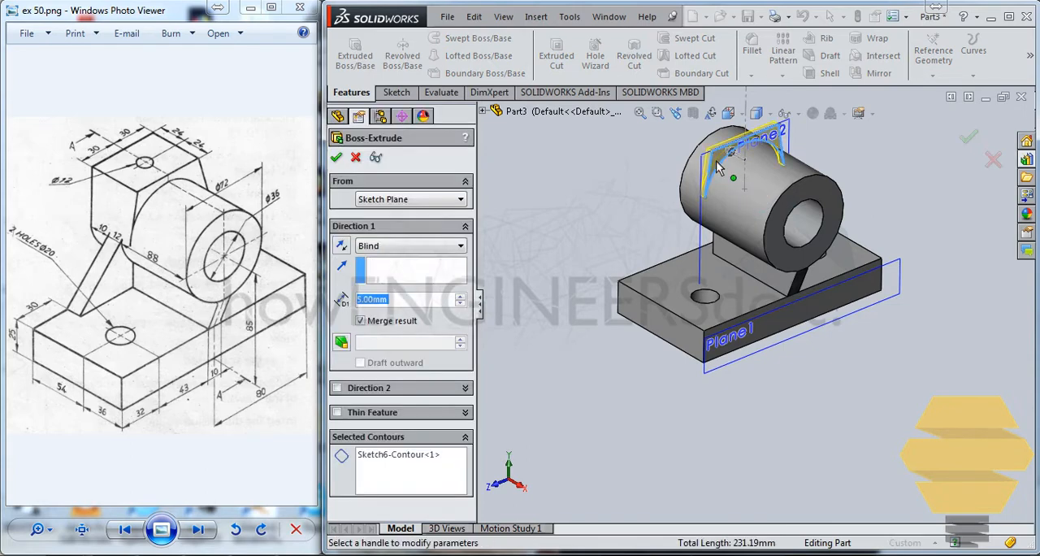
pyautogui.moveTo(535, 205); pyautogui.dragTo(541, 242, button='middle')
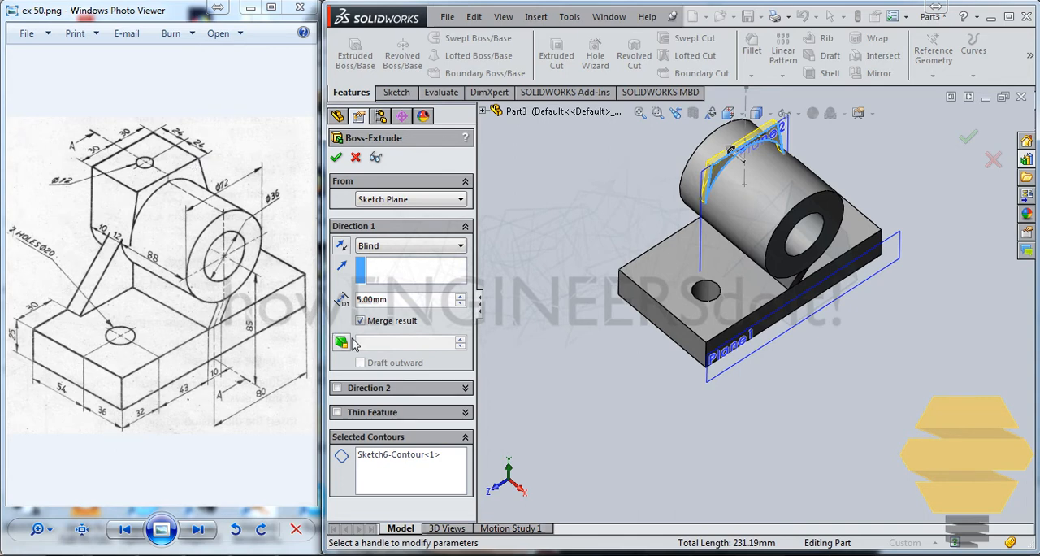
pyautogui.write('48')
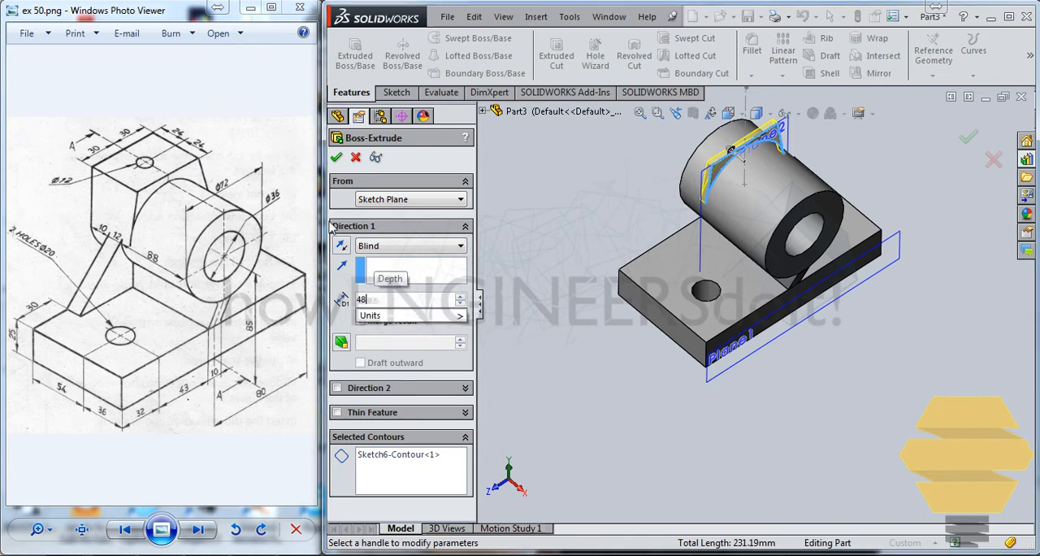
pyautogui.press('Return')
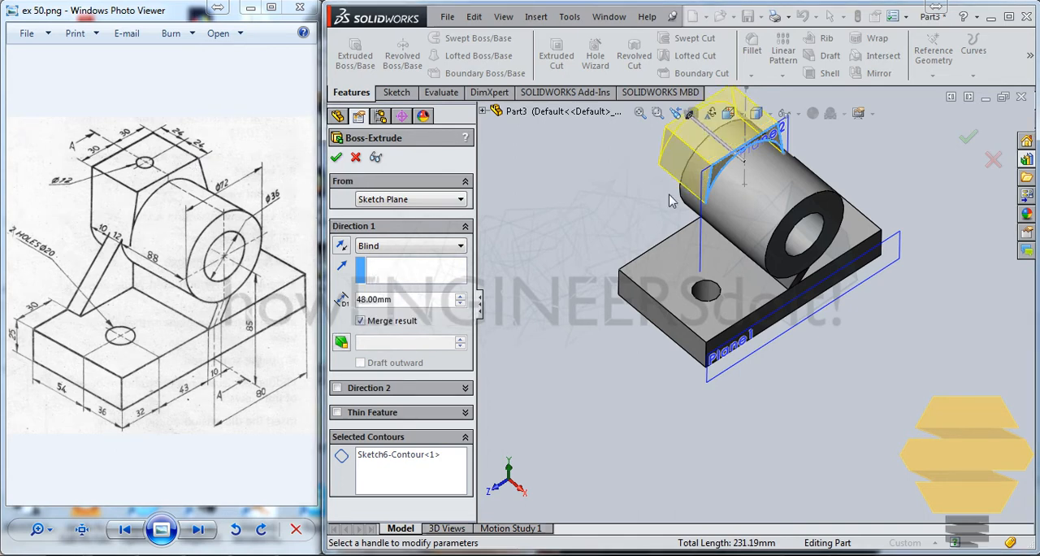
pyautogui.click(675, 112)
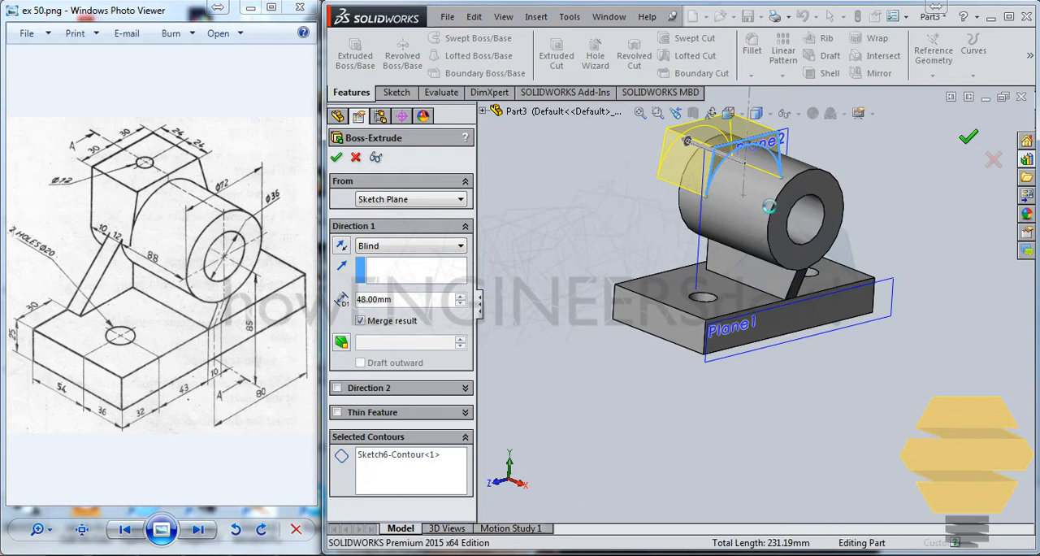
# Accept the 48 mm block extrusion and examine how the block meets the cylinder at the rib-side end.
pyautogui.press('Return')
pyautogui.moveTo(728, 185); pyautogui.dragTo(667, 307, button='middle')
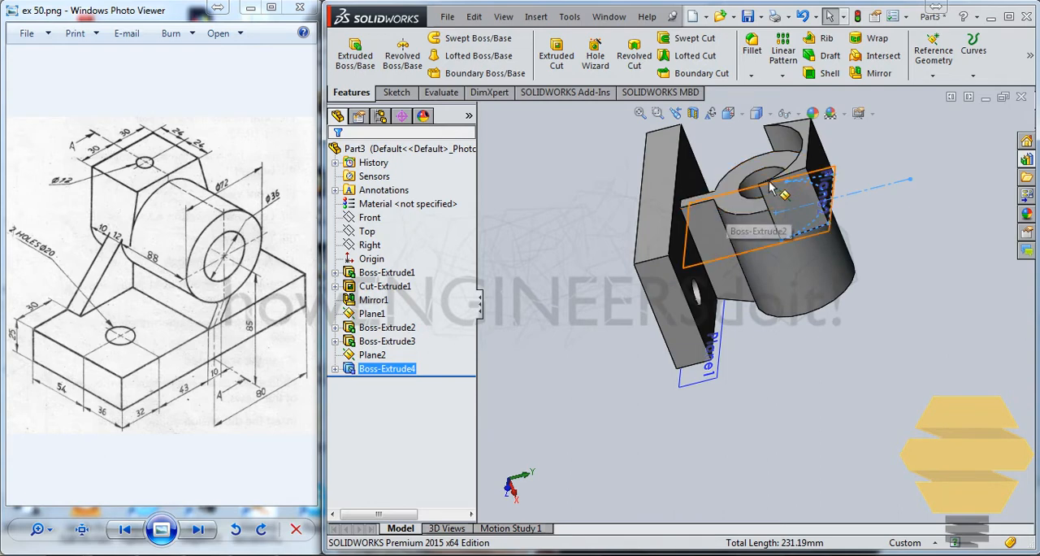
pyautogui.moveTo(799, 171); pyautogui.dragTo(817, 207, button='middle')
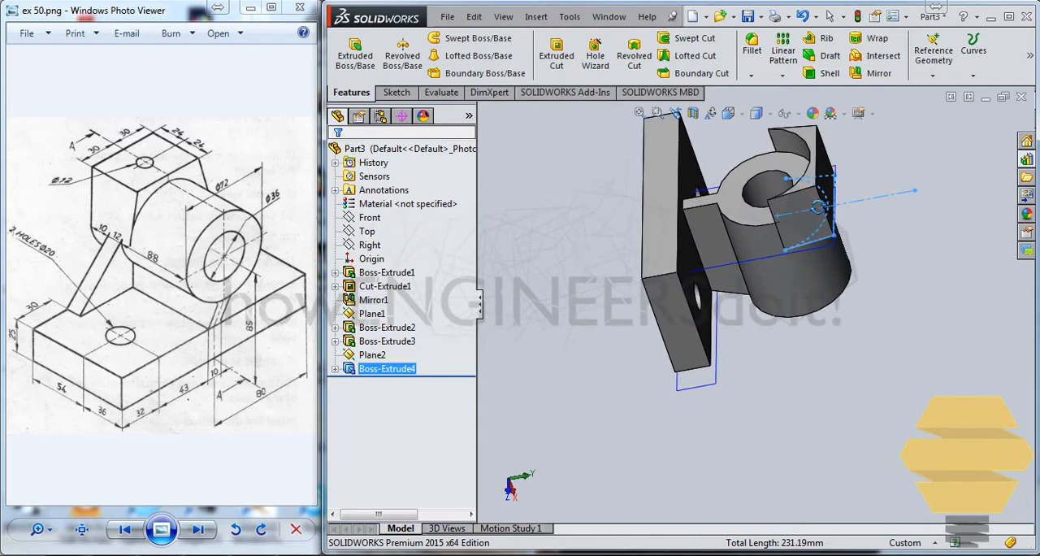
pyautogui.moveTo(820, 207); pyautogui.dragTo(828, 200, button='middle')
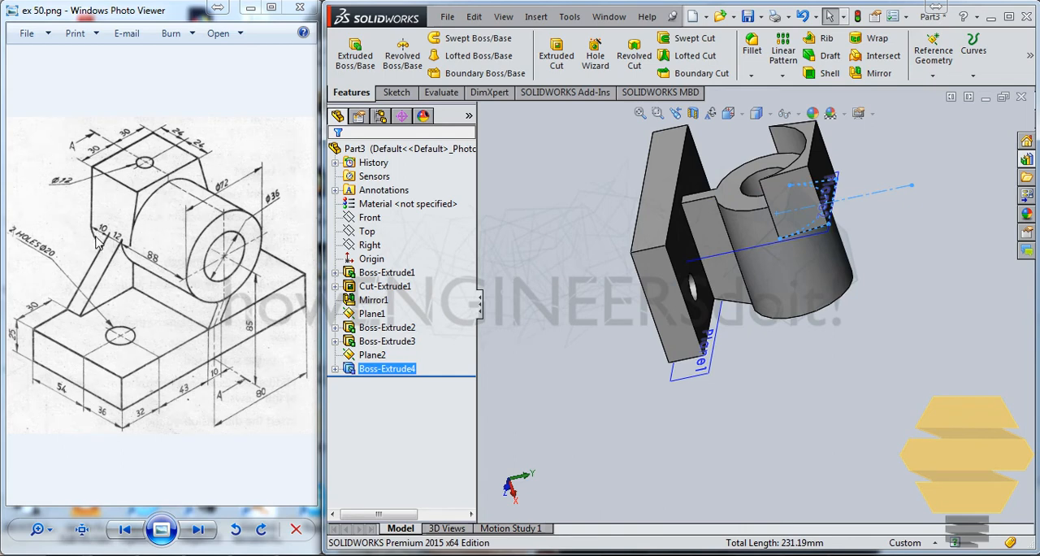
pyautogui.moveTo(610, 276); pyautogui.dragTo(596, 312, button='middle')
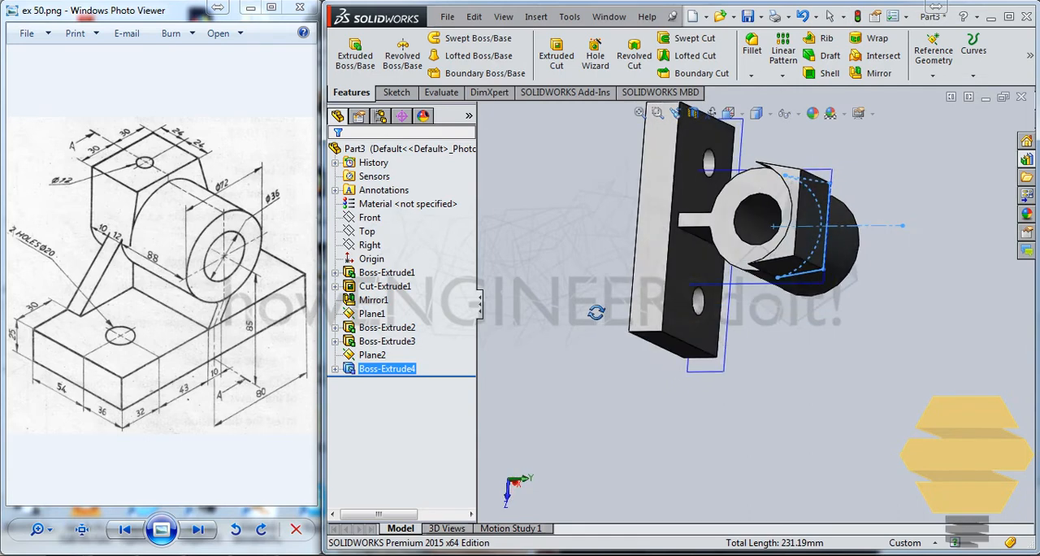
pyautogui.press('Escape')
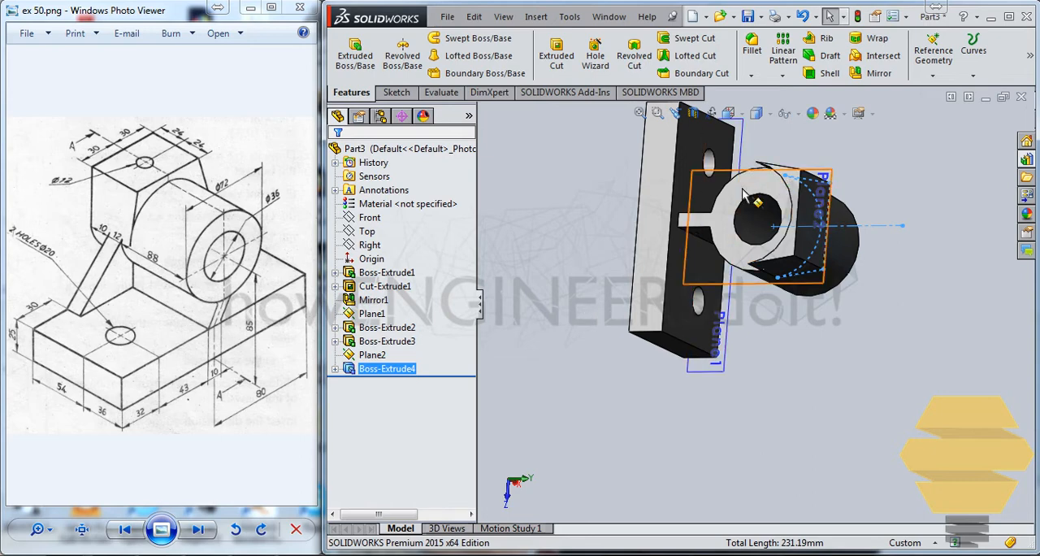
pyautogui.moveTo(720, 210); pyautogui.dragTo(724, 212, button='middle')
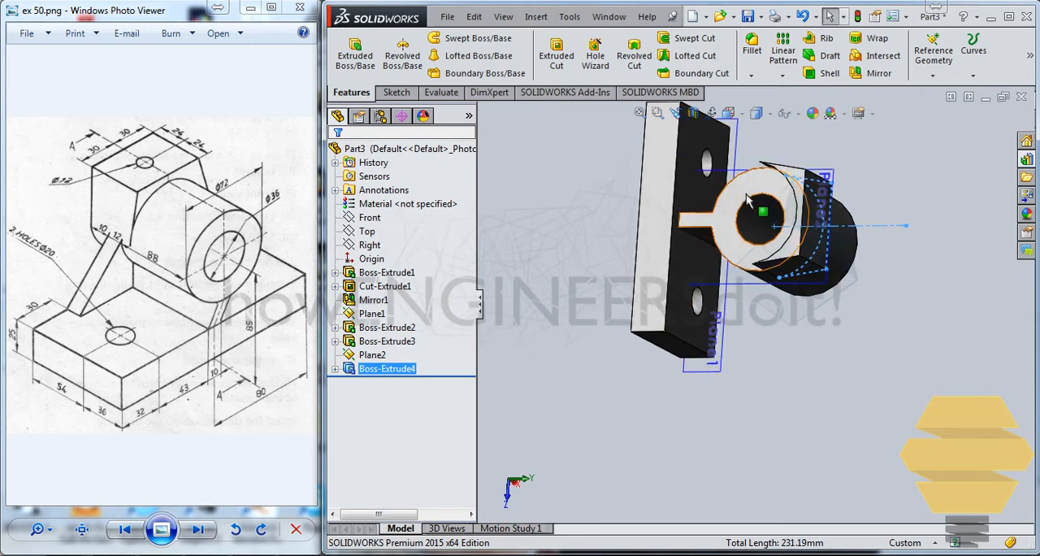
# Start a new sketch on the rib-side end face of the cylinder and rib, viewed face-on.
pyautogui.click(746, 194)
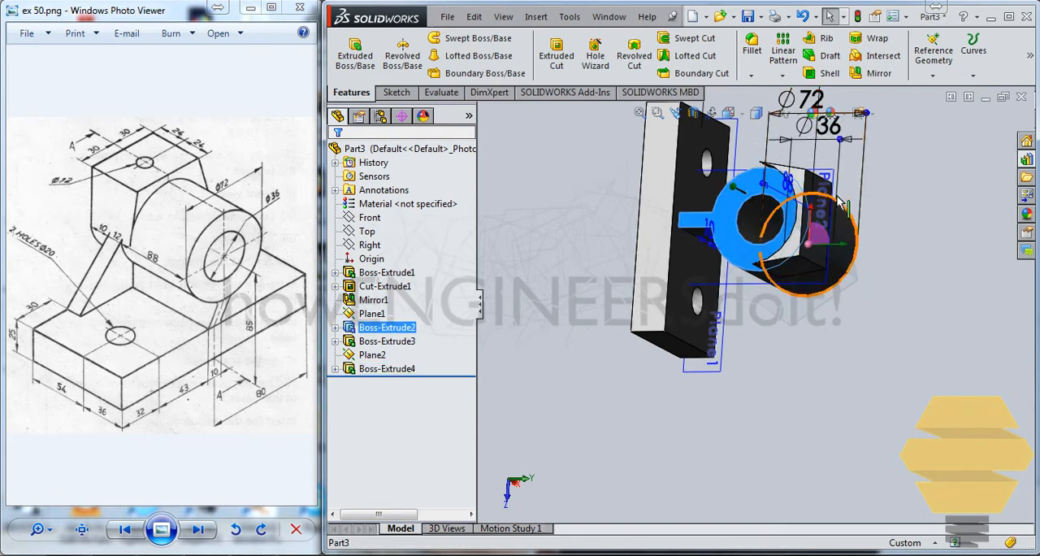
pyautogui.moveTo(770, 175); pyautogui.dragTo(849, 172, button='middle')
pyautogui.click(867, 160)
pyautogui.moveTo(648, 217); pyautogui.dragTo(662, 244, button='middle')
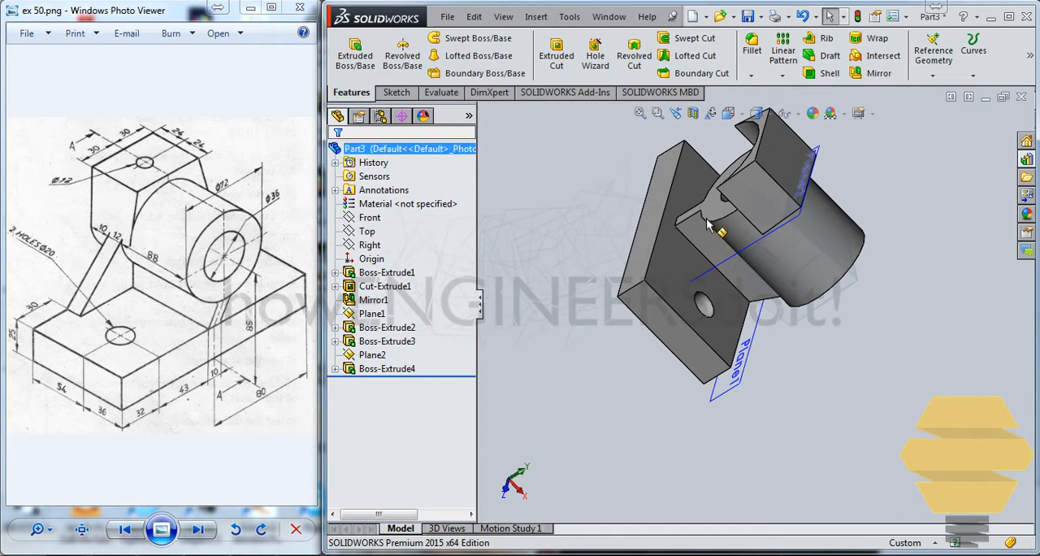
pyautogui.click(708, 203)
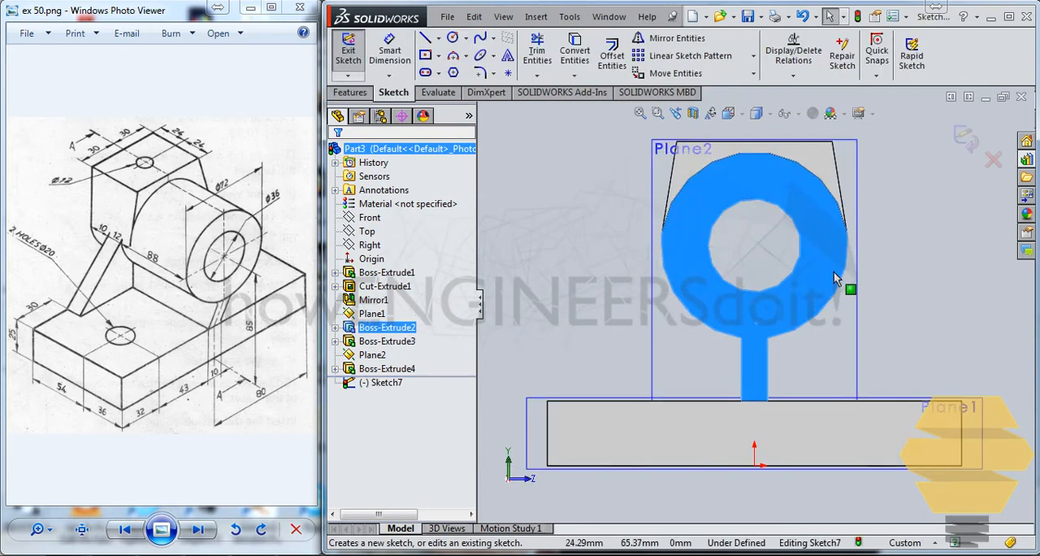
pyautogui.click(876, 254)
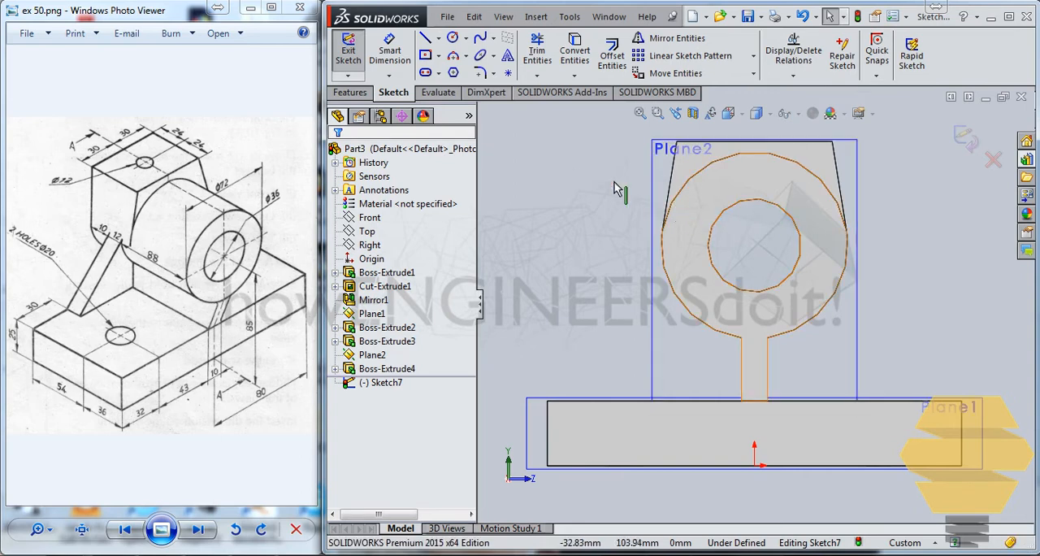
# Sketch a slanted line about 62 mm long from the base plate's top edge up to the cylinder's outer edge.
pyautogui.click(424, 40)
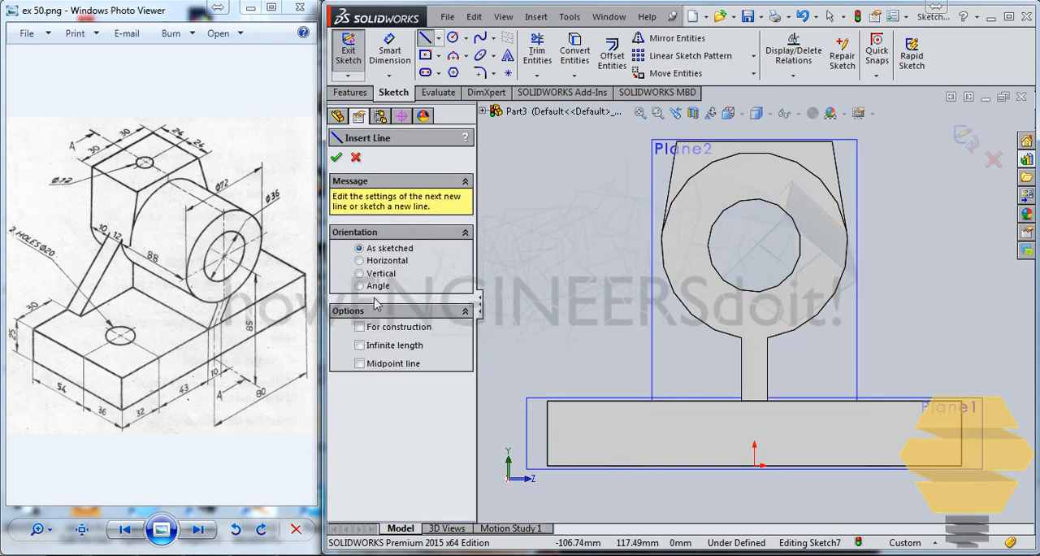
pyautogui.click(583, 400)
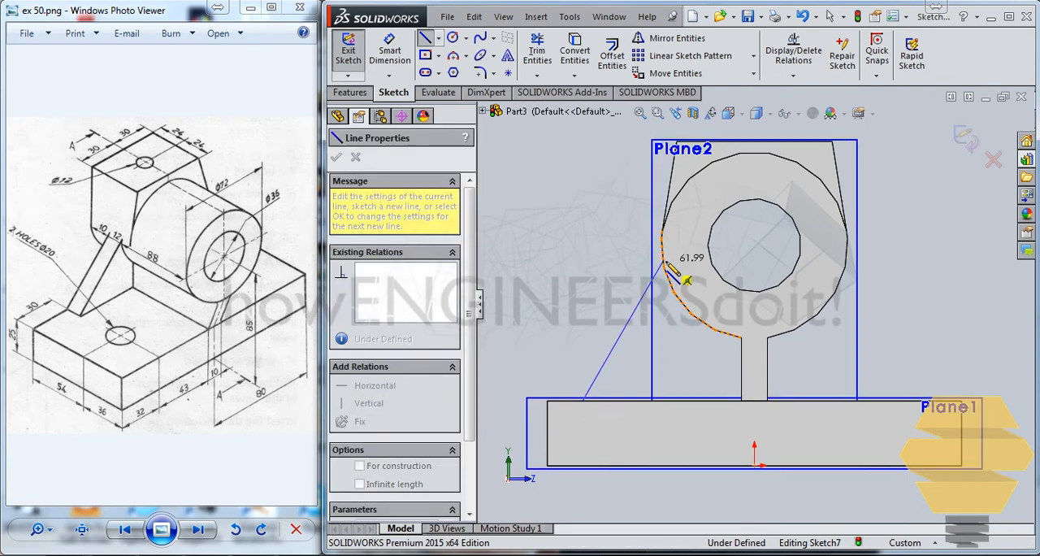
pyautogui.click(662, 263)
pyautogui.press('Escape')
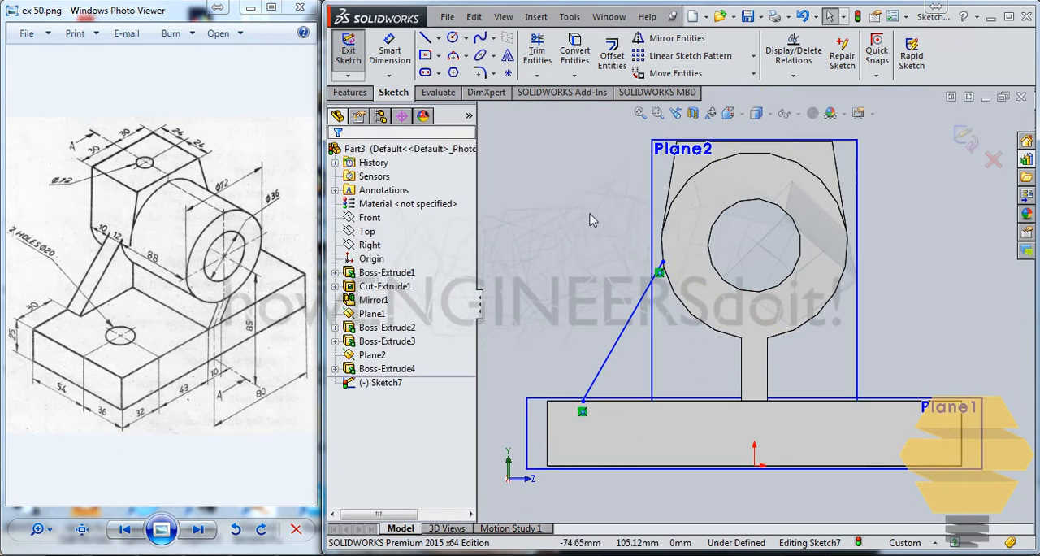
# Convert the cylinder's lower outer arc, the adjacent rib edge and the base plate's top edge into sketch entities.
pyautogui.click(685, 314)
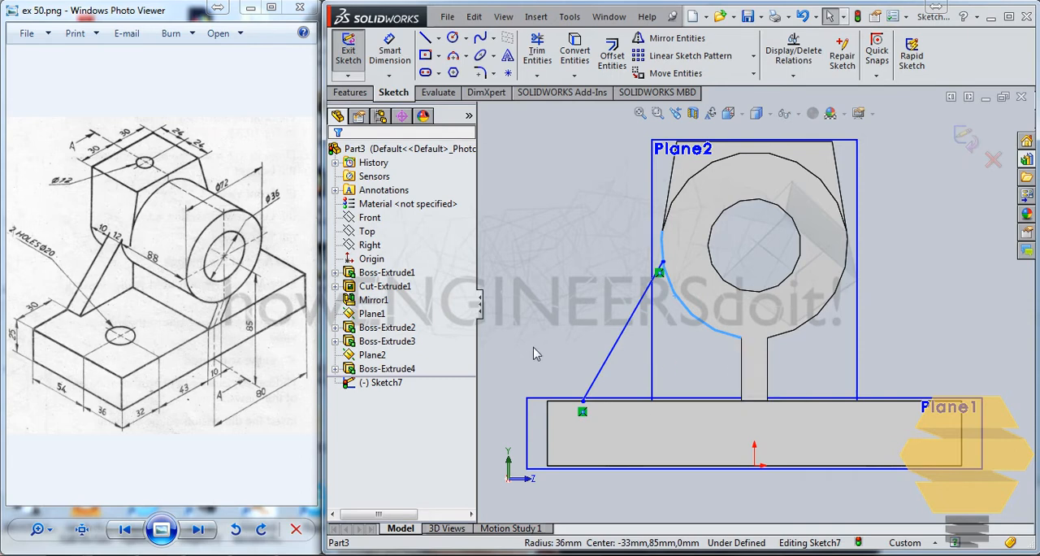
pyautogui.moveTo(593, 317); pyautogui.dragTo(579, 292, button='middle')
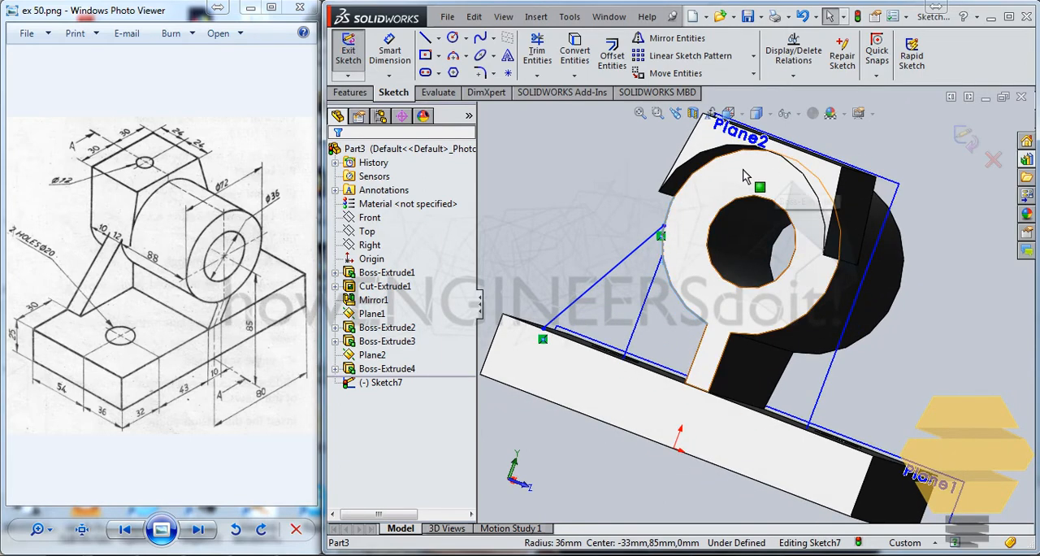
pyautogui.moveTo(658, 232)
pyautogui.mouseDown(button='middle')
pyautogui.moveTo(674, 266)
pyautogui.moveTo(678, 244)
pyautogui.mouseUp(button='middle')
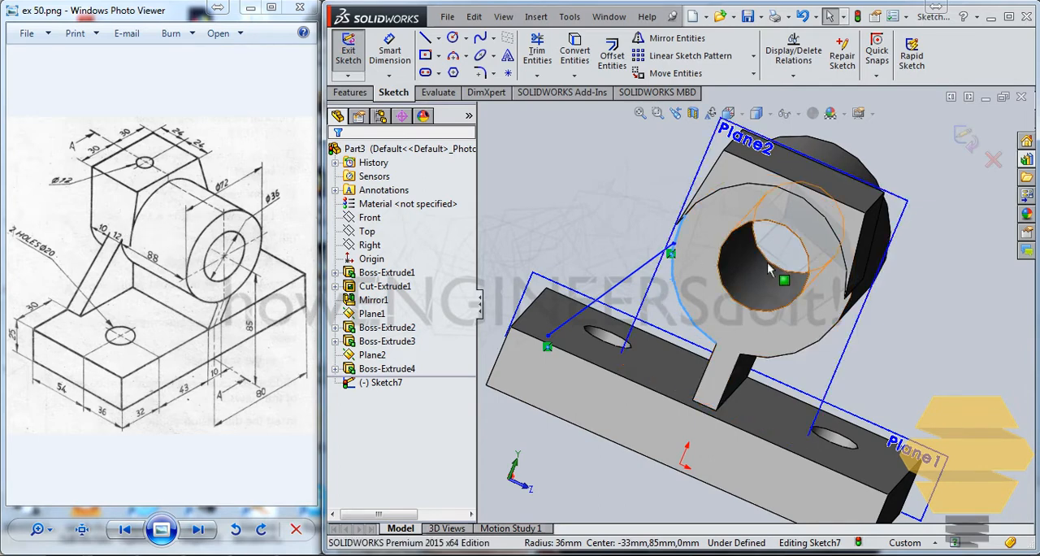
pyautogui.moveTo(684, 228); pyautogui.dragTo(672, 194, button='middle')
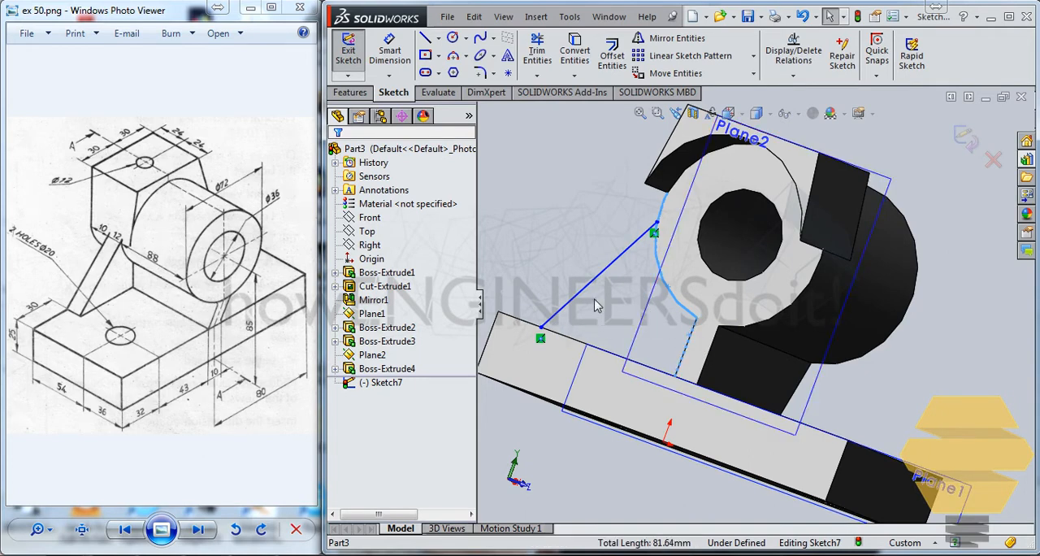
pyautogui.moveTo(604, 315); pyautogui.dragTo(604, 359, button='middle')
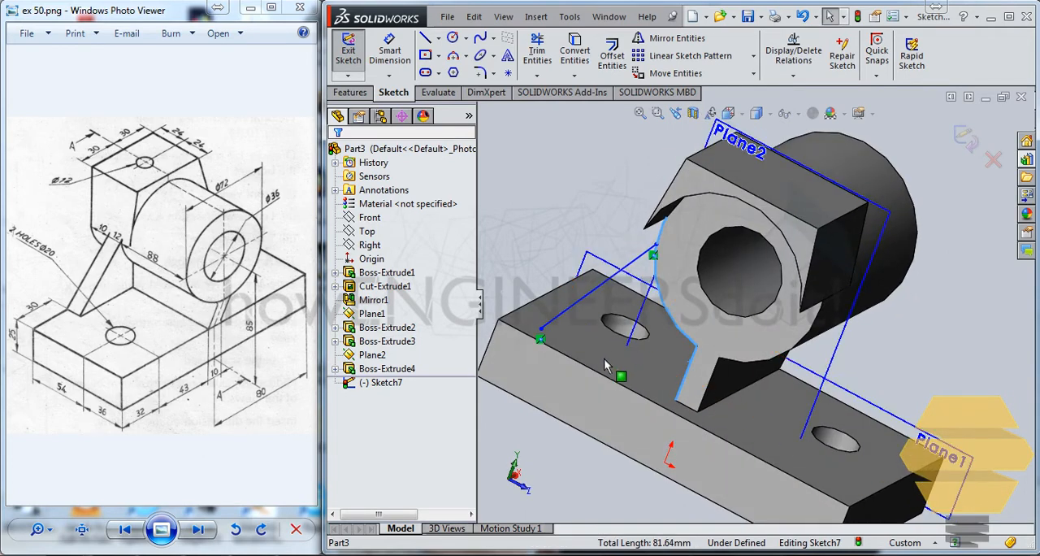
pyautogui.keyDown('ctrl'); pyautogui.click(588, 368); pyautogui.keyUp('ctrl')
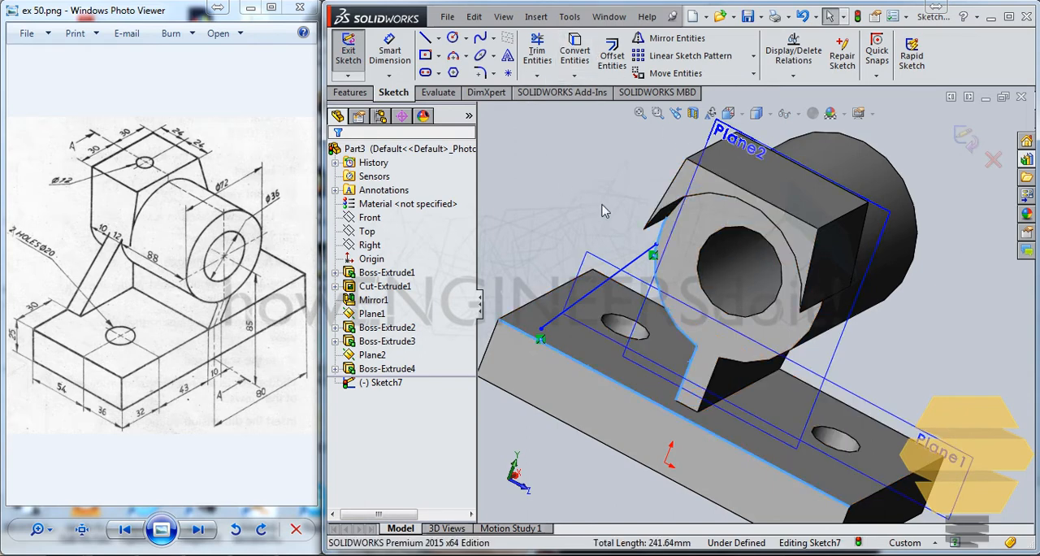
pyautogui.click(575, 50)
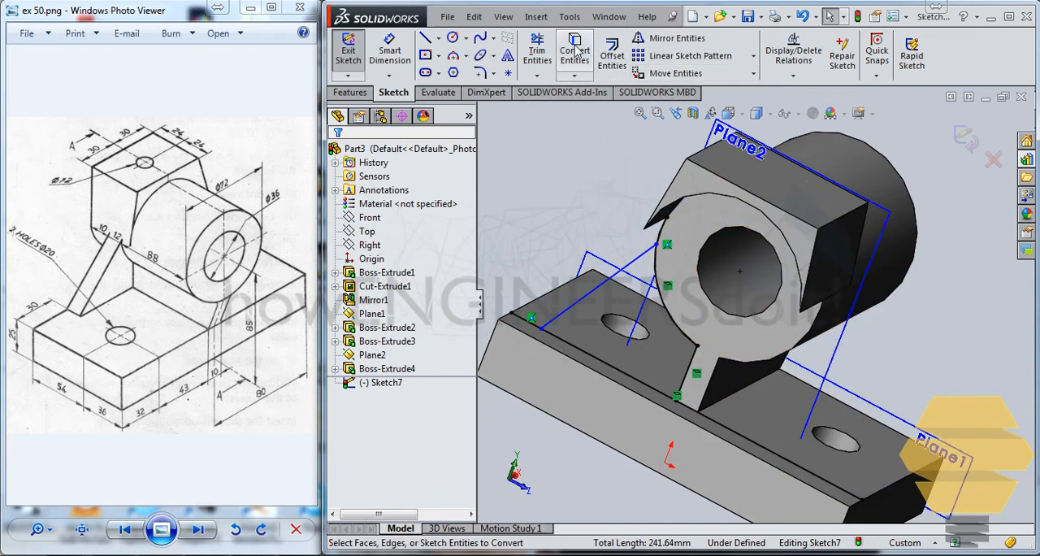
# Trim the converted plate edge and arc beyond the slanted line and rib to leave a closed profile.
pyautogui.click(537, 51)
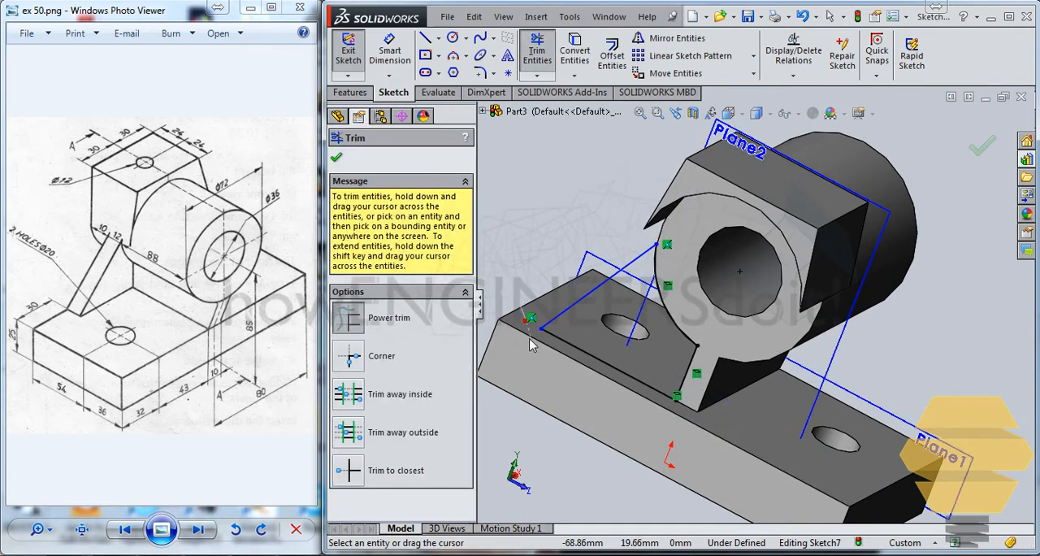
pyautogui.moveTo(529, 345); pyautogui.dragTo(701, 286)
pyautogui.moveTo(706, 217); pyautogui.dragTo(681, 209, button='middle')
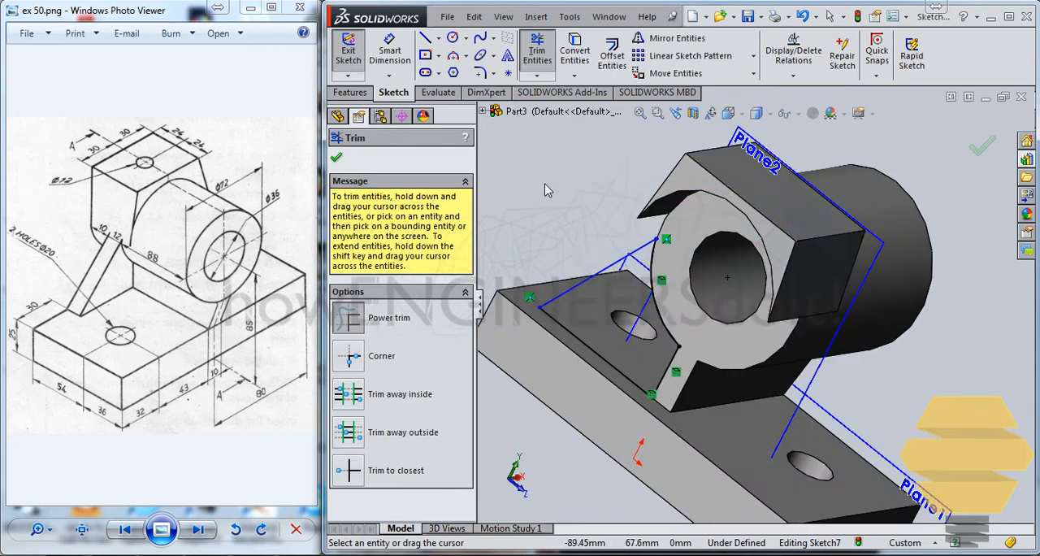
# Dimension the slanted line's lower endpoint 30 mm from the base plate's nearby side edge and dismiss the Windows color scheme prompt.
pyautogui.hotkey('ctrl', '8')
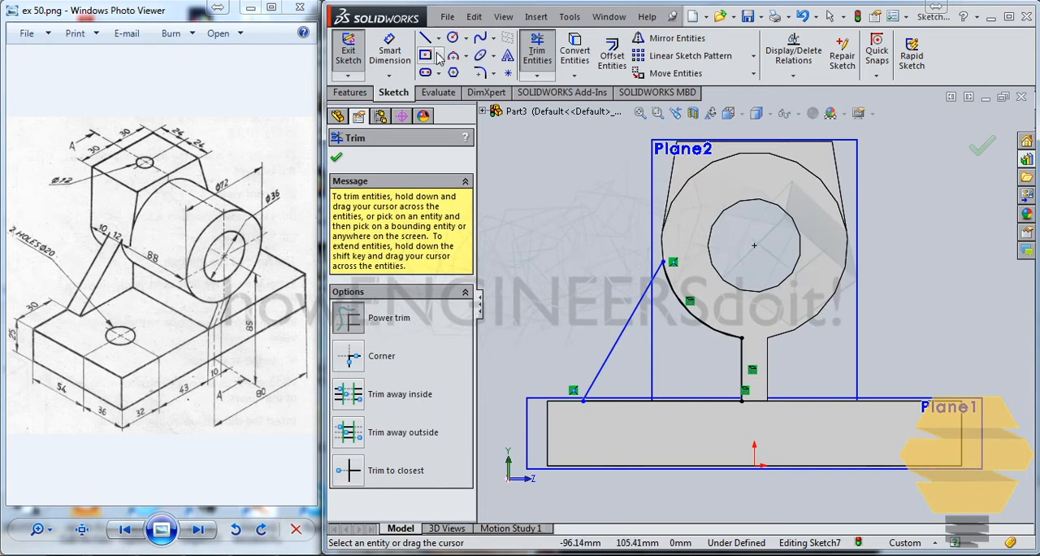
pyautogui.click(391, 50)
pyautogui.click(583, 401)
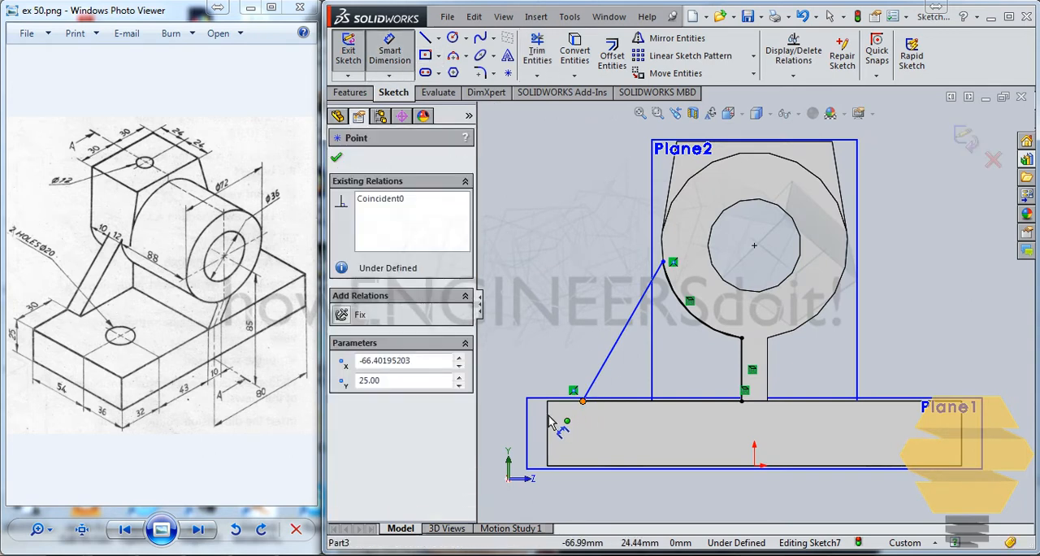
pyautogui.click(550, 424)
pyautogui.click(547, 350)
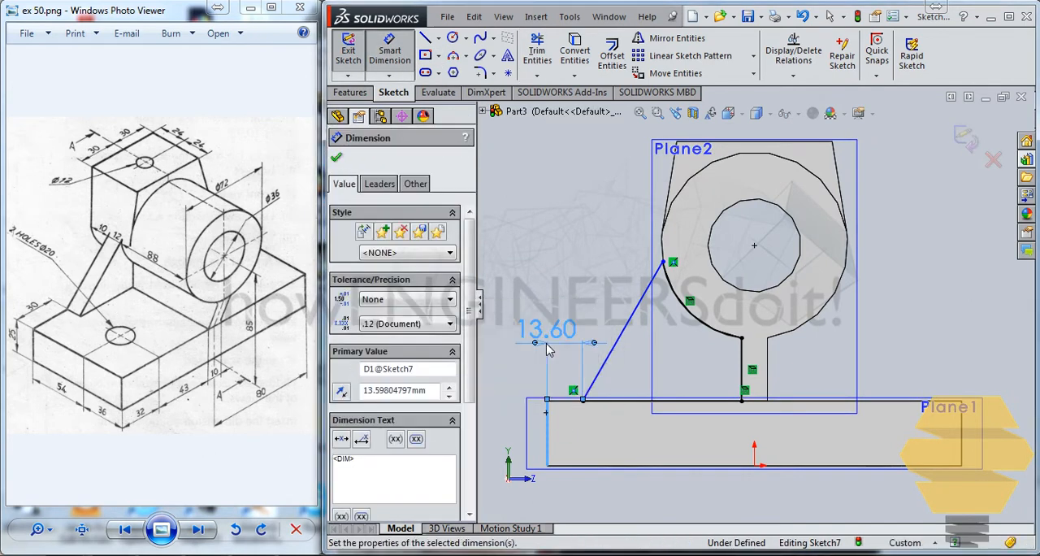
pyautogui.write('30')
pyautogui.press('Return')
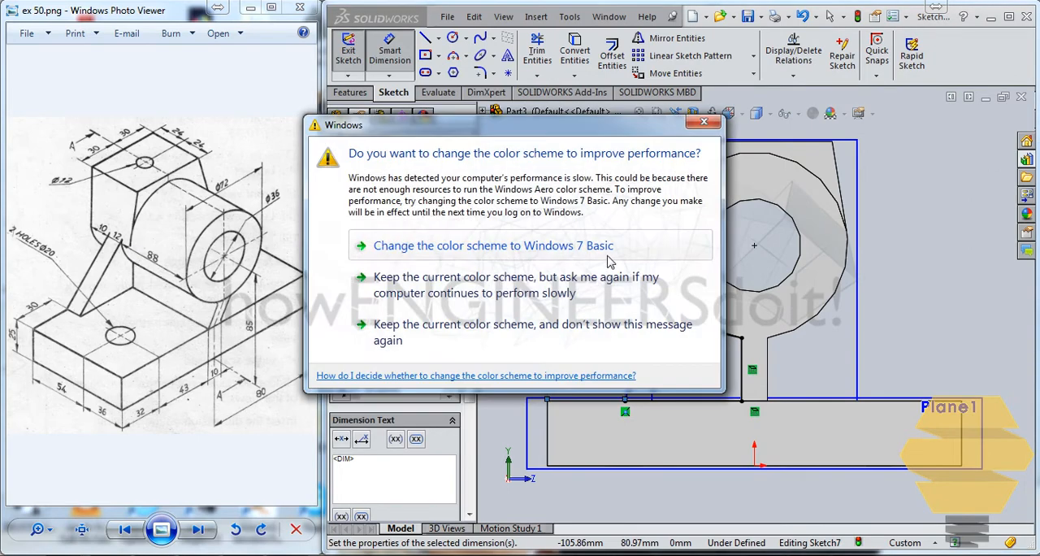
pyautogui.click(704, 122)
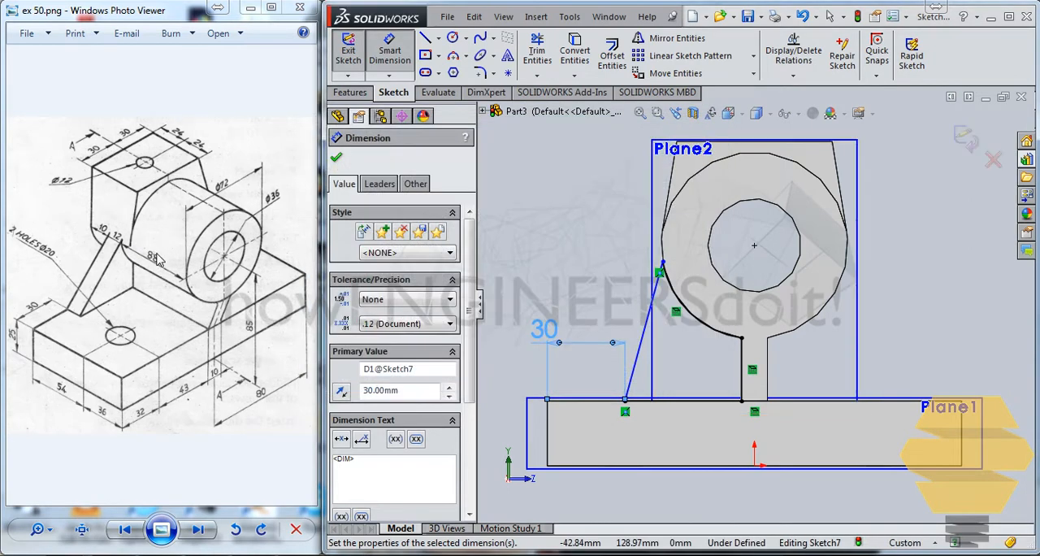
pyautogui.press('Escape')
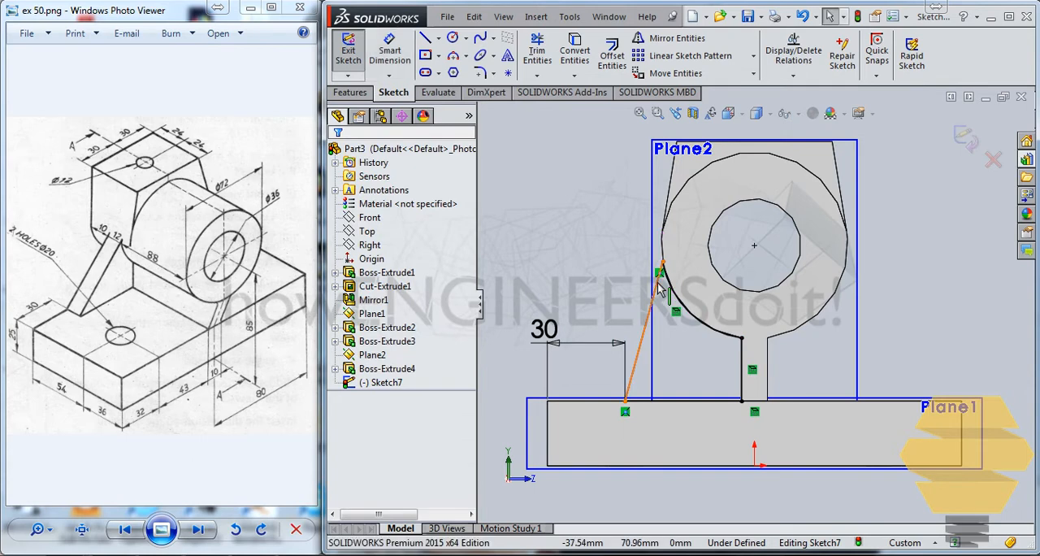
# Try a tangent relation between the slanted line and the cylinder's outer edge, and undo it.
pyautogui.click(658, 281)
pyautogui.keyDown('ctrl'); pyautogui.click(666, 261); pyautogui.keyUp('ctrl')
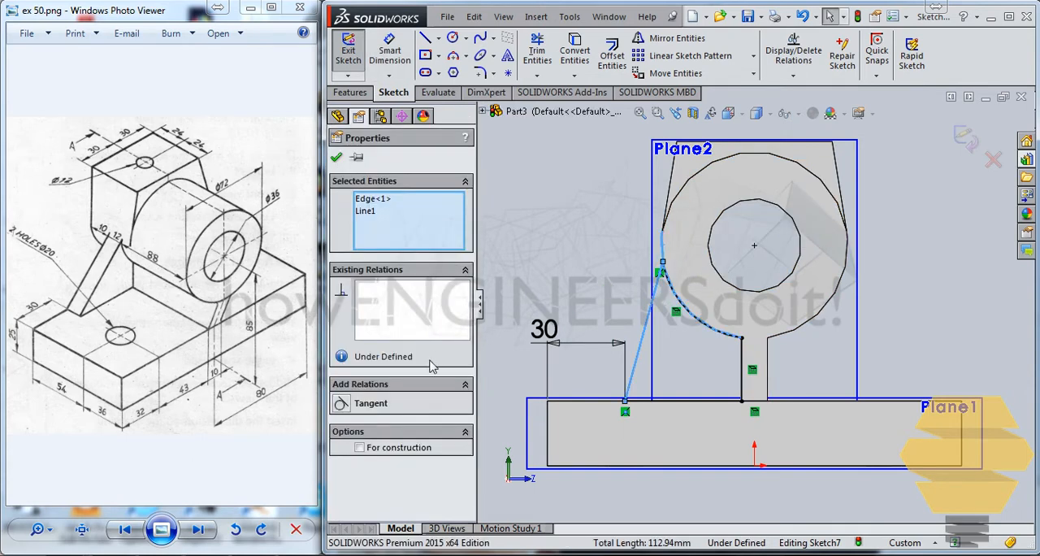
pyautogui.click(346, 401)
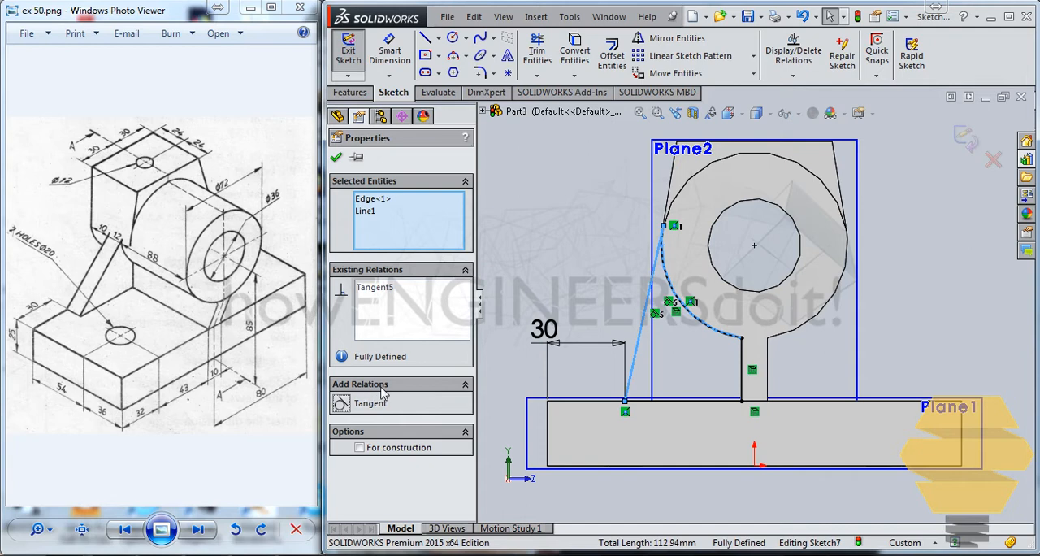
pyautogui.click(605, 373)
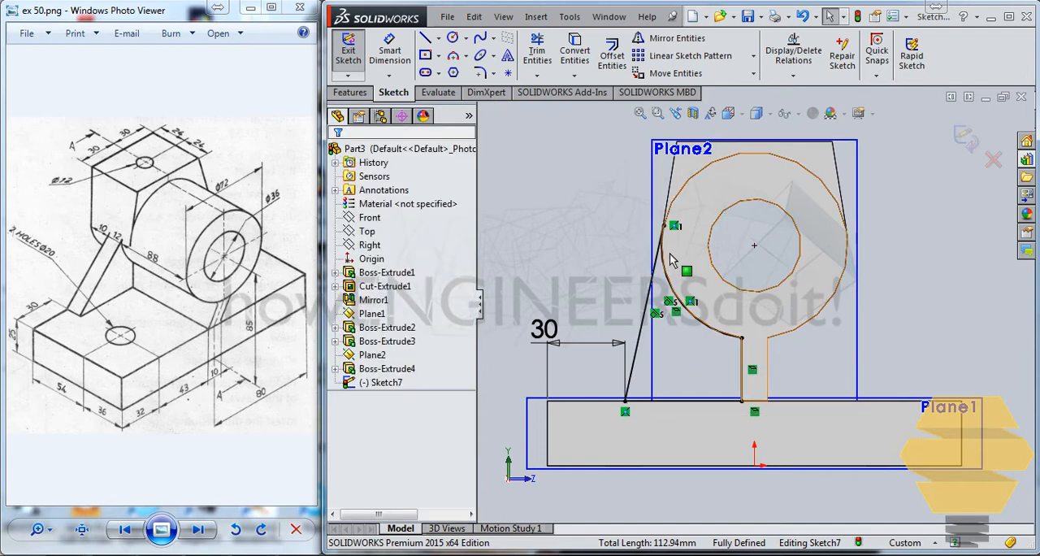
pyautogui.hotkey('ctrl', 'z')
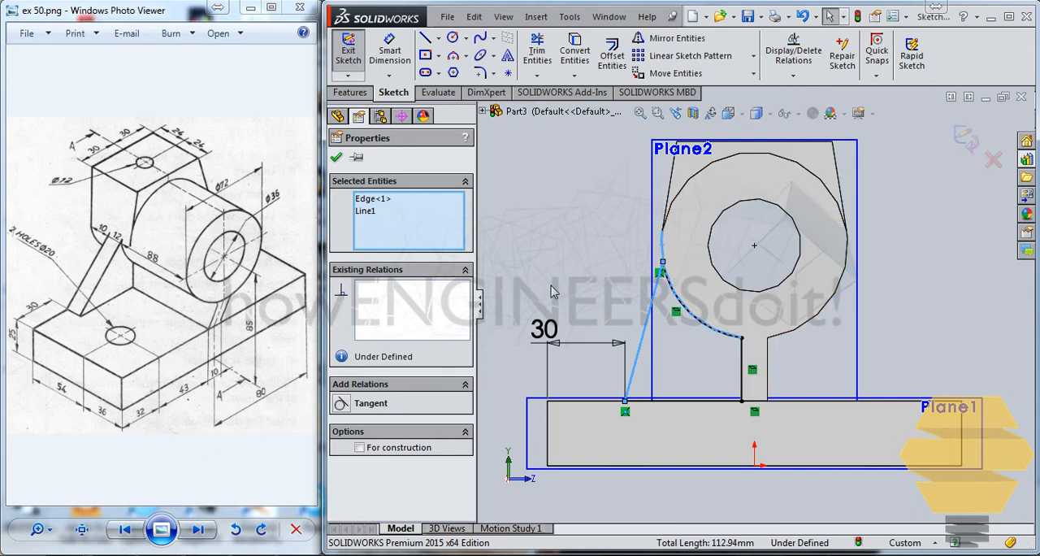
pyautogui.click(523, 293)
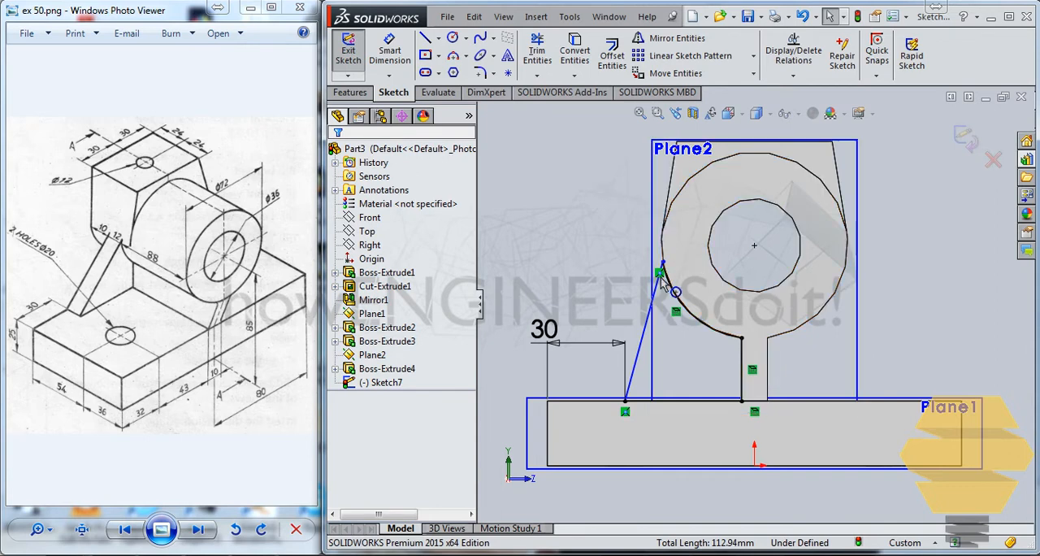
# Exit the sketch of the profile between the base plate, rib and cylinder.
pyautogui.click(966, 137)
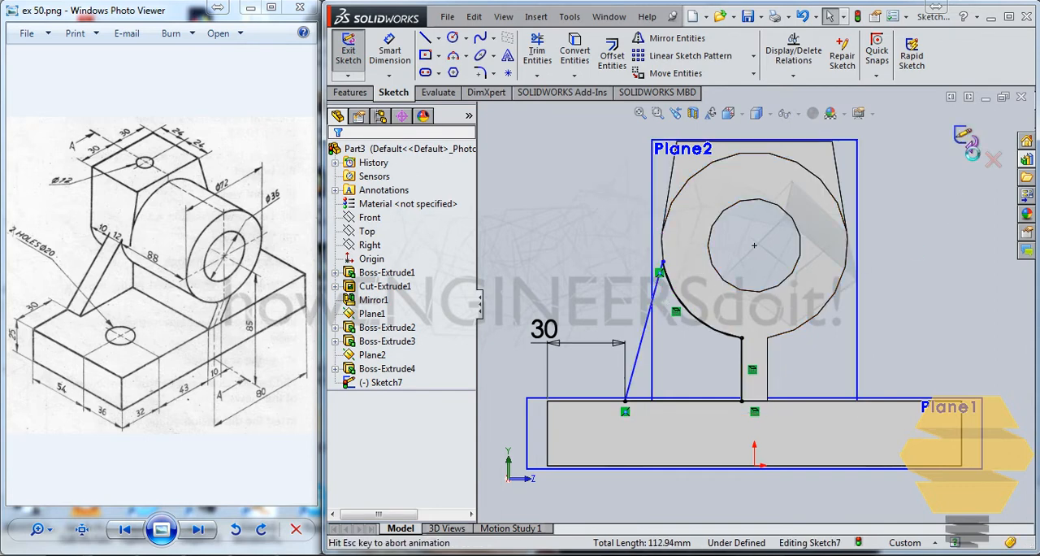
pyautogui.moveTo(718, 268)
pyautogui.mouseDown(button='middle')
pyautogui.moveTo(712, 236)
pyautogui.moveTo(639, 191)
pyautogui.mouseUp(button='middle')
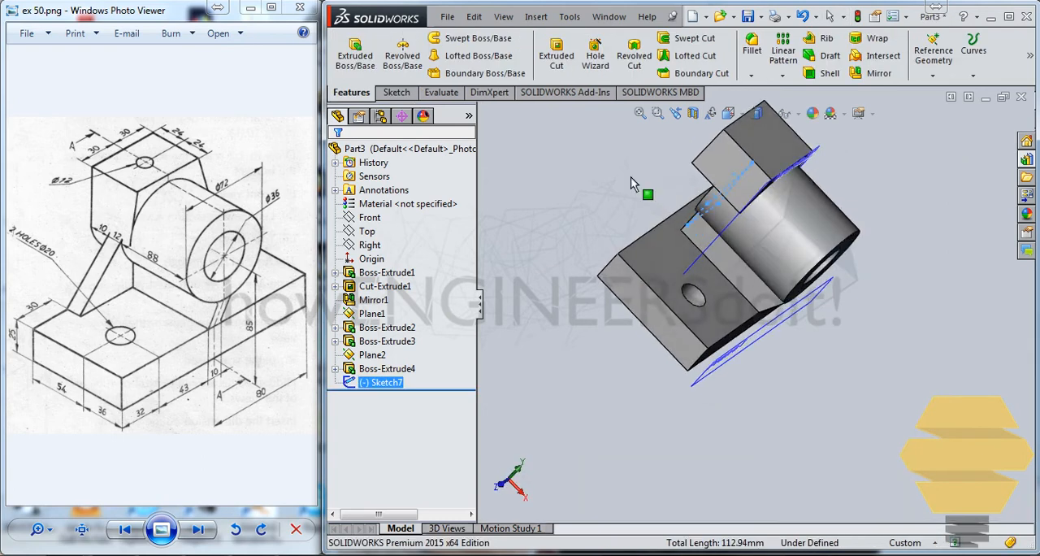
# Try to extrude the profile between base plate, rib and cylinder 12 mm as a boss.
pyautogui.click(557, 56)
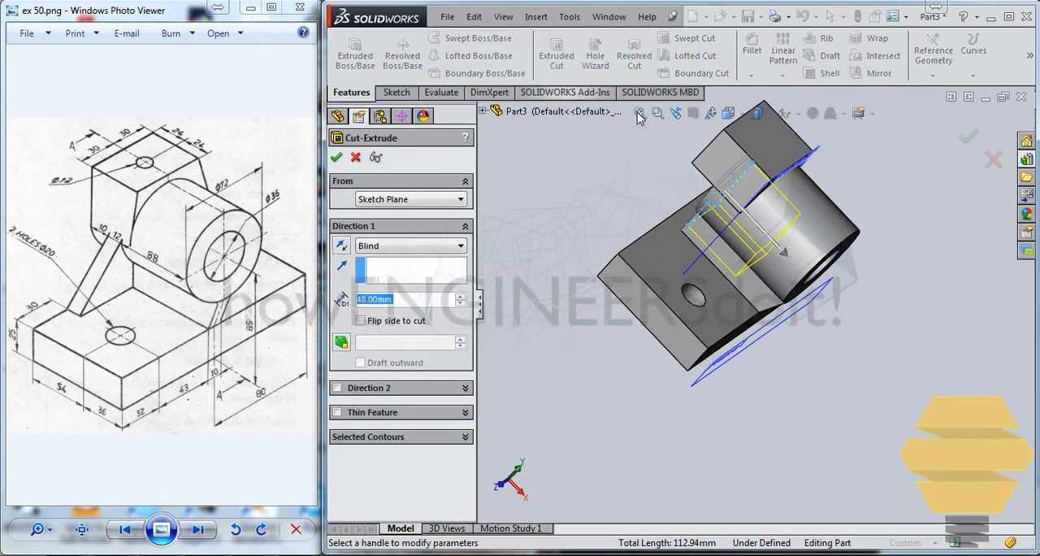
pyautogui.click(355, 157)
pyautogui.click(367, 63)
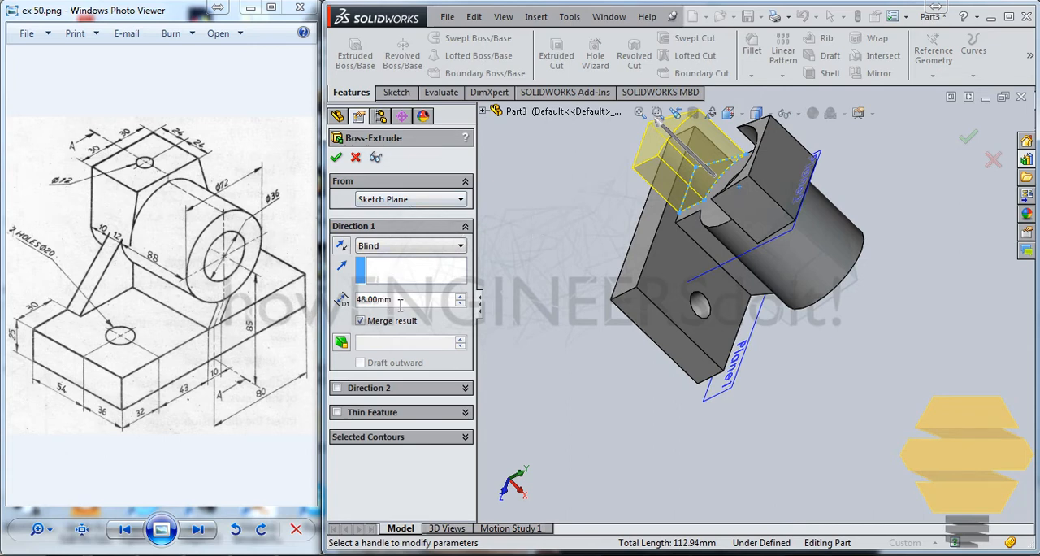
pyautogui.write('12')
pyautogui.press('Return')
pyautogui.click(336, 159)
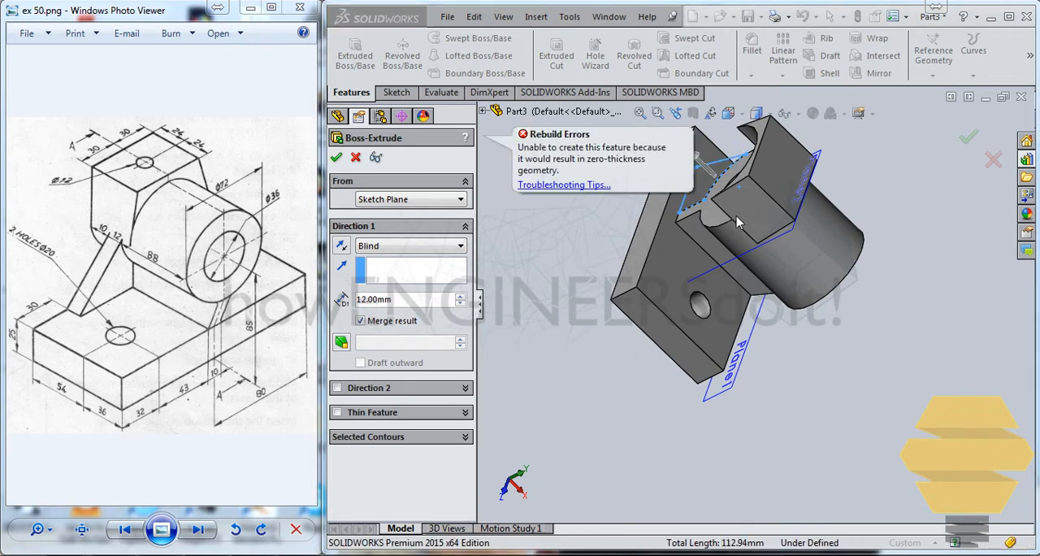
pyautogui.moveTo(737, 203); pyautogui.dragTo(649, 213, button='middle')
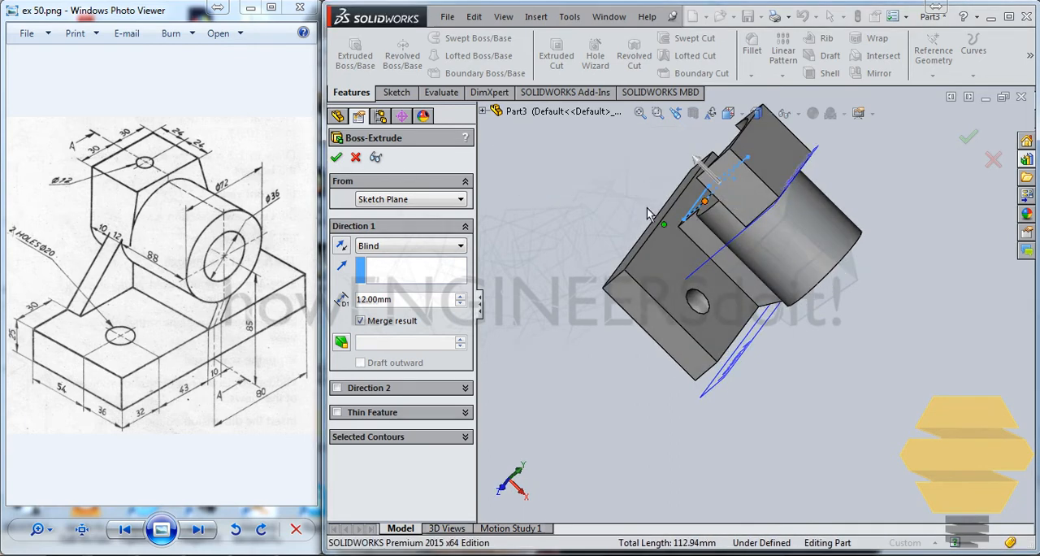
pyautogui.click(337, 159)
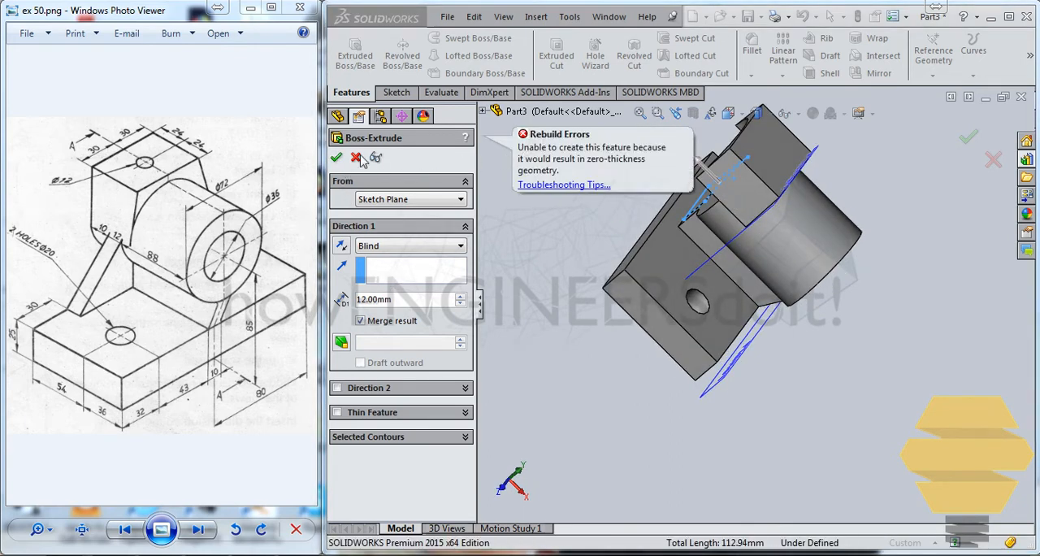
pyautogui.click(356, 158)
pyautogui.moveTo(561, 203); pyautogui.dragTo(699, 191, button='middle')
pyautogui.scroll(-3, 704, 197)
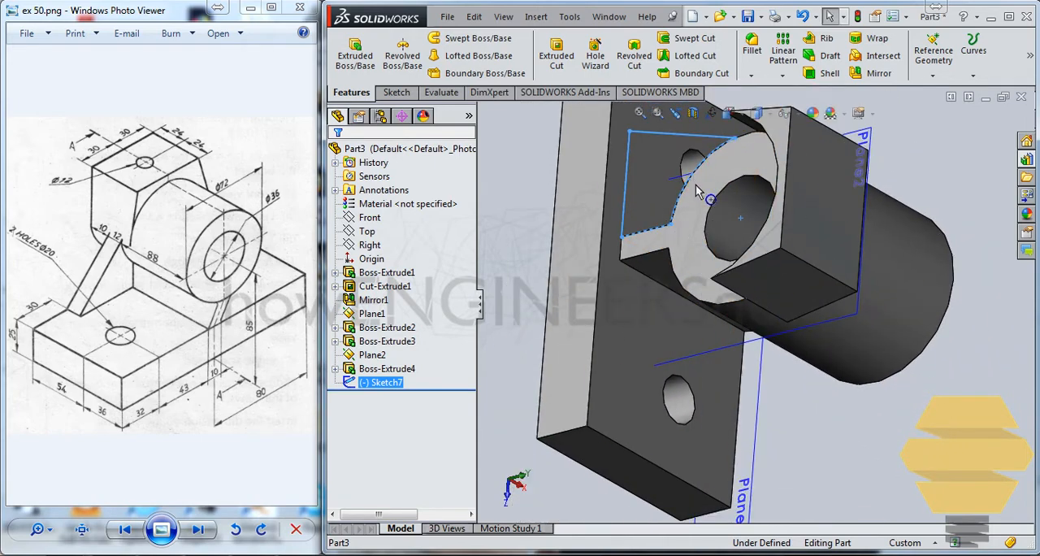
pyautogui.click(687, 189)
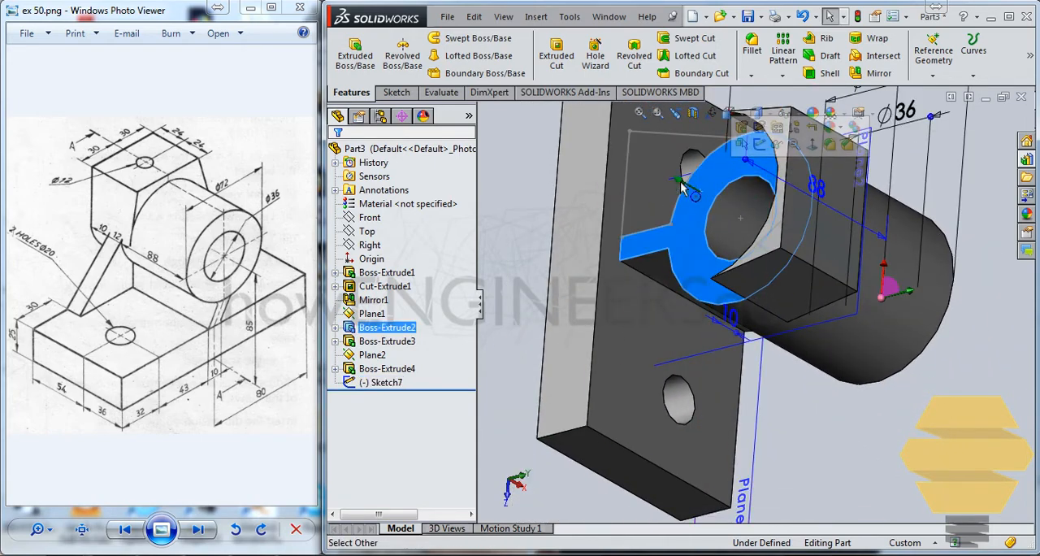
pyautogui.press('Escape')
pyautogui.click(703, 162)
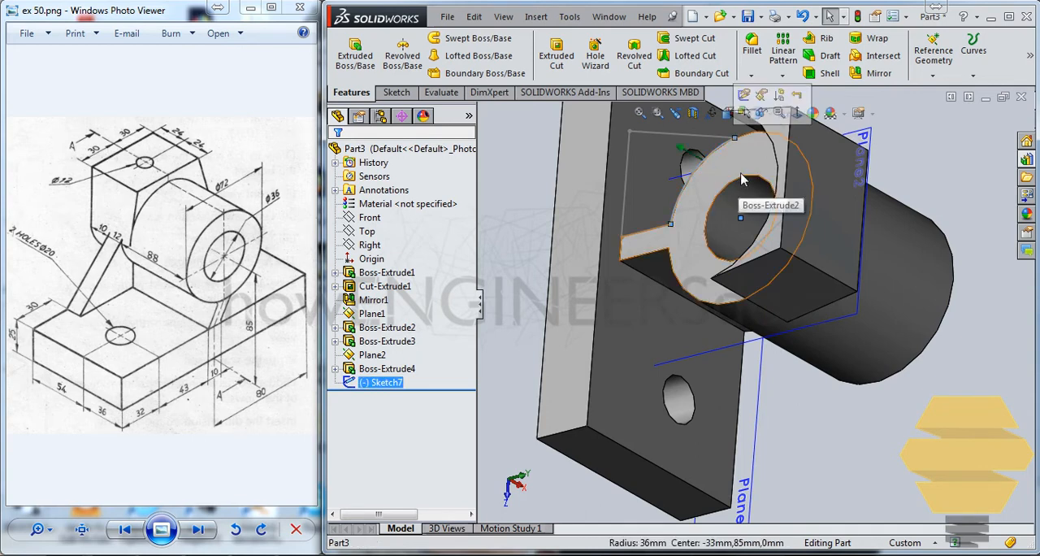
pyautogui.press('Delete')
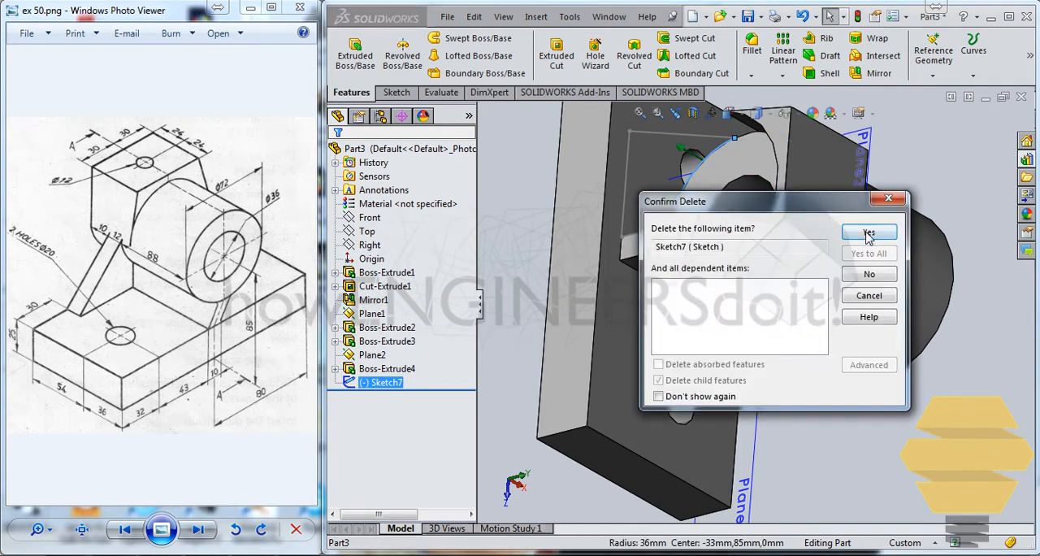
pyautogui.click(889, 198)
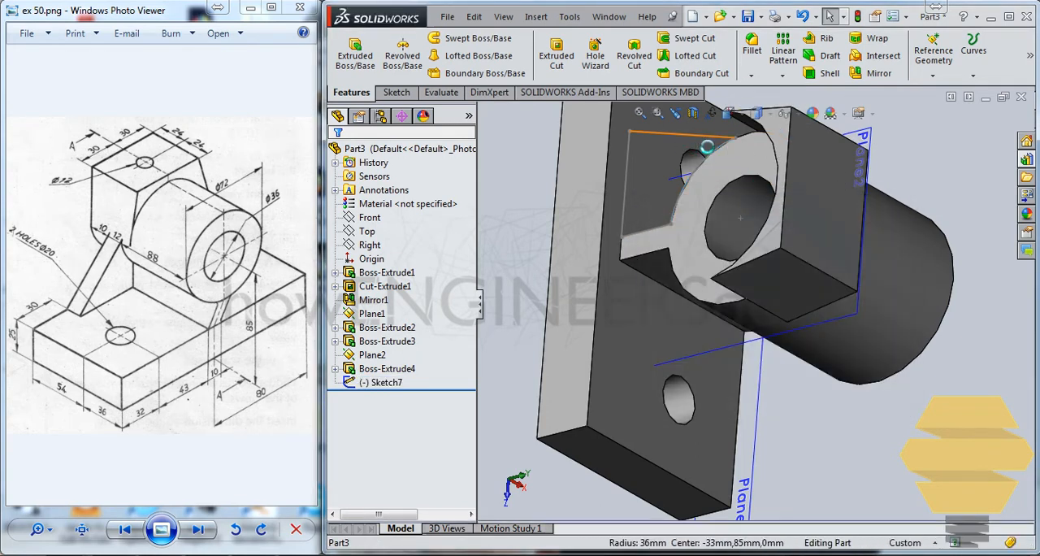
# Reopen the web profile sketch, delete its arc along the cylinder's outer edge, and try converting the cylinder and rib end face.
pyautogui.click(737, 70)
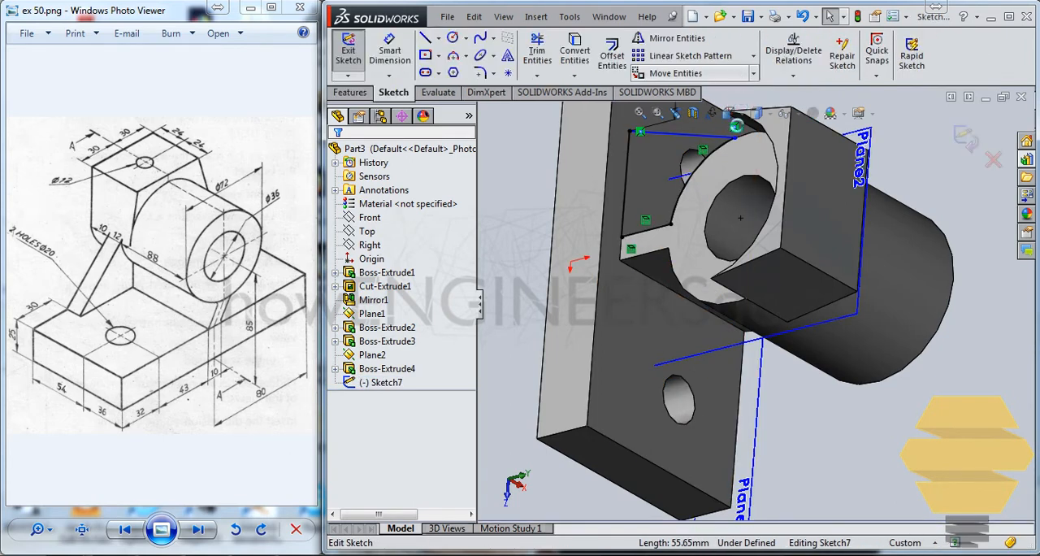
pyautogui.click(712, 158)
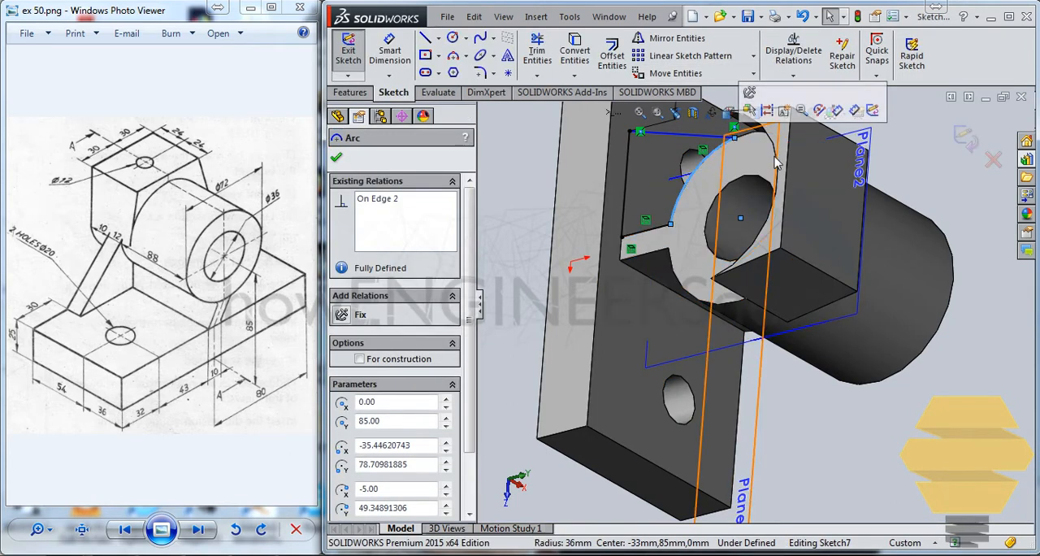
pyautogui.press('Delete')
pyautogui.click(747, 188)
pyautogui.click(708, 184)
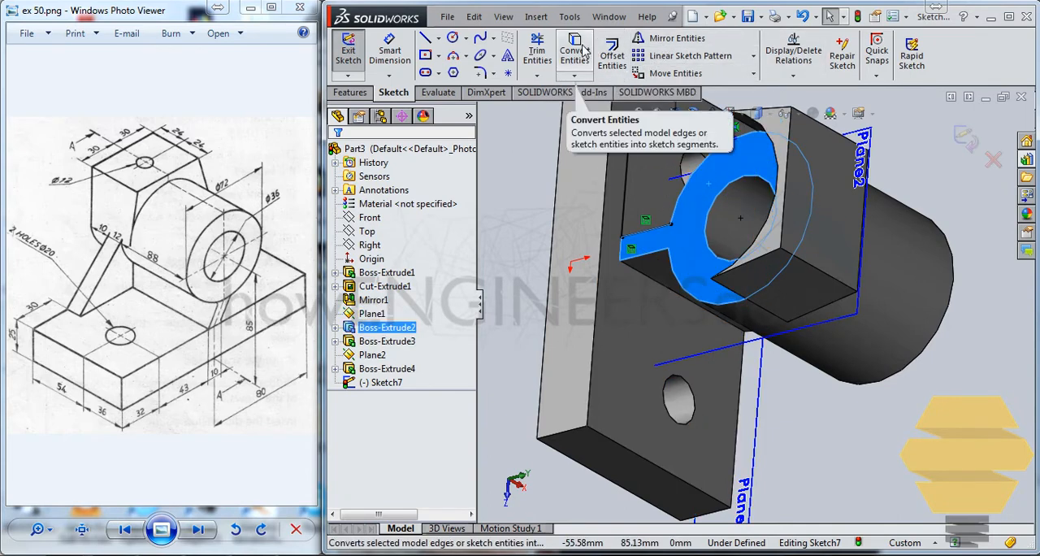
pyautogui.click(583, 50)
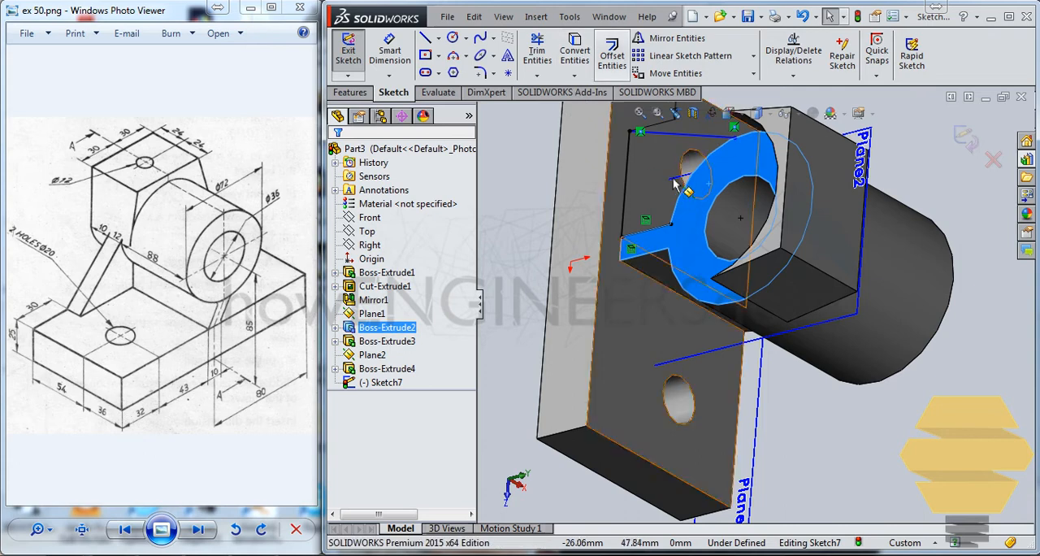
# Delete the sketch lines lying along the rib's side and the base plate's edge, keeping the slanted line.
pyautogui.click(654, 229)
pyautogui.press('Escape')
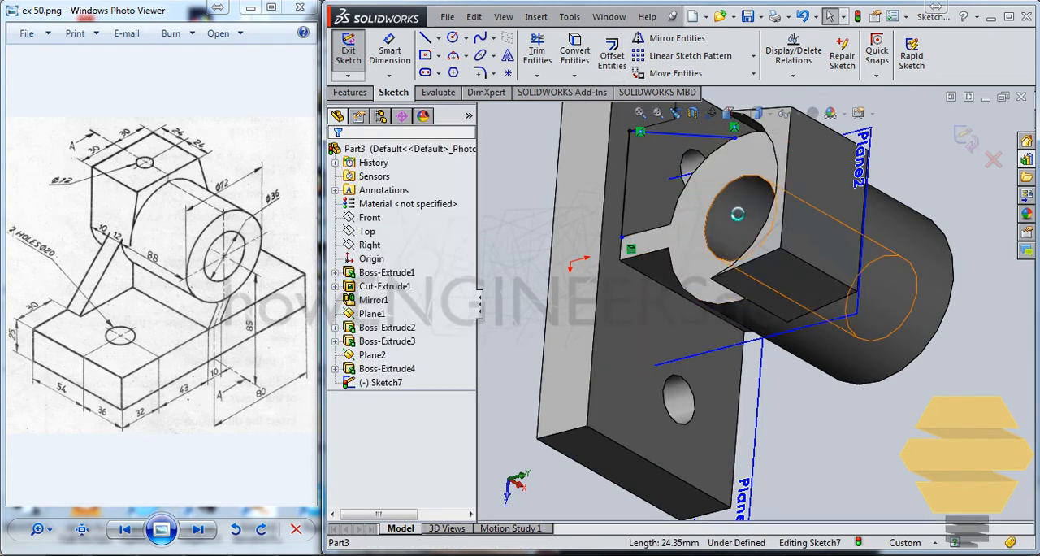
pyautogui.click(710, 198)
pyautogui.press('Escape')
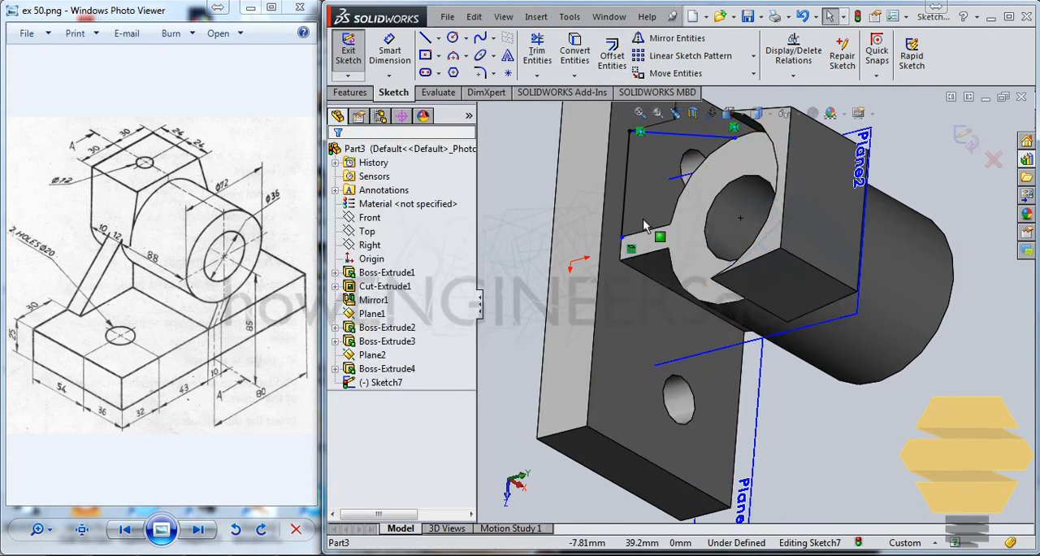
pyautogui.click(656, 239)
pyautogui.press('Escape')
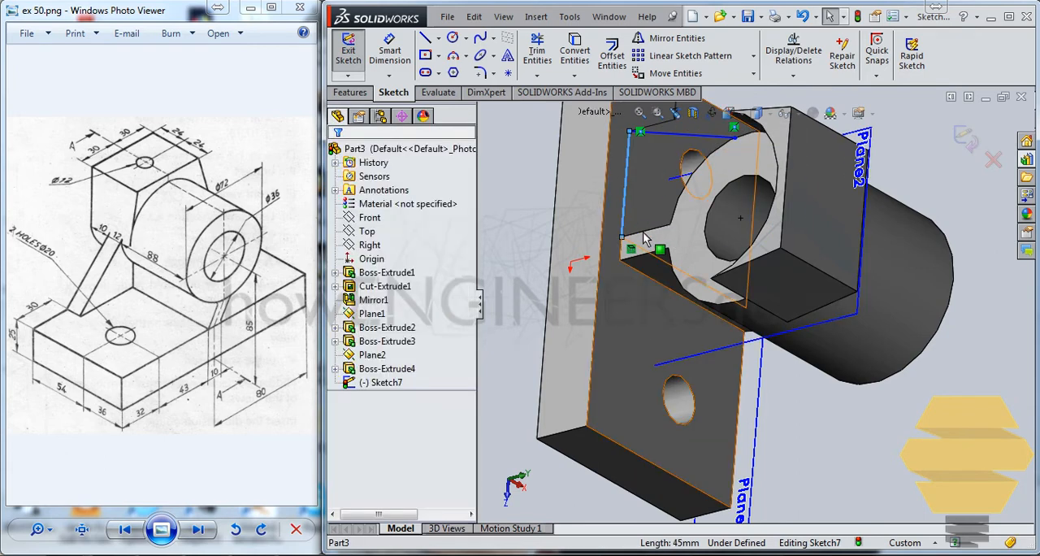
pyautogui.click(631, 206)
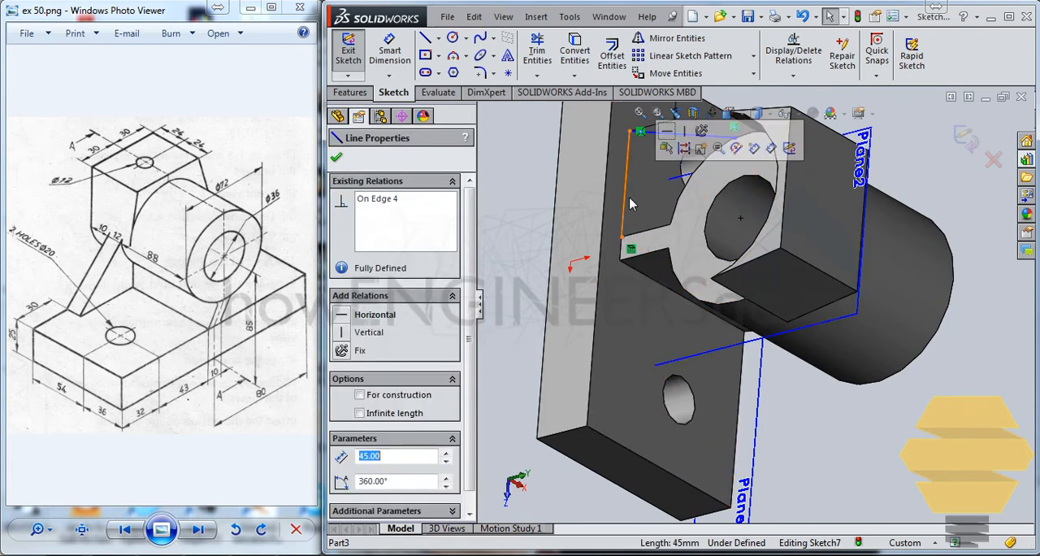
pyautogui.press('Escape')
# Convert the outline of the cylinder and rib end face into sketch entities.
pyautogui.click(687, 221)
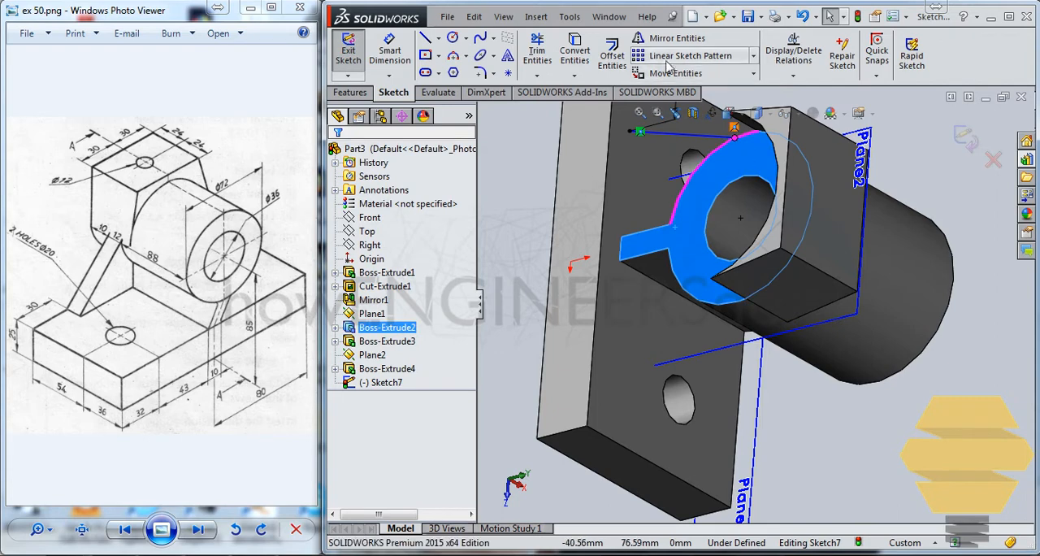
pyautogui.click(585, 54)
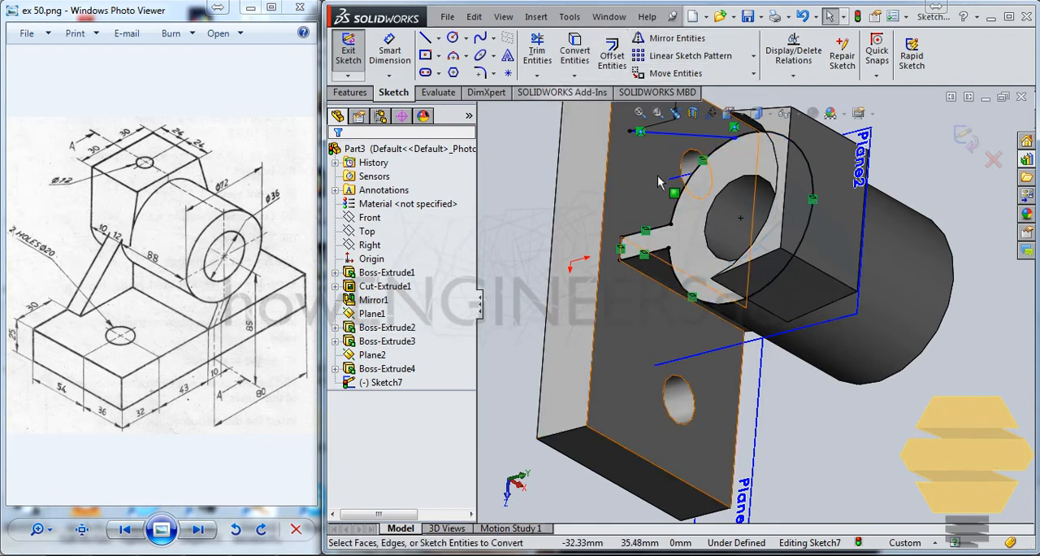
pyautogui.click(663, 226)
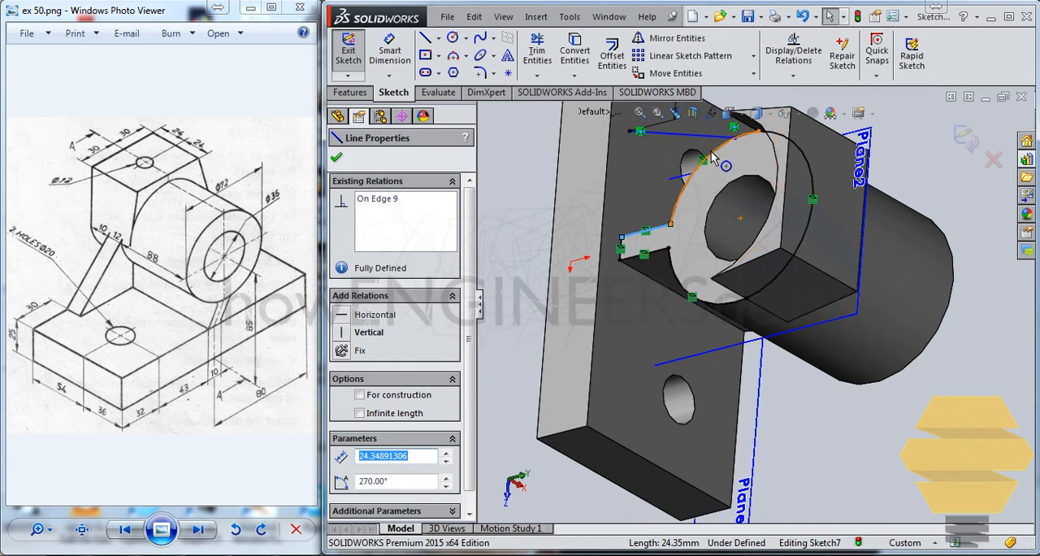
pyautogui.press('Escape')
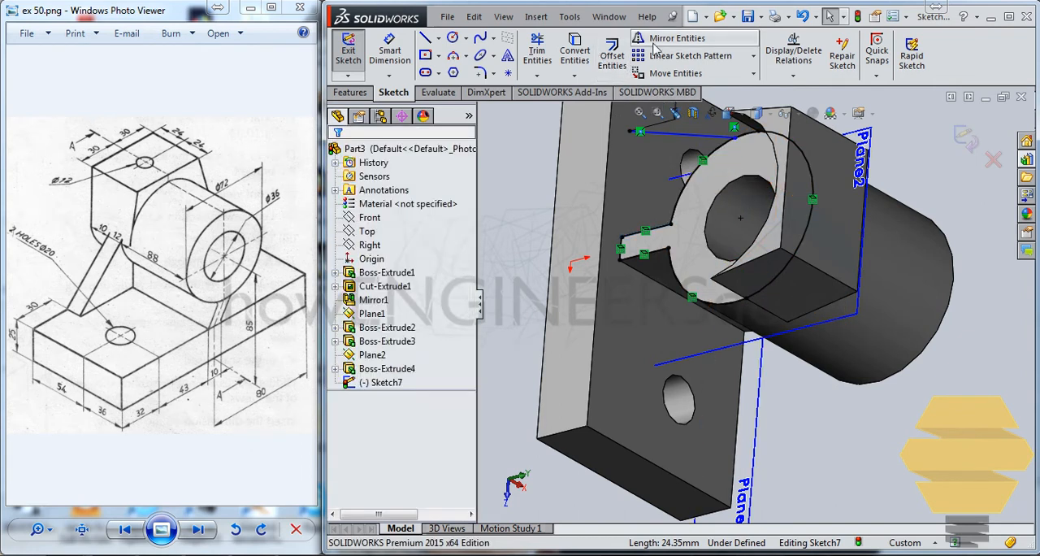
# Delete the converted line on the rib's side facing the slanted line.
pyautogui.click(543, 50)
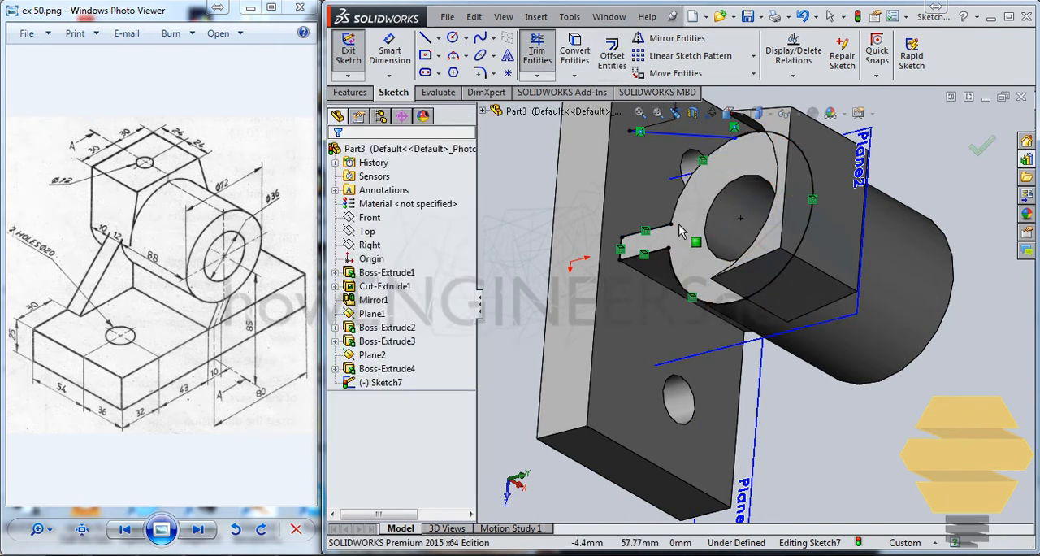
pyautogui.press('Escape')
pyautogui.click(654, 228)
pyautogui.press('Escape')
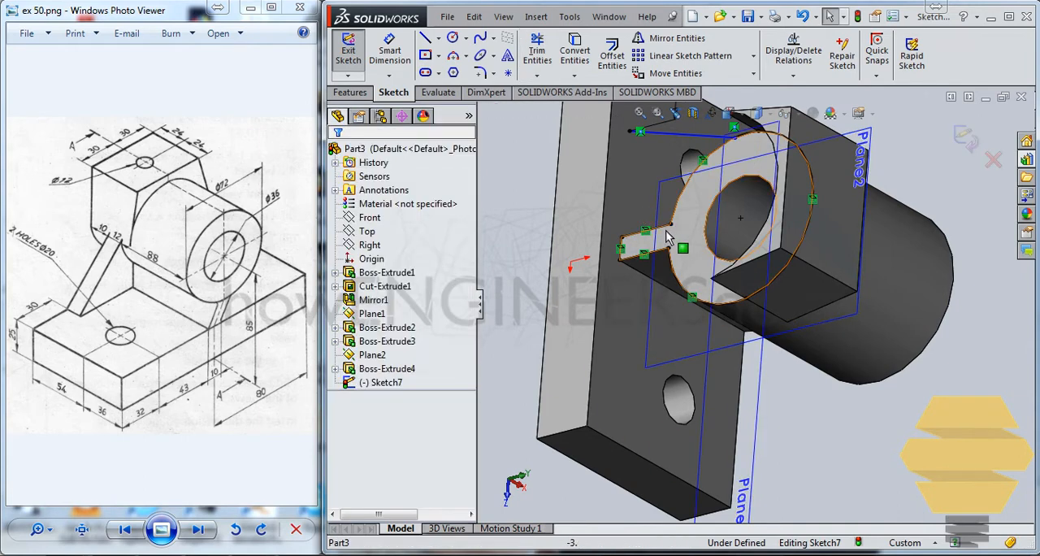
pyautogui.click(661, 227)
pyautogui.press('Delete')
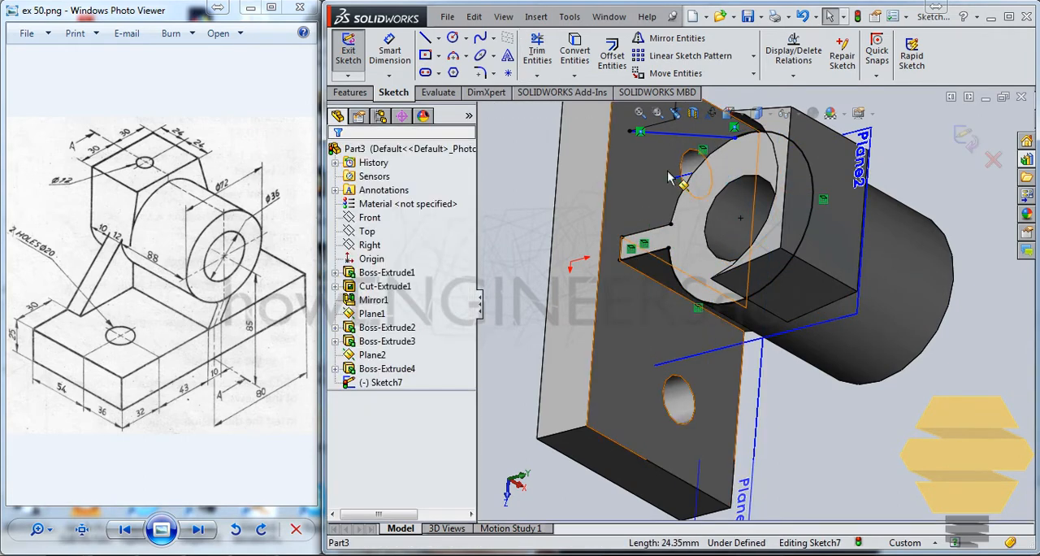
# Extend the converted line at the rib's foot along the base plate to the slanted line's lower endpoint.
pyautogui.click(639, 131)
pyautogui.press('Escape')
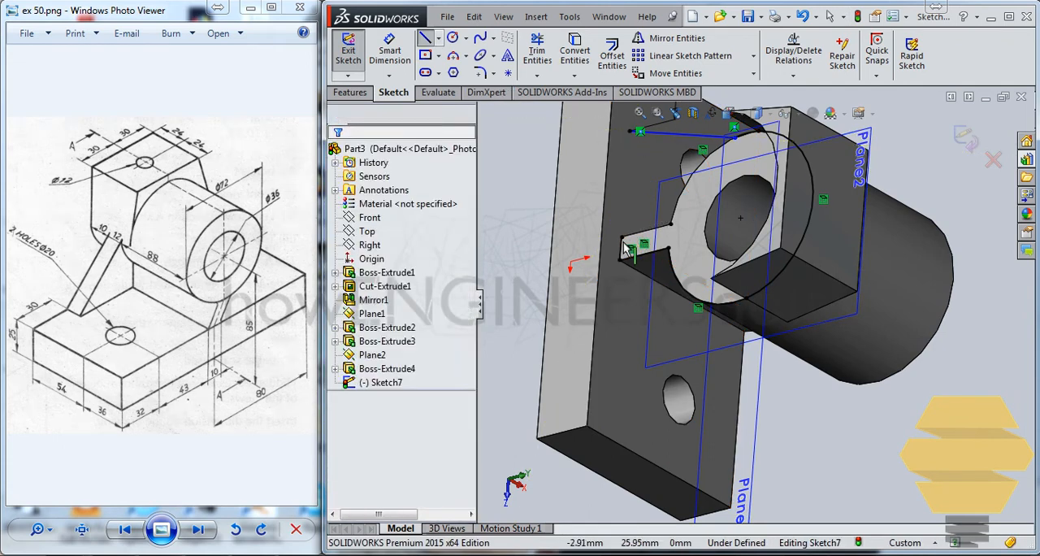
pyautogui.click(622, 244)
pyautogui.press('Escape')
pyautogui.click(538, 76)
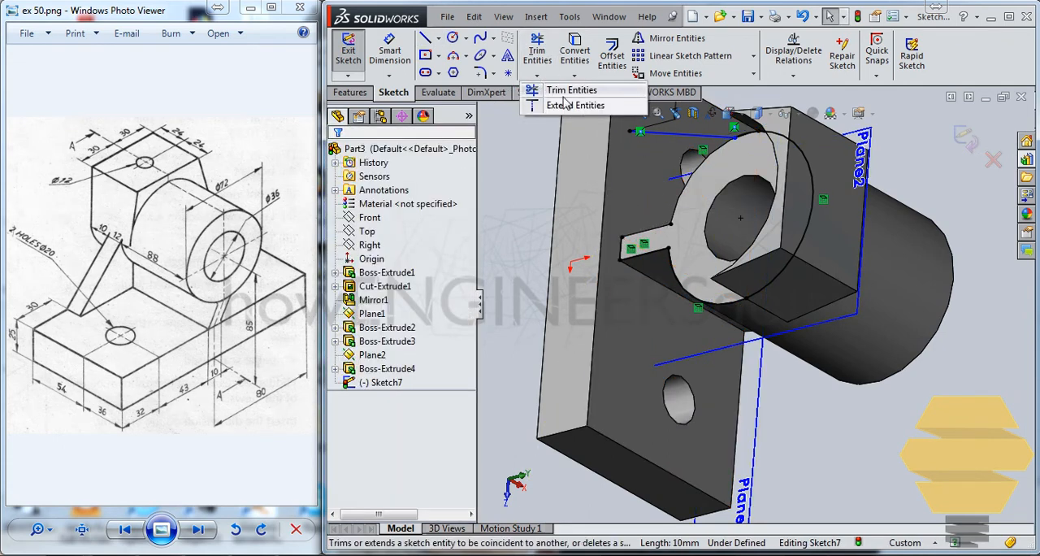
pyautogui.click(558, 94)
pyautogui.click(621, 250)
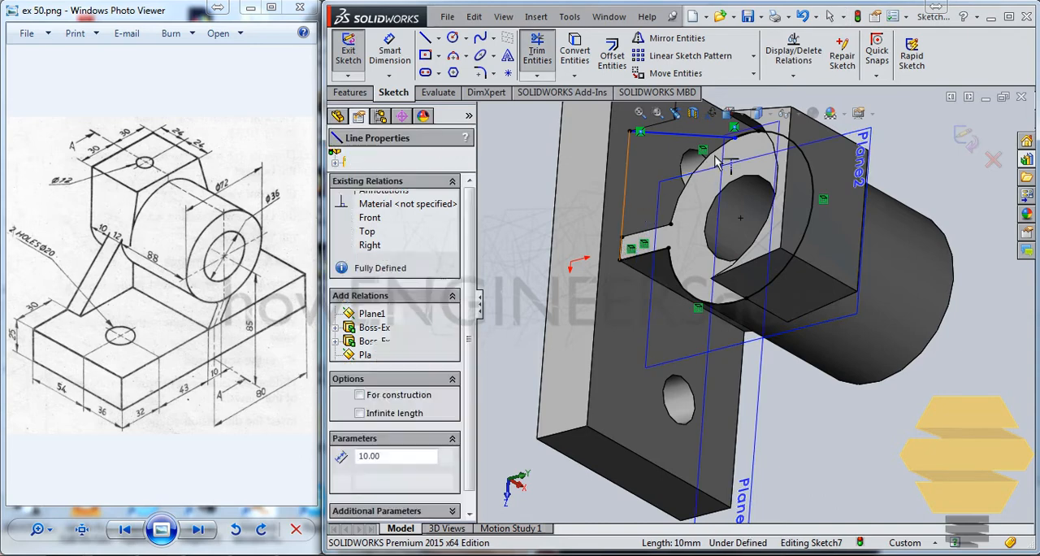
pyautogui.press('Escape')
# Examine the extended base line and the profile outline around the cylinder and rib, including in a straight side view.
pyautogui.moveTo(695, 180); pyautogui.dragTo(726, 180, button='middle')
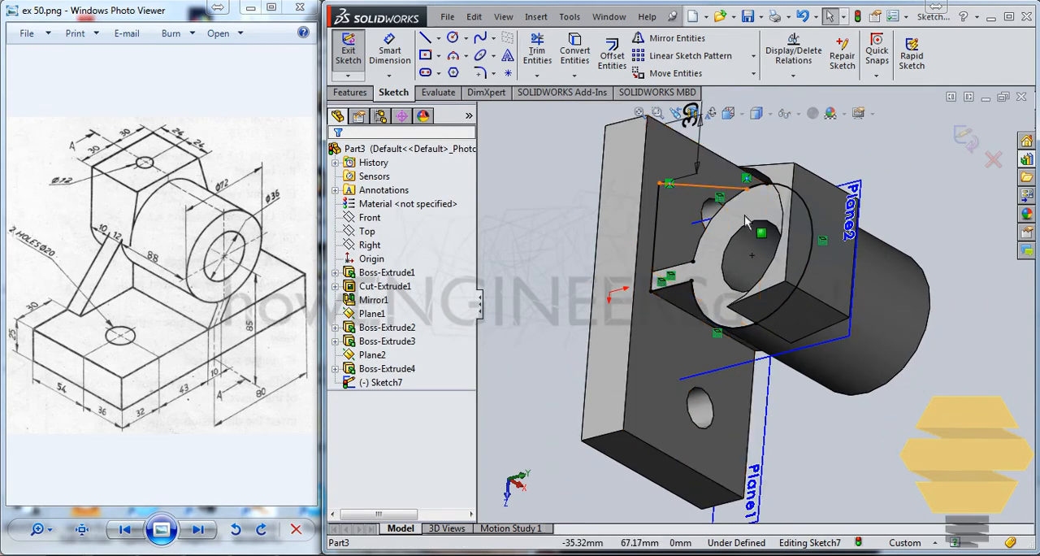
pyautogui.scroll(1, 718, 245)
pyautogui.scroll(-2, 738, 231)
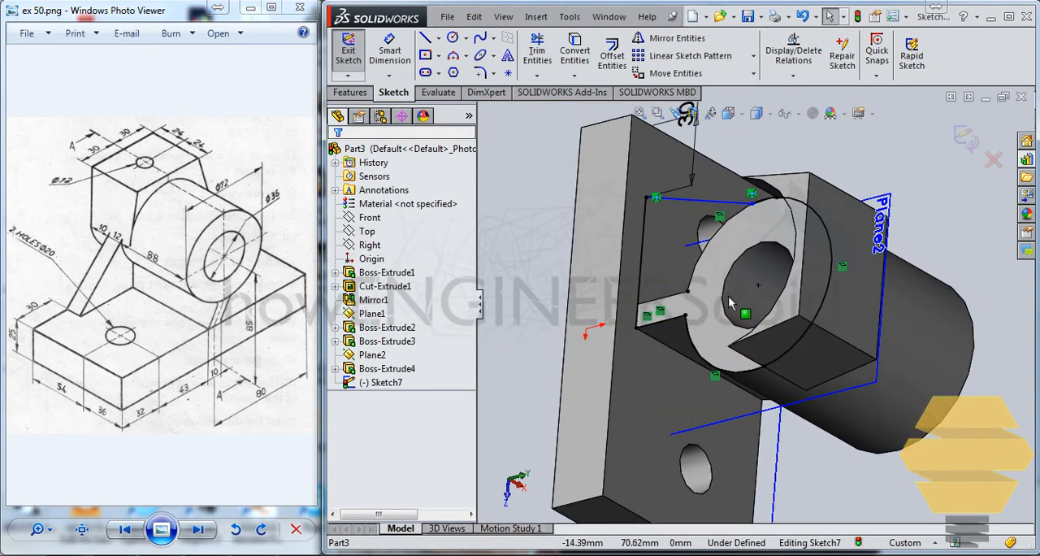
pyautogui.click(662, 337)
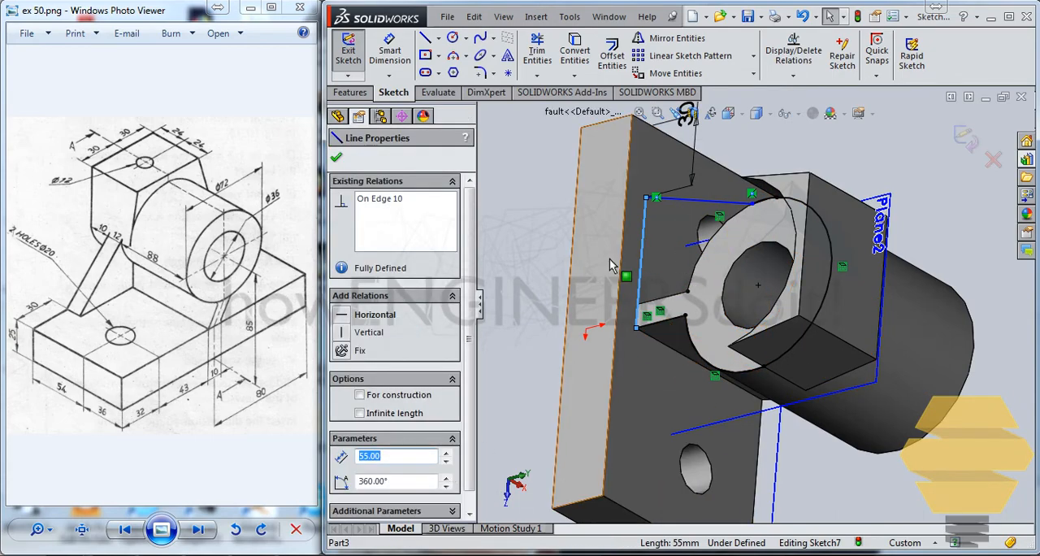
pyautogui.scroll(-3, 818, 372)
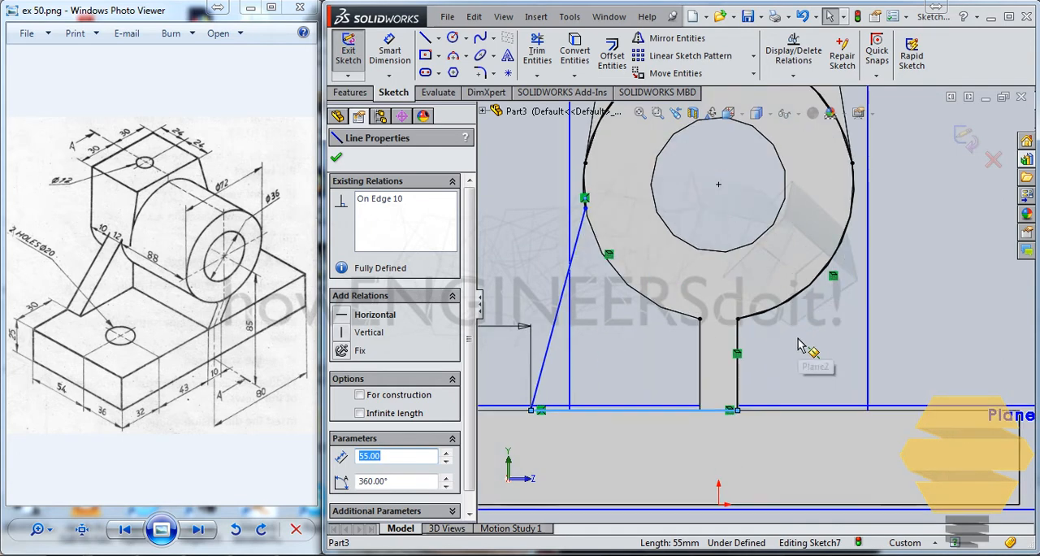
pyautogui.scroll(5, 756, 313)
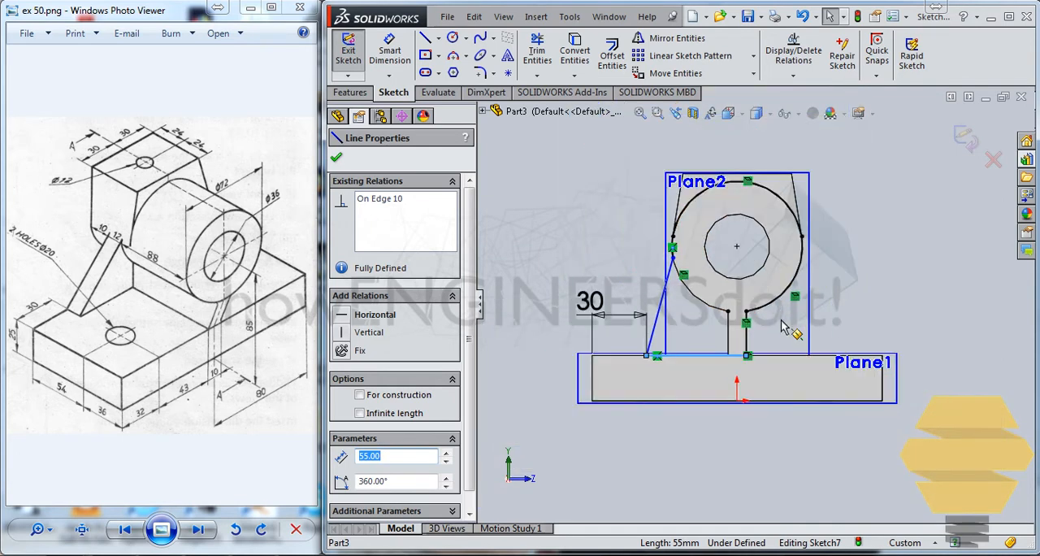
pyautogui.scroll(-2, 758, 329)
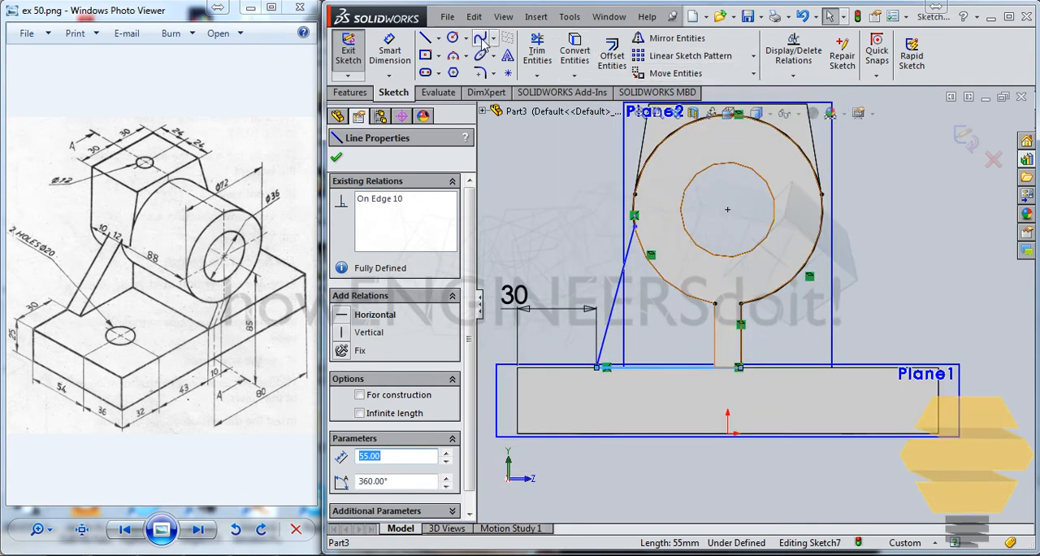
pyautogui.click(439, 39)
pyautogui.click(398, 72)
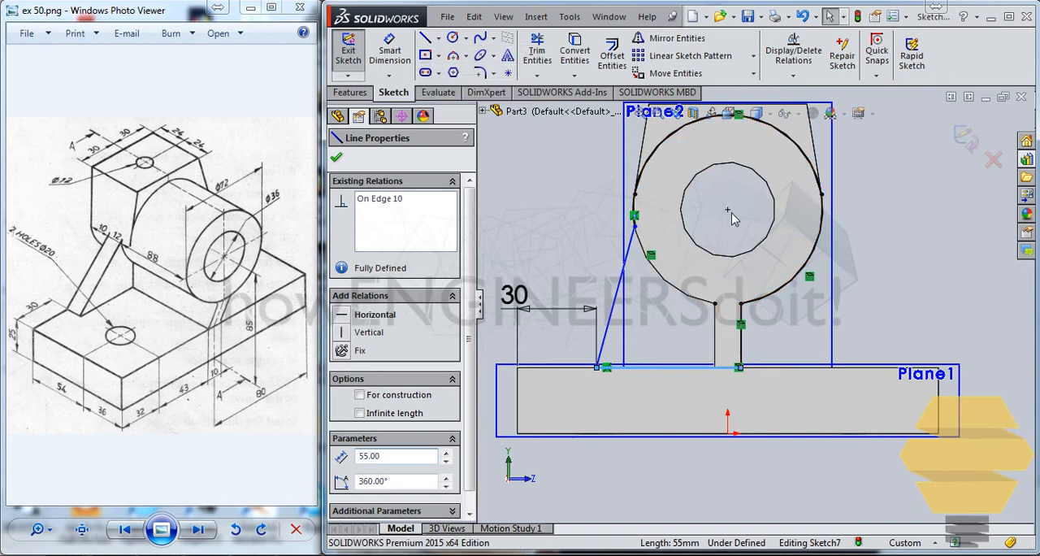
# Draw a vertical construction line from the cylinder bore's centre down to below the base plate.
pyautogui.click(728, 211)
pyautogui.click(727, 476)
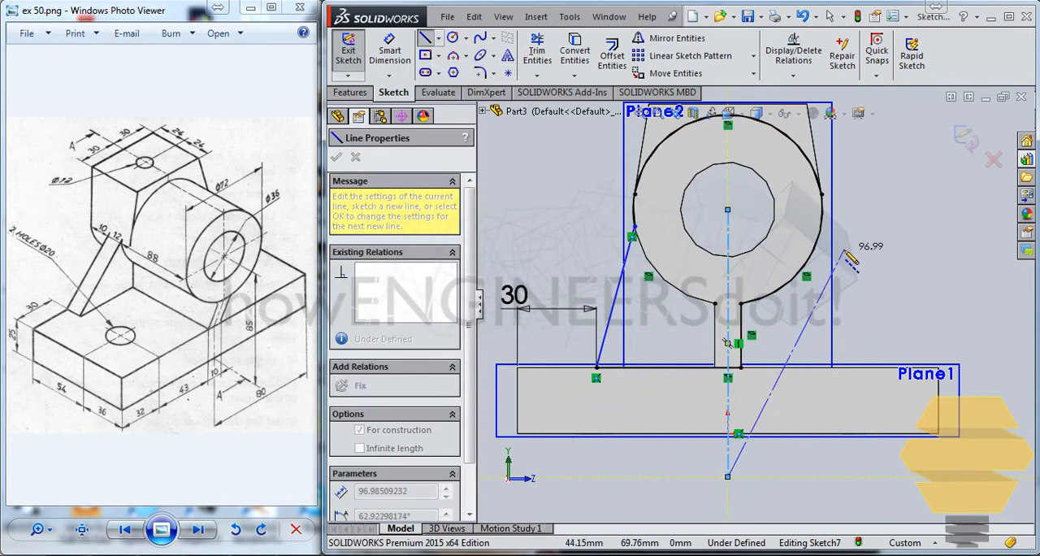
pyautogui.press('Escape')
pyautogui.press('Escape')
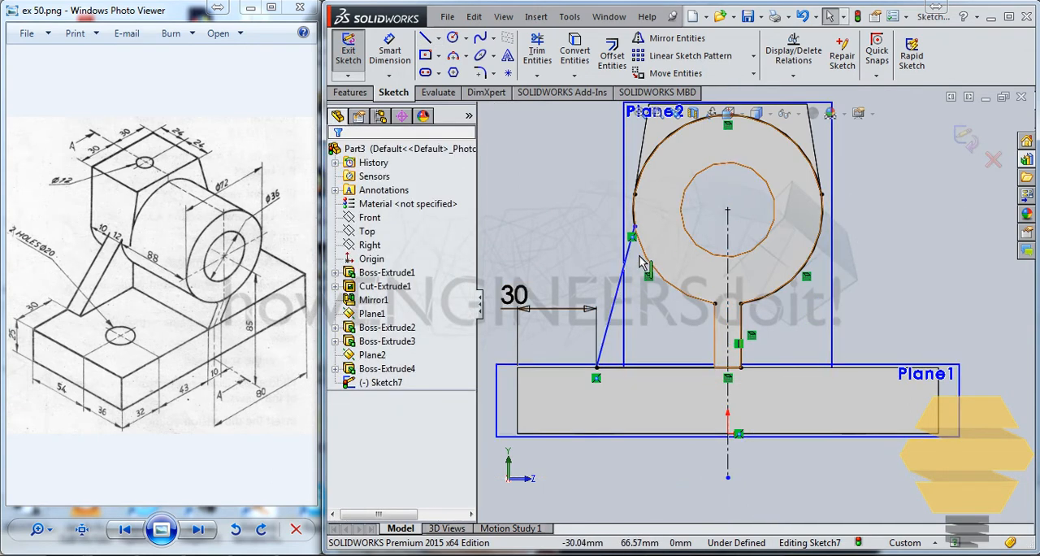
# Inspect the slanted line, the base line and the rib-side line of the profile and the corner where they meet.
pyautogui.click(618, 292)
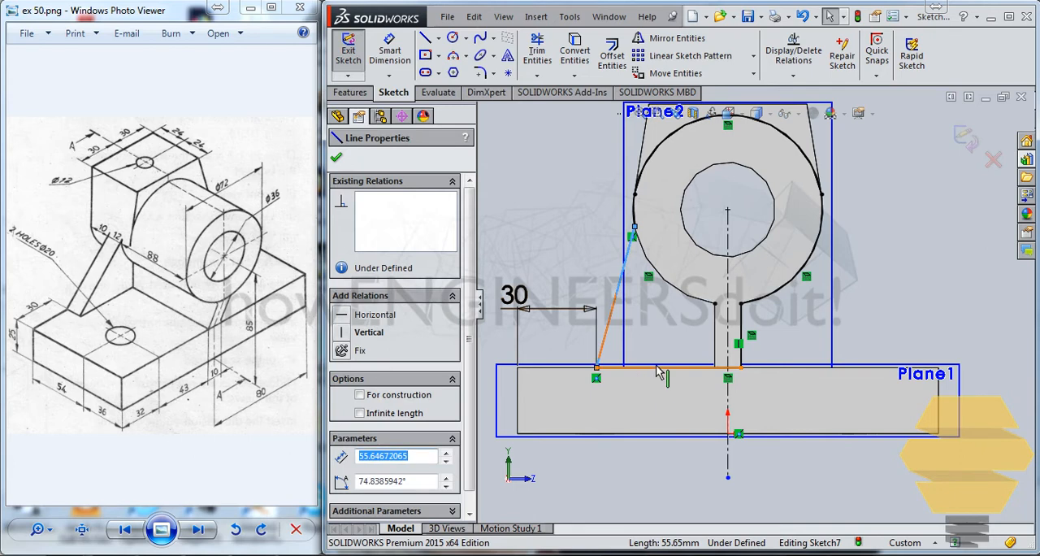
pyautogui.scroll(-3, 659, 372)
pyautogui.scroll(3, 673, 351)
pyautogui.press('Escape')
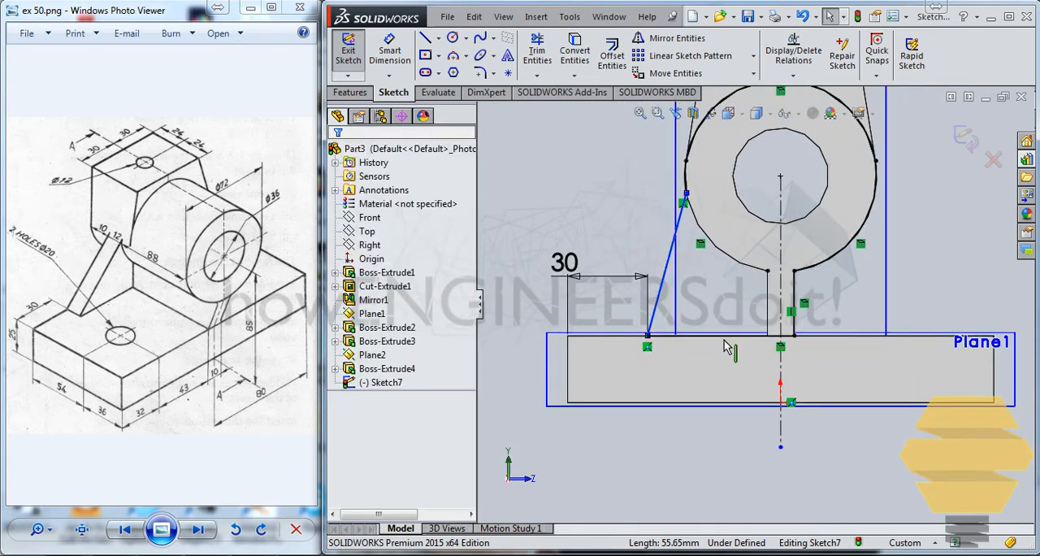
pyautogui.click(710, 340)
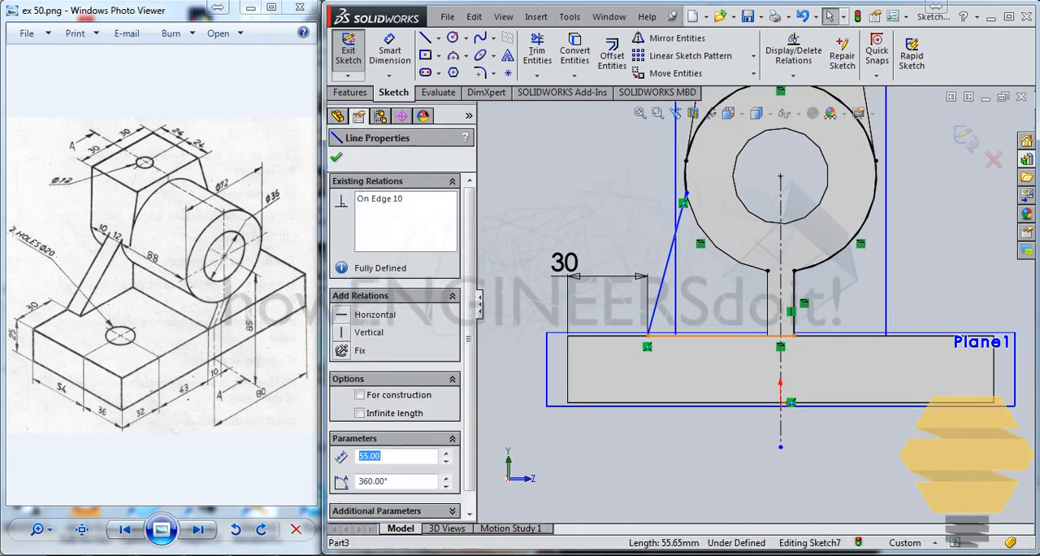
pyautogui.keyDown('ctrl'); pyautogui.click(666, 272); pyautogui.keyUp('ctrl')
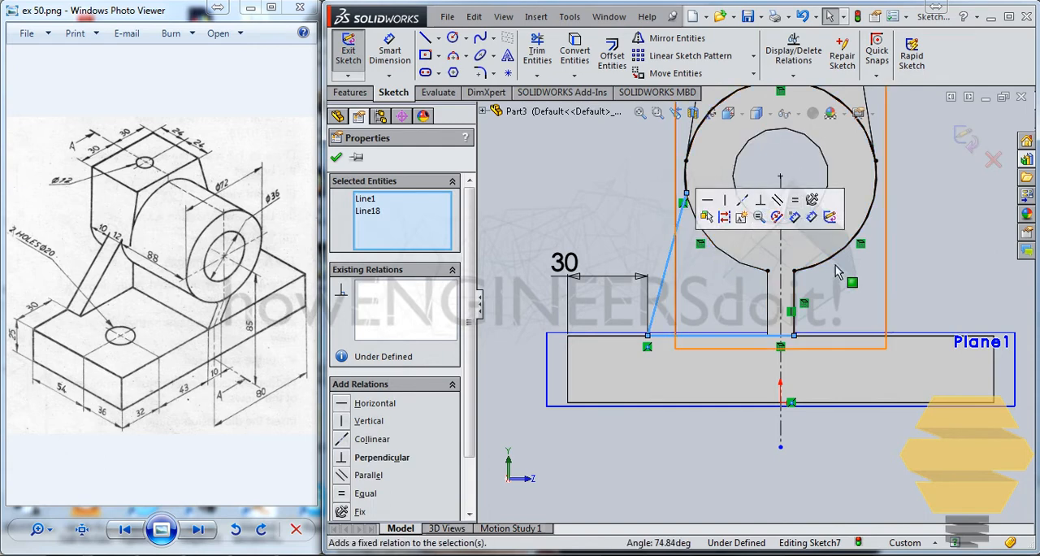
pyautogui.press('Escape')
pyautogui.scroll(-3, 723, 239)
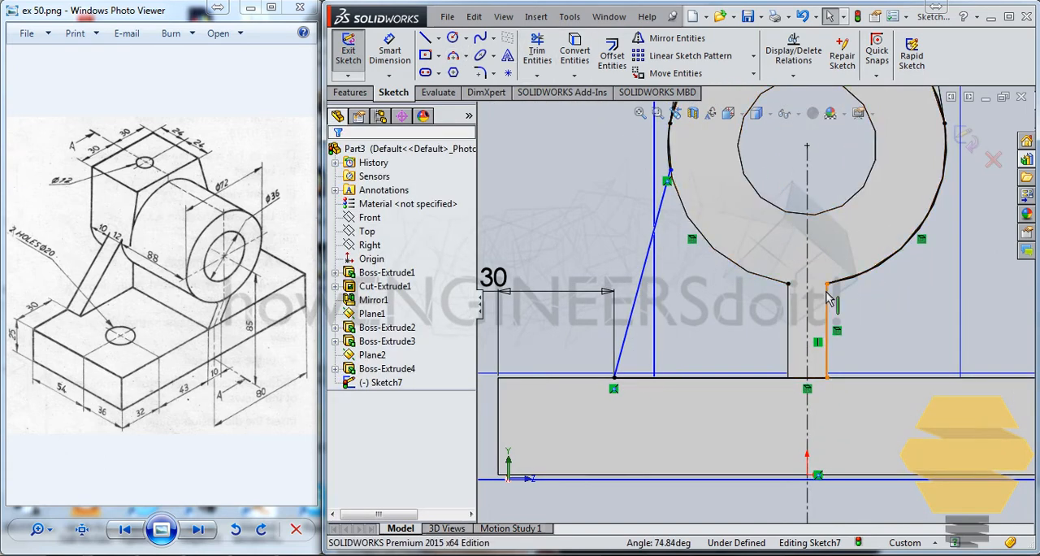
pyautogui.click(826, 321)
pyautogui.scroll(2, 863, 286)
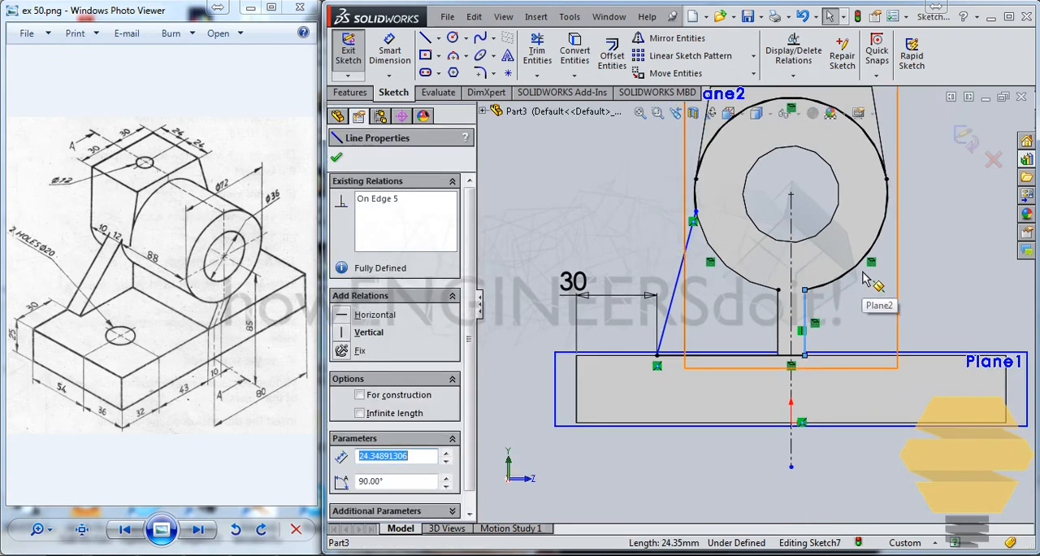
pyautogui.press('Escape')
pyautogui.click(688, 243)
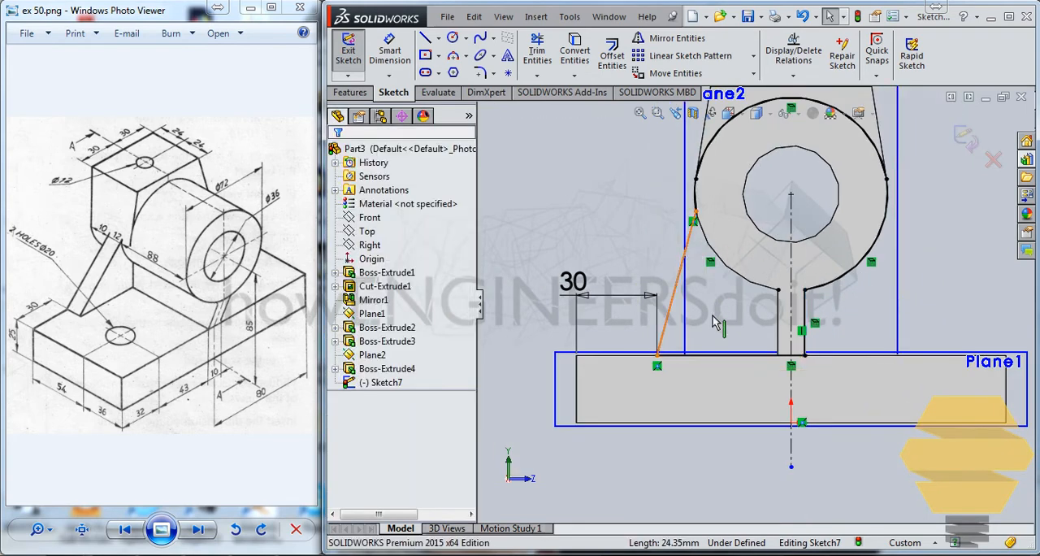
pyautogui.keyDown('ctrl'); pyautogui.click(719, 362); pyautogui.keyUp('ctrl')
pyautogui.press('Escape')
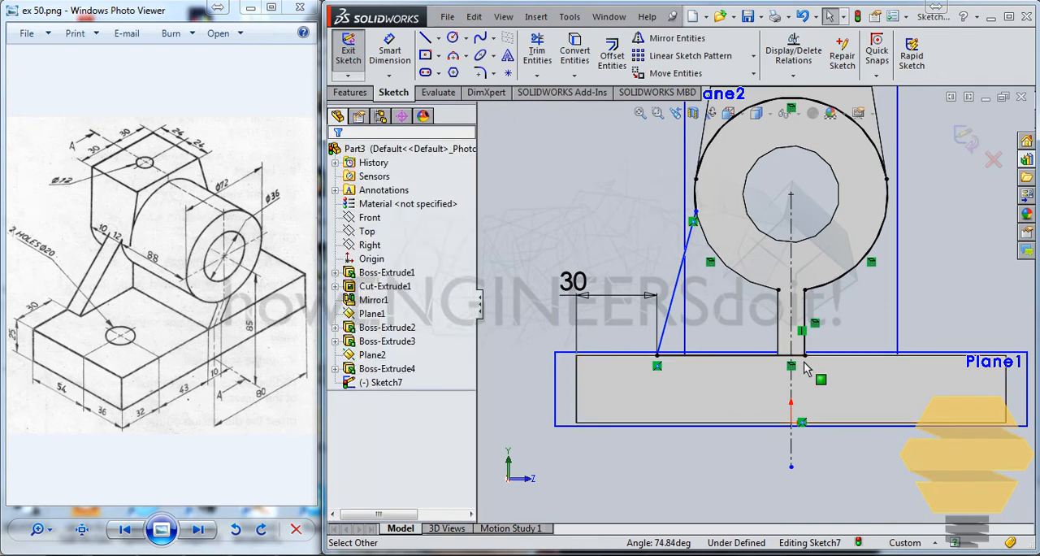
pyautogui.click(804, 357)
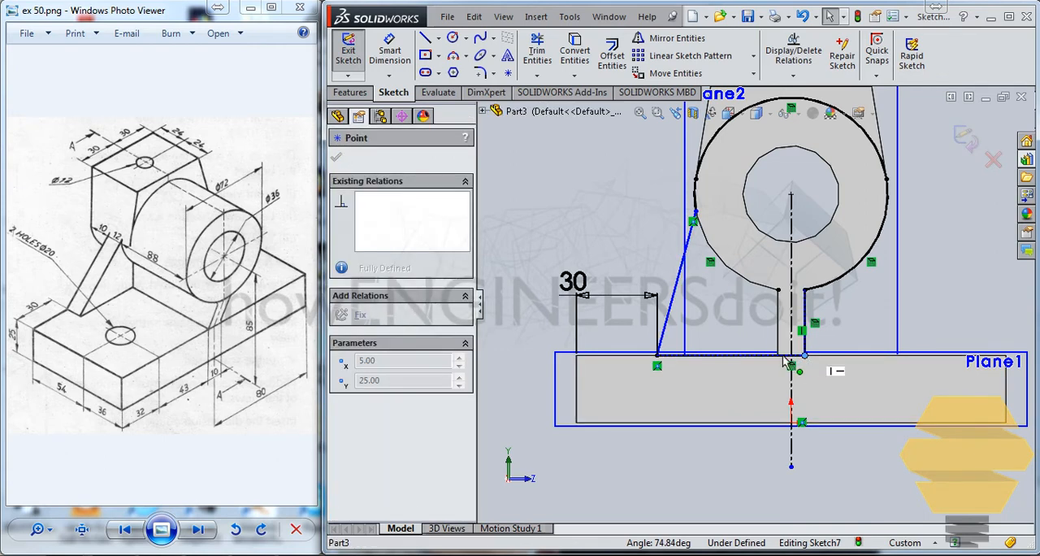
pyautogui.press('Escape')
pyautogui.scroll(-4, 810, 333)
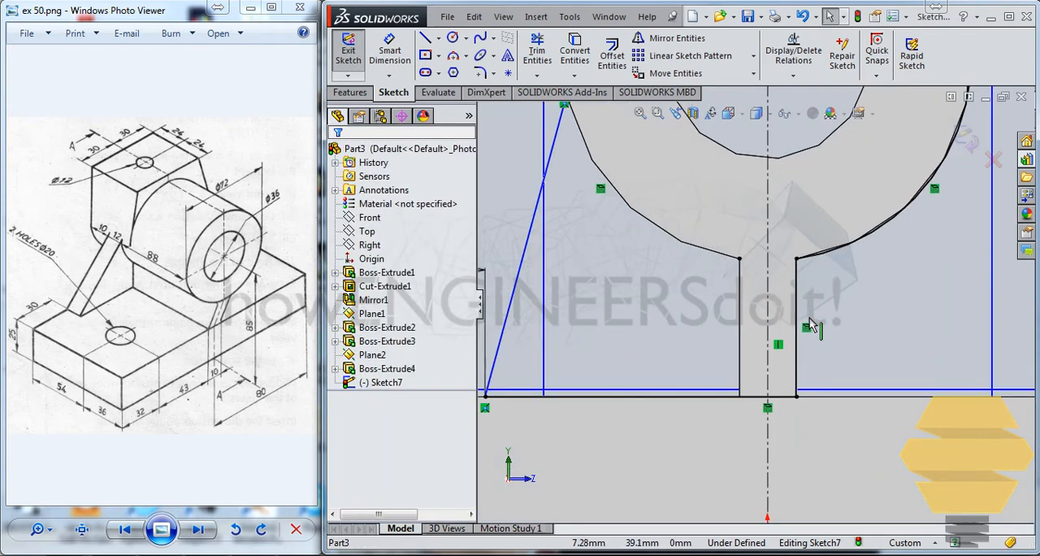
# Trim the profile's base line back to the vertical construction line.
pyautogui.click(537, 62)
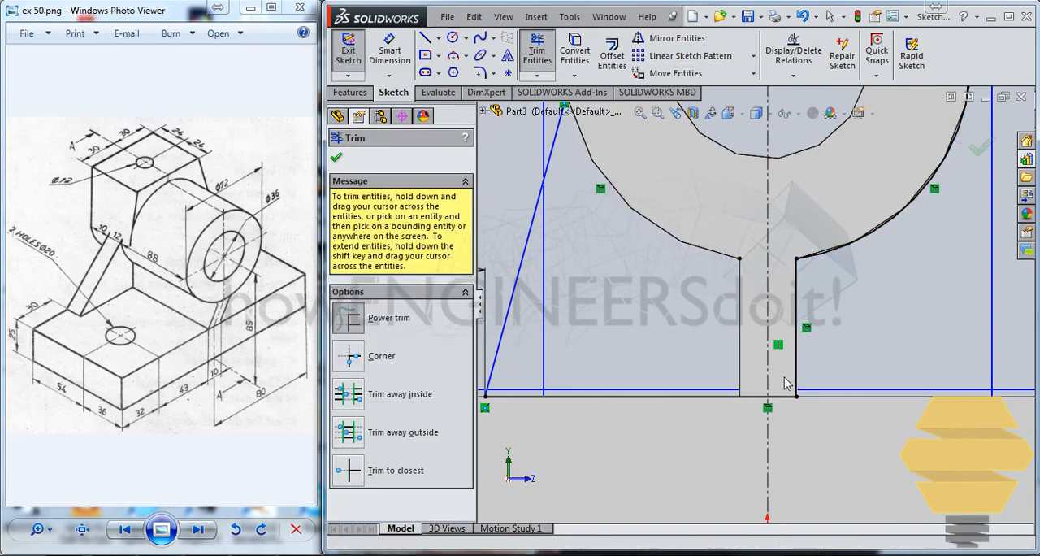
pyautogui.scroll(1, 744, 306)
pyautogui.press('Escape')
pyautogui.scroll(2, 744, 306)
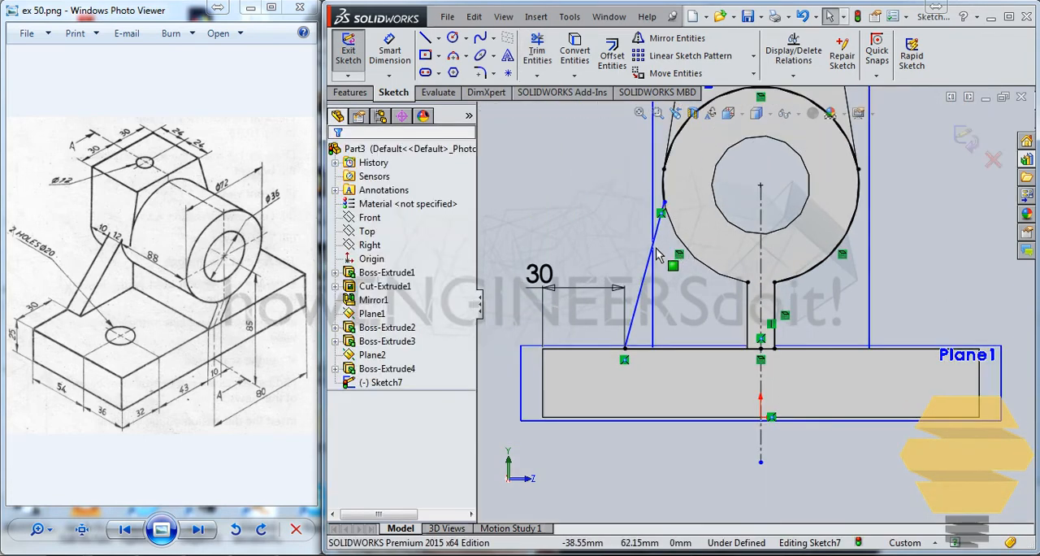
# Mirror the slanted line and the base line about the vertical construction line.
pyautogui.click(663, 254)
pyautogui.keyDown('ctrl'); pyautogui.click(707, 350); pyautogui.keyUp('ctrl')
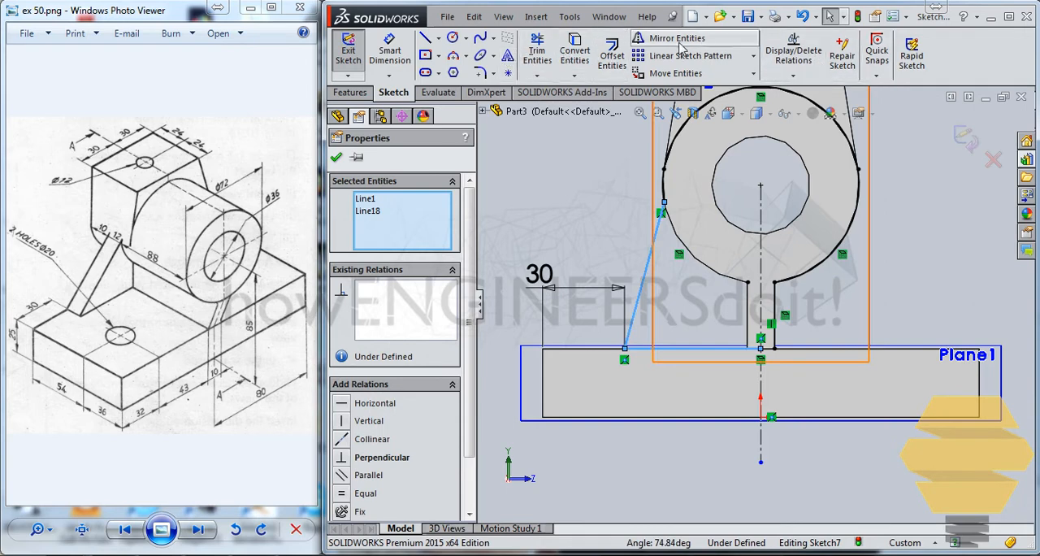
pyautogui.click(792, 235)
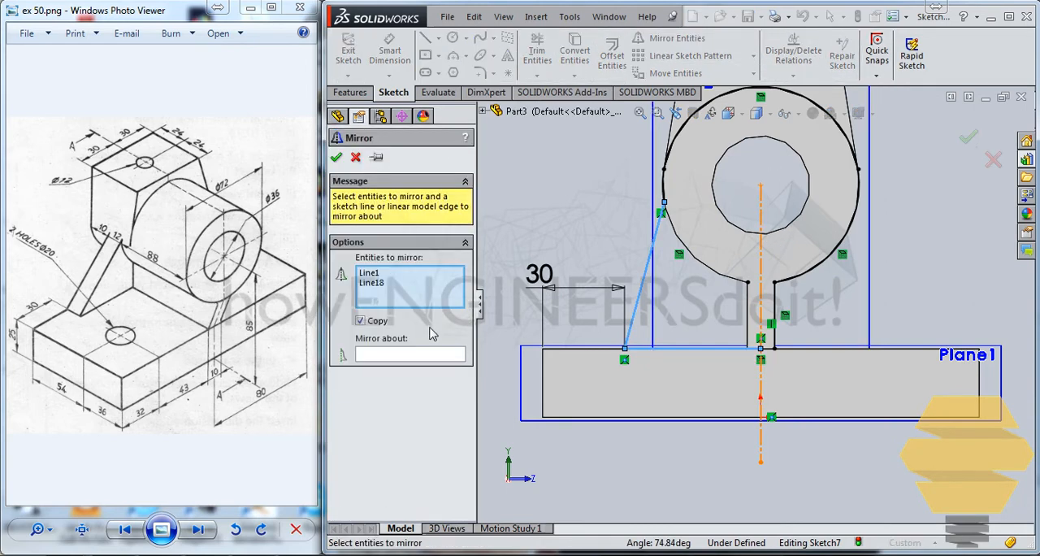
pyautogui.click(424, 355)
pyautogui.click(762, 248)
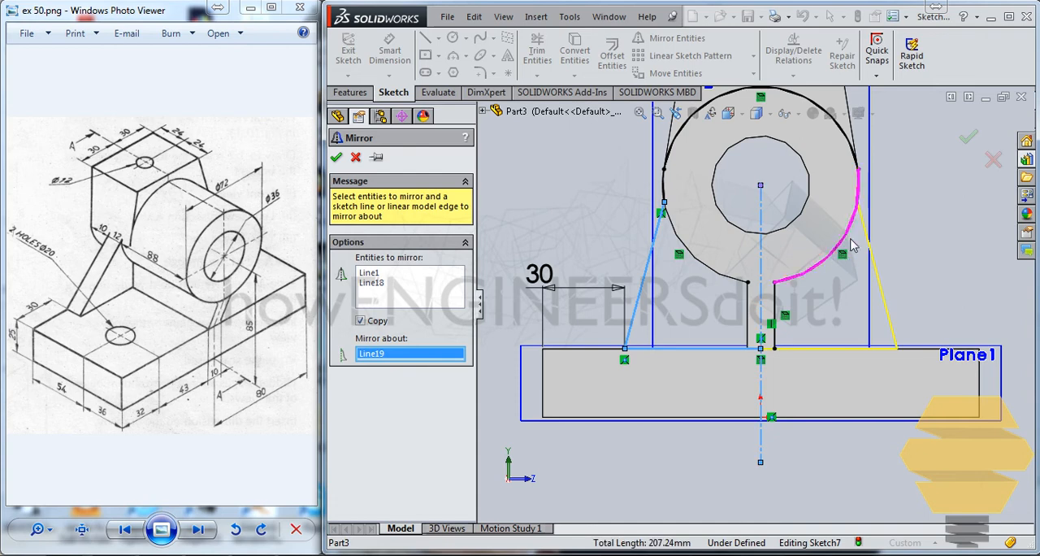
pyautogui.click(967, 138)
# Trim away the rib's side line and the cylinder arc between the rib and the mirrored slanted line.
pyautogui.scroll(-2, 848, 250)
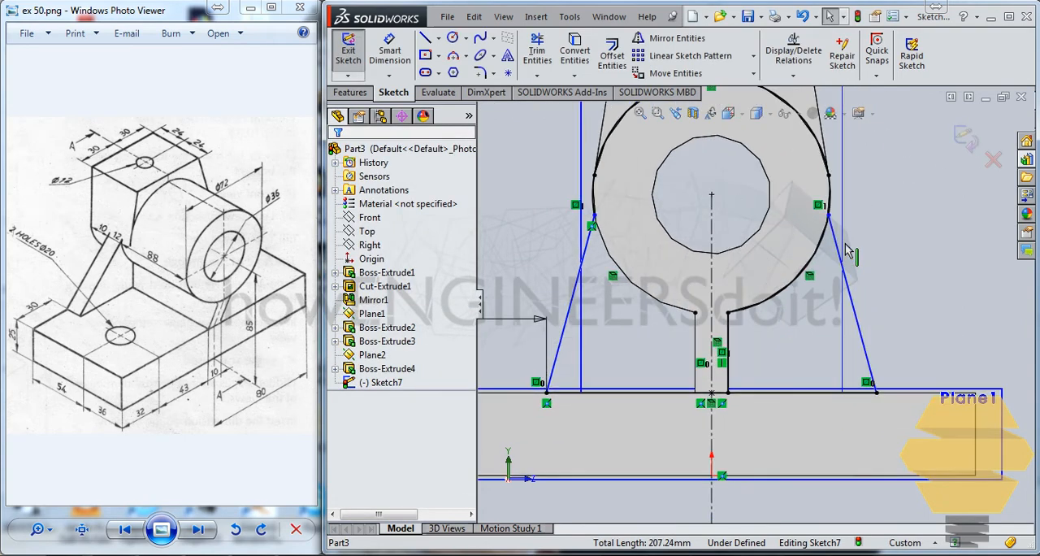
pyautogui.click(537, 53)
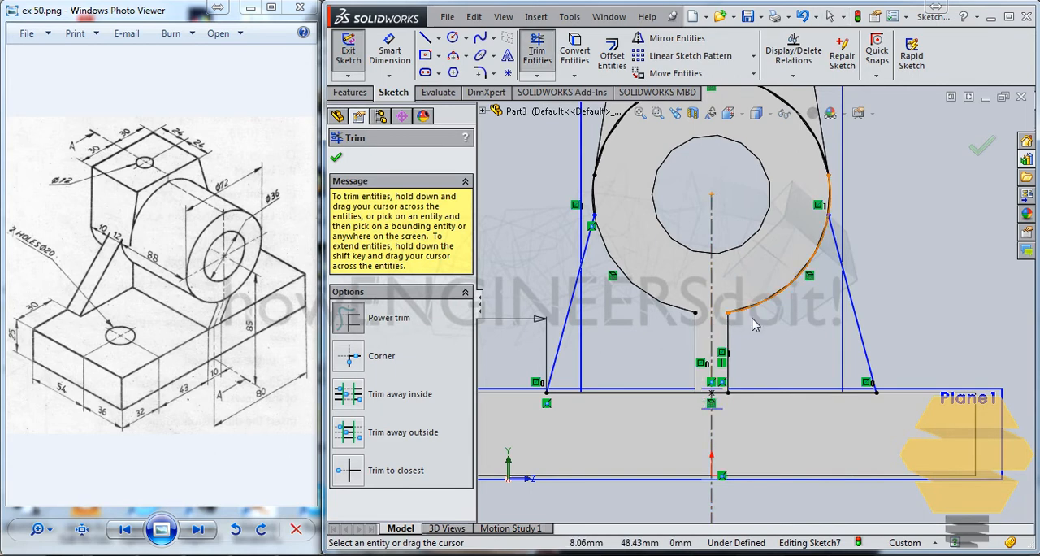
pyautogui.press('Escape')
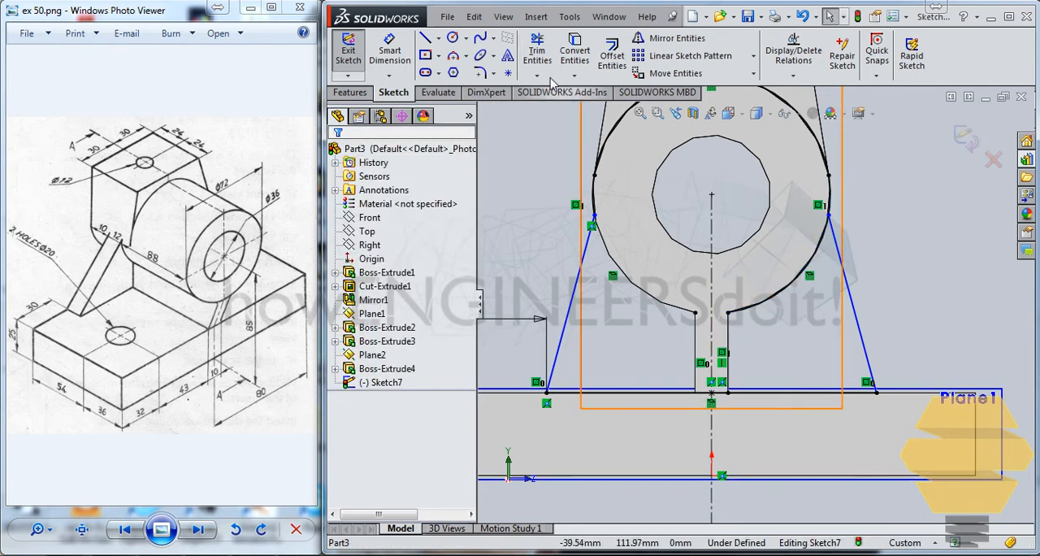
pyautogui.click(536, 54)
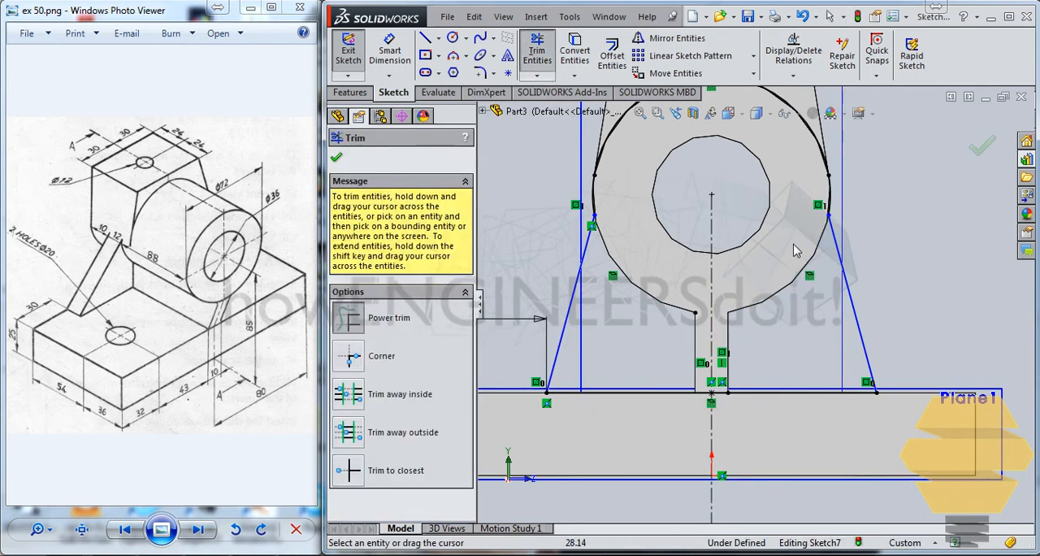
pyautogui.scroll(2, 754, 253)
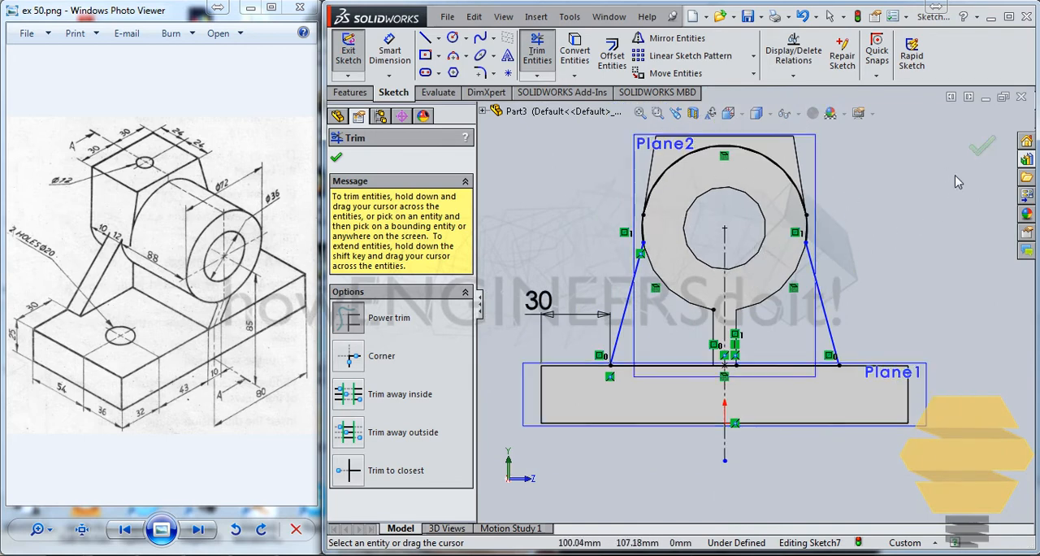
pyautogui.click(982, 146)
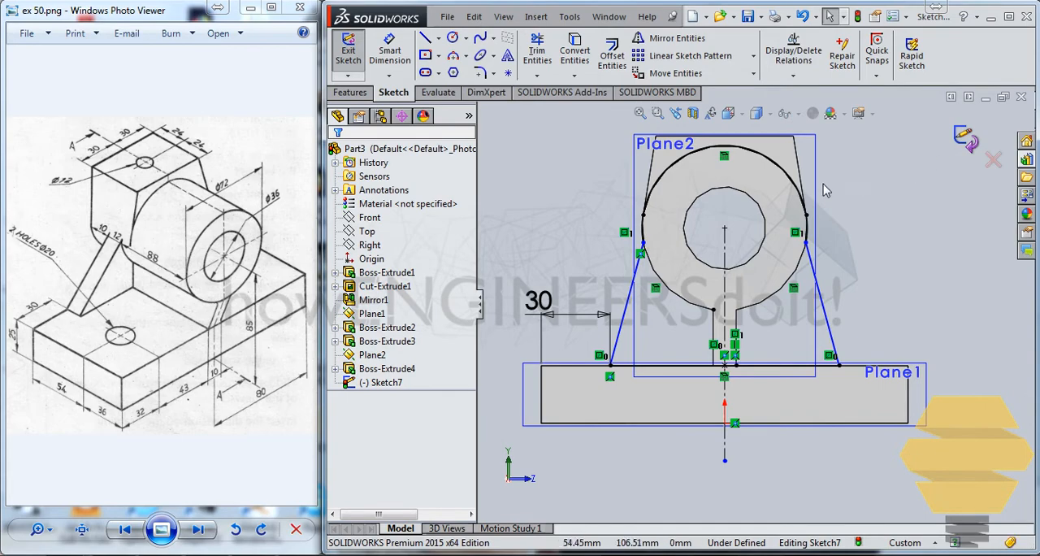
pyautogui.moveTo(823, 213)
pyautogui.mouseDown(button='middle')
pyautogui.moveTo(784, 267)
pyautogui.moveTo(709, 254)
pyautogui.mouseUp(button='middle')
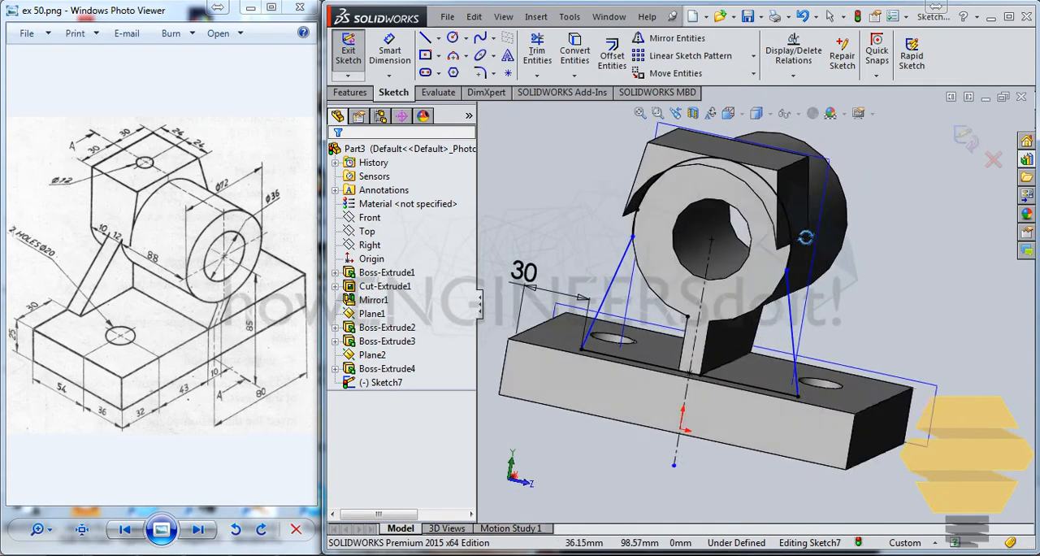
pyautogui.click(614, 273)
pyautogui.press('Escape')
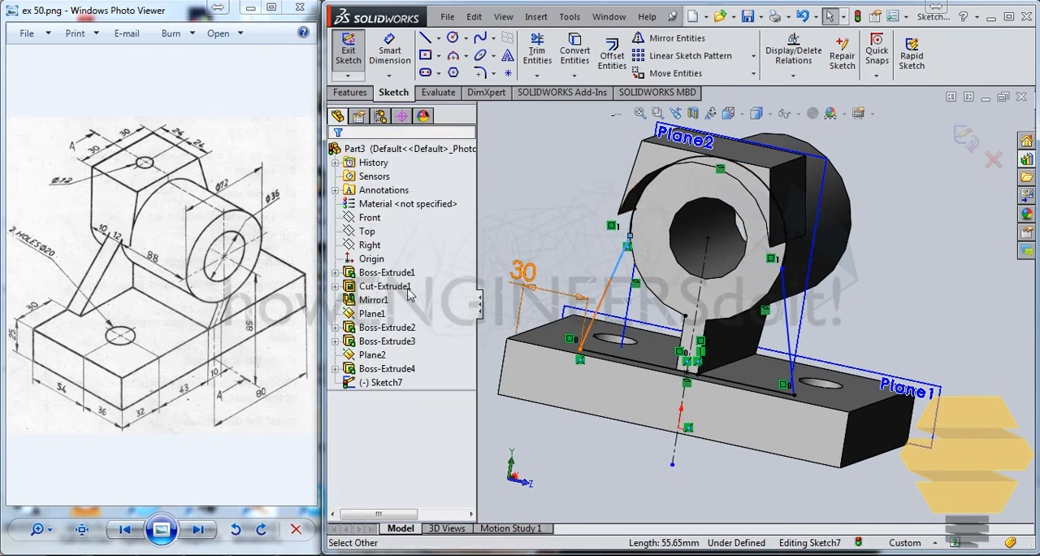
pyautogui.rightClick(391, 385)
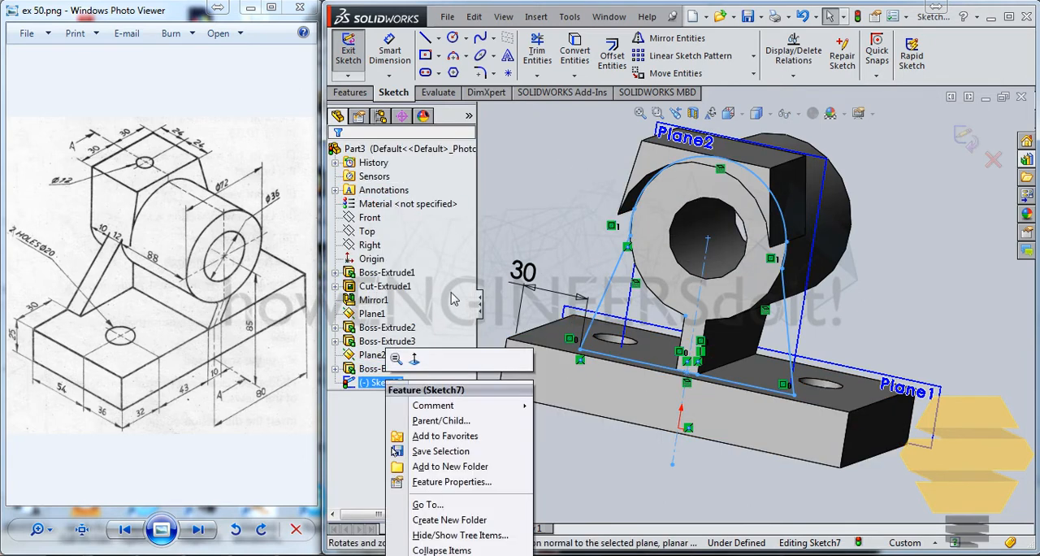
pyautogui.click(519, 236)
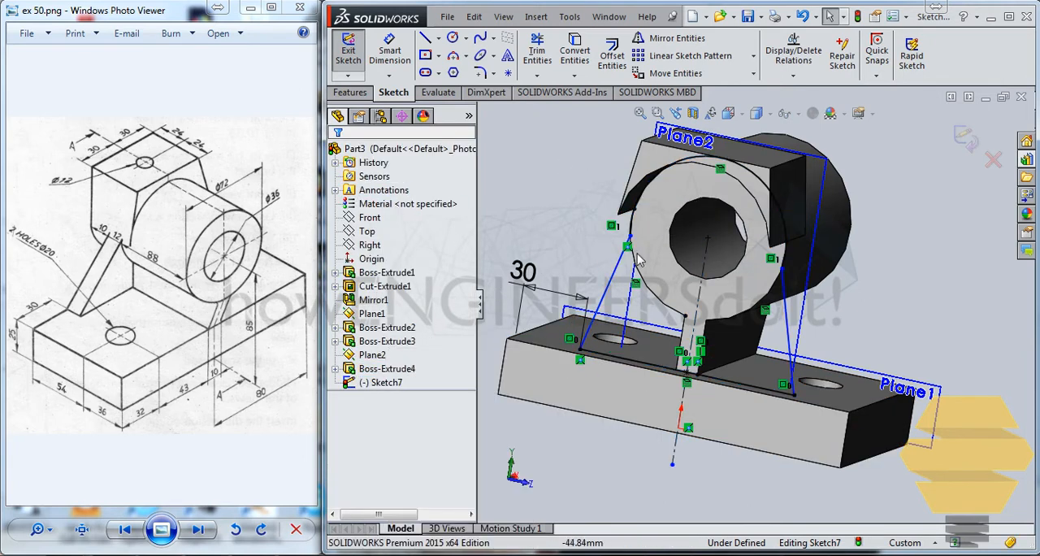
# Convert the cylinder bore's 36 mm circular edge into the profile sketch and exit the sketch.
pyautogui.moveTo(605, 228); pyautogui.dragTo(715, 238, button='middle')
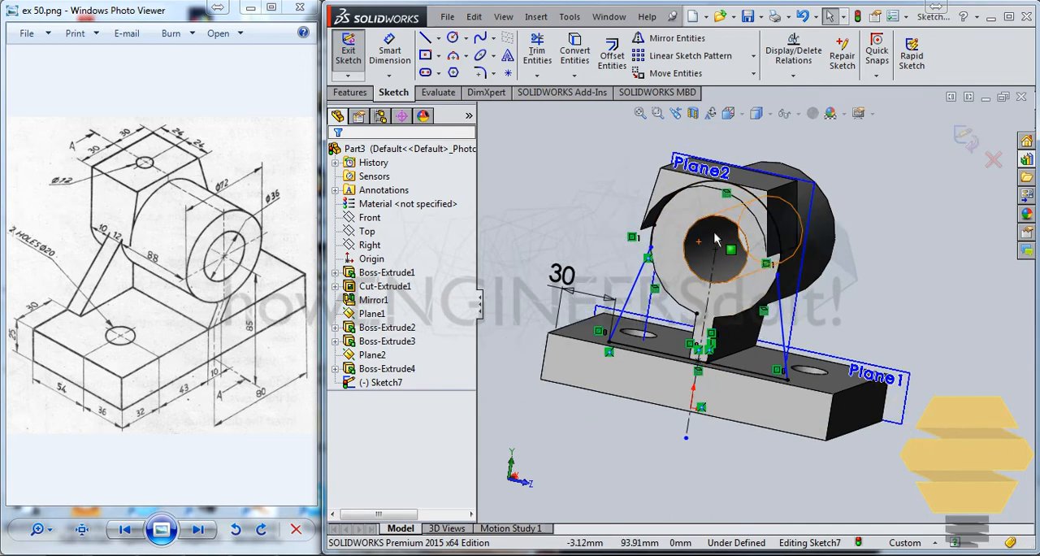
pyautogui.click(693, 234)
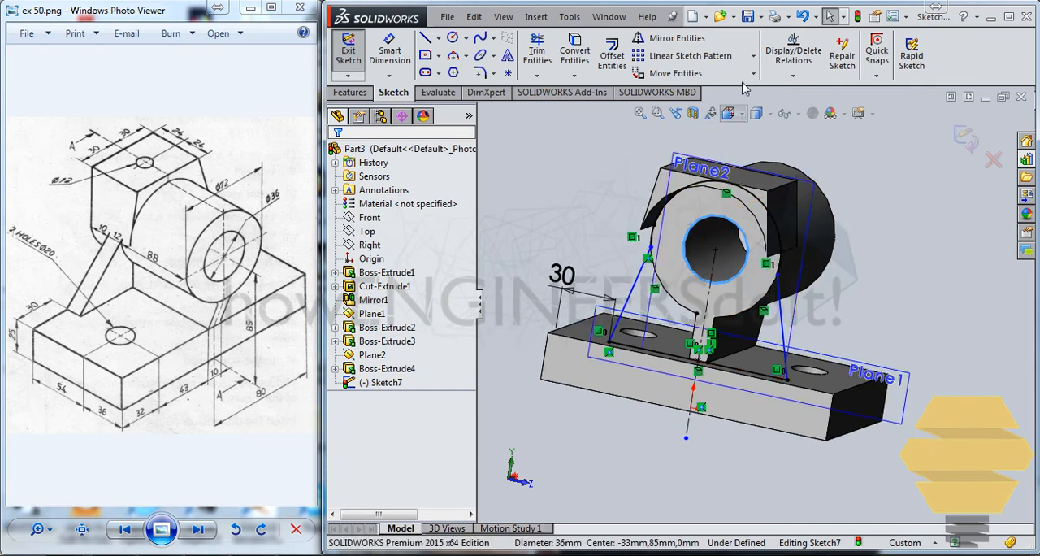
pyautogui.click(574, 51)
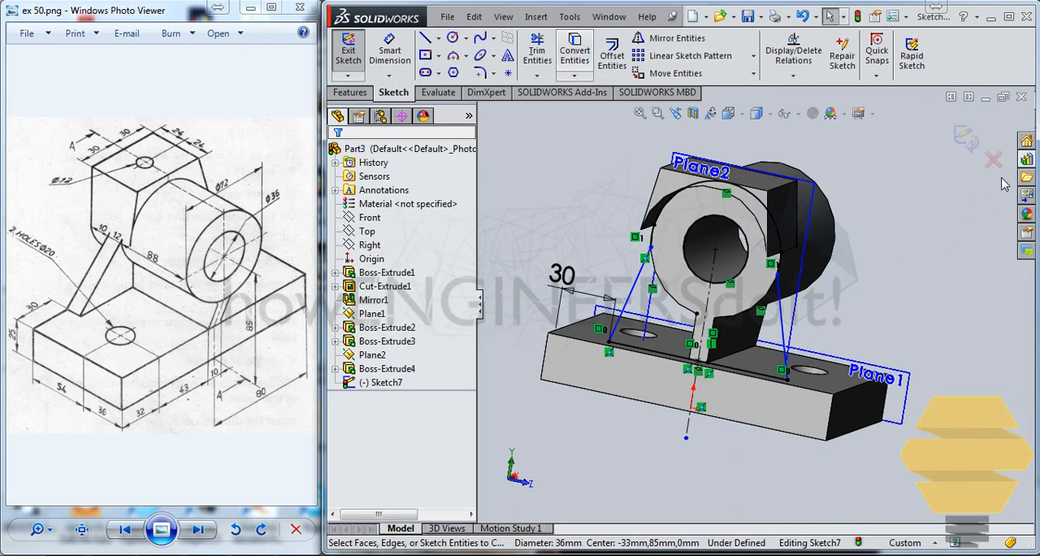
pyautogui.click(967, 140)
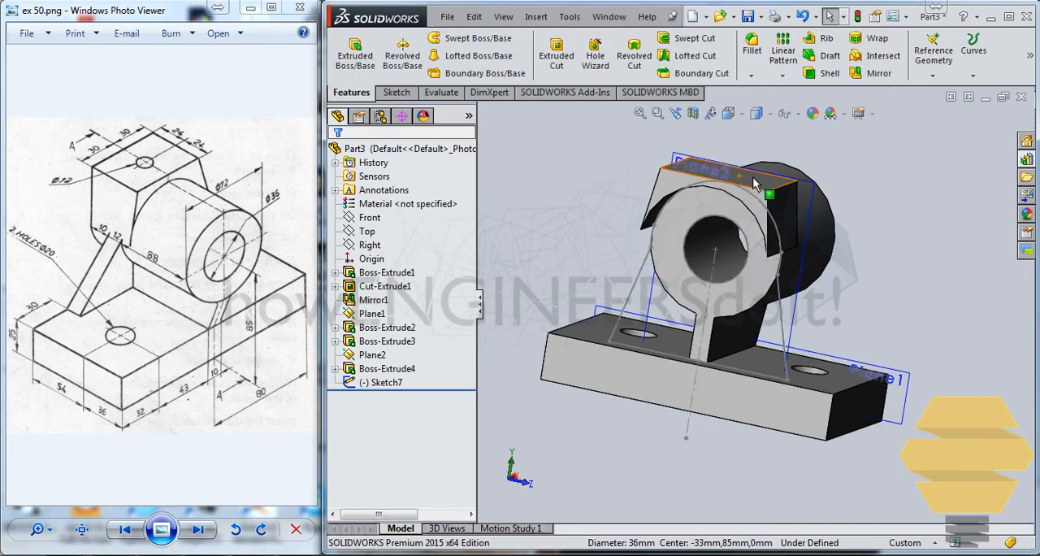
pyautogui.moveTo(818, 236); pyautogui.dragTo(798, 259, button='middle')
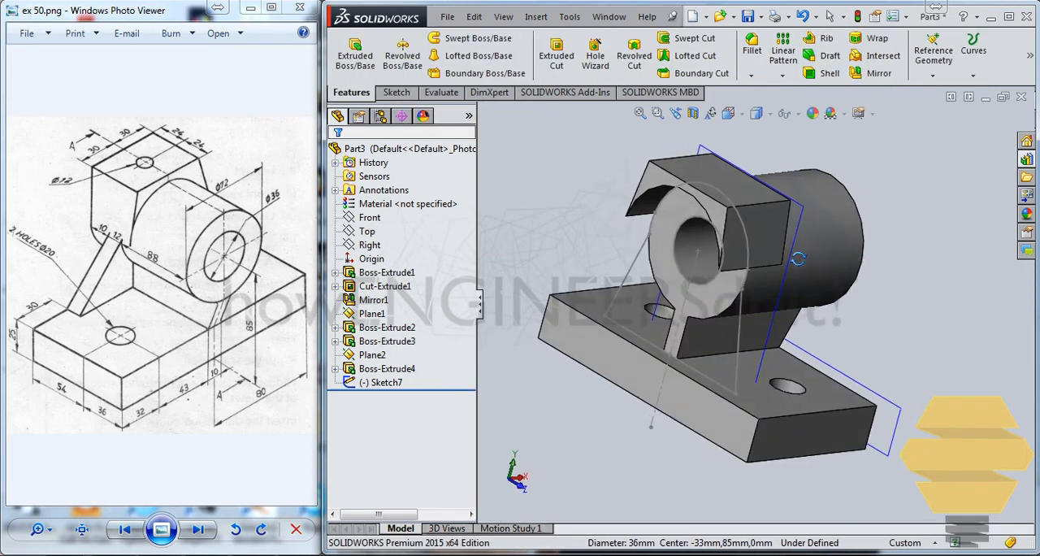
pyautogui.click(356, 51)
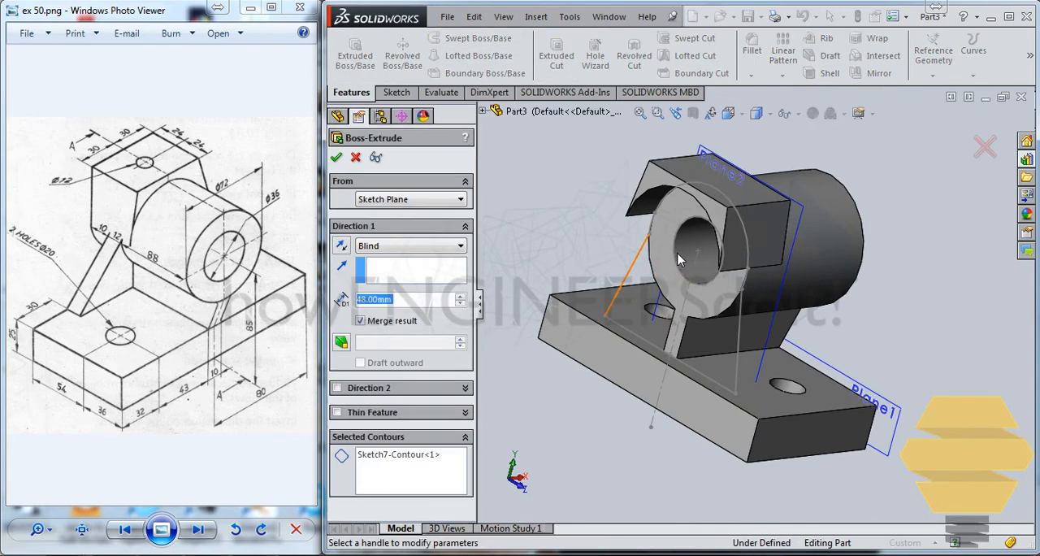
pyautogui.press('Escape')
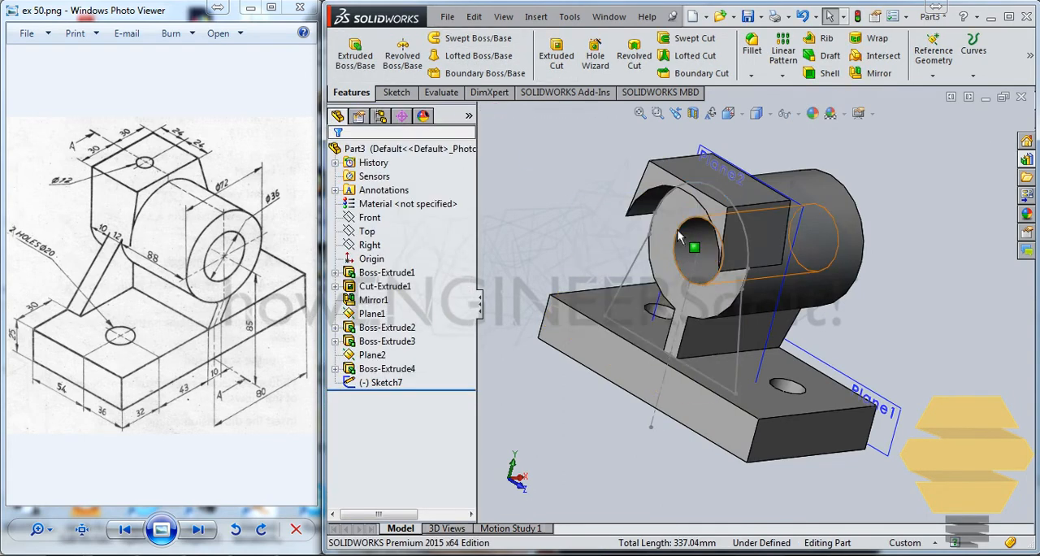
# Extrude the slanted web profile 12 mm as a blind boss merged with the bracket.
pyautogui.click(394, 381)
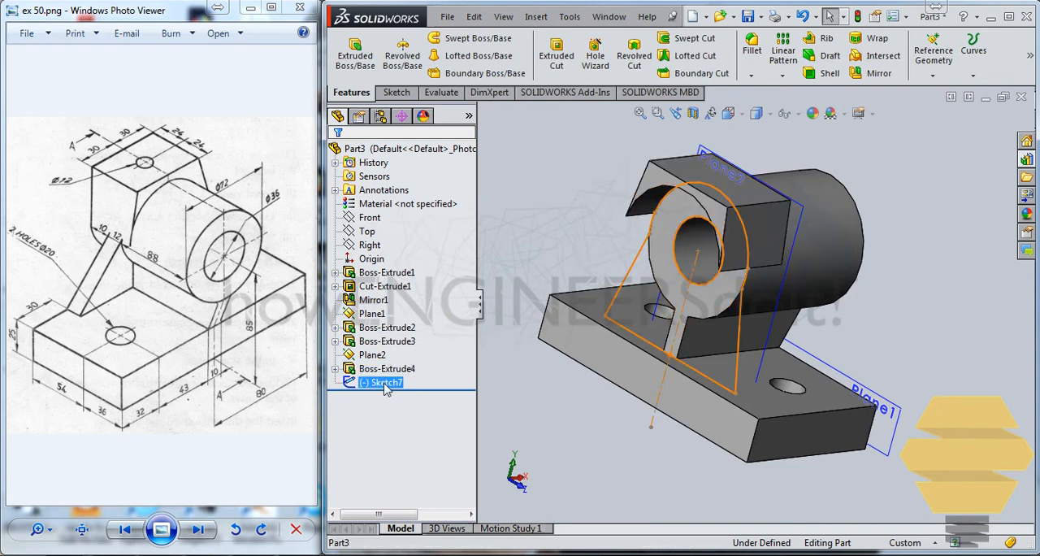
pyautogui.click(372, 67)
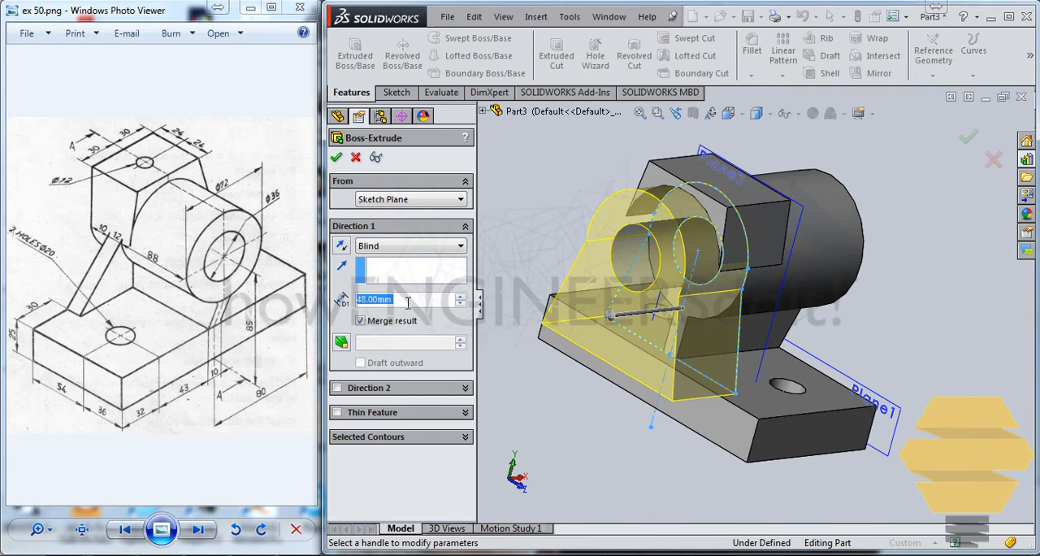
pyautogui.write('12')
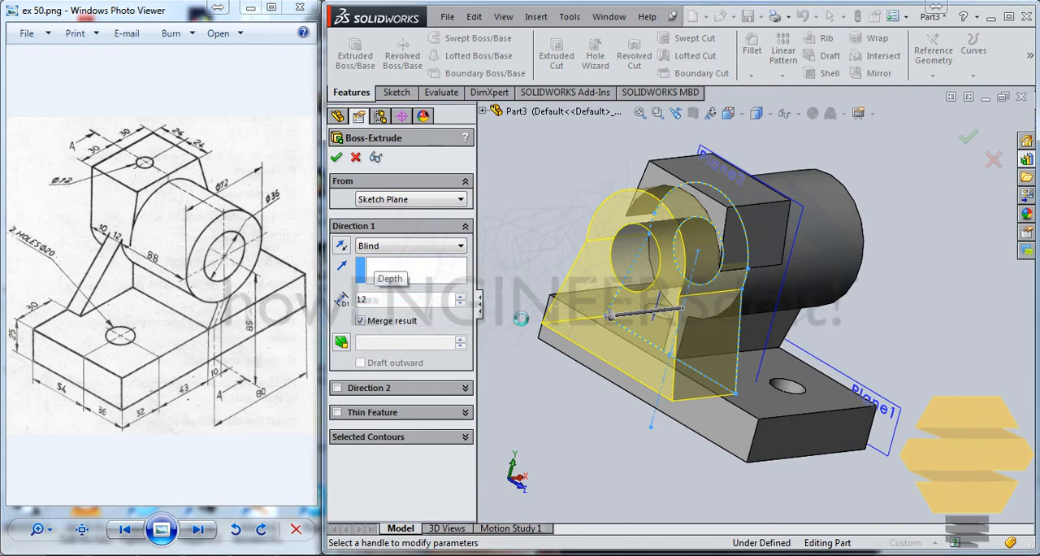
pyautogui.rightClick(794, 255)
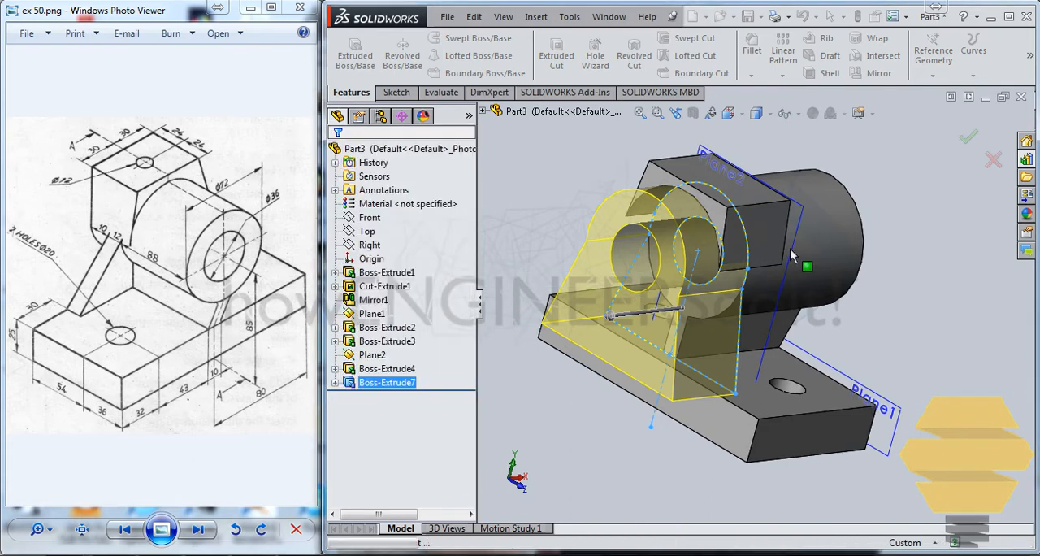
# Start a sketch on the web's outer face and convert the cylinder's outer arc edge and the bore's circular edge.
pyautogui.moveTo(786, 239); pyautogui.dragTo(665, 245, button='middle')
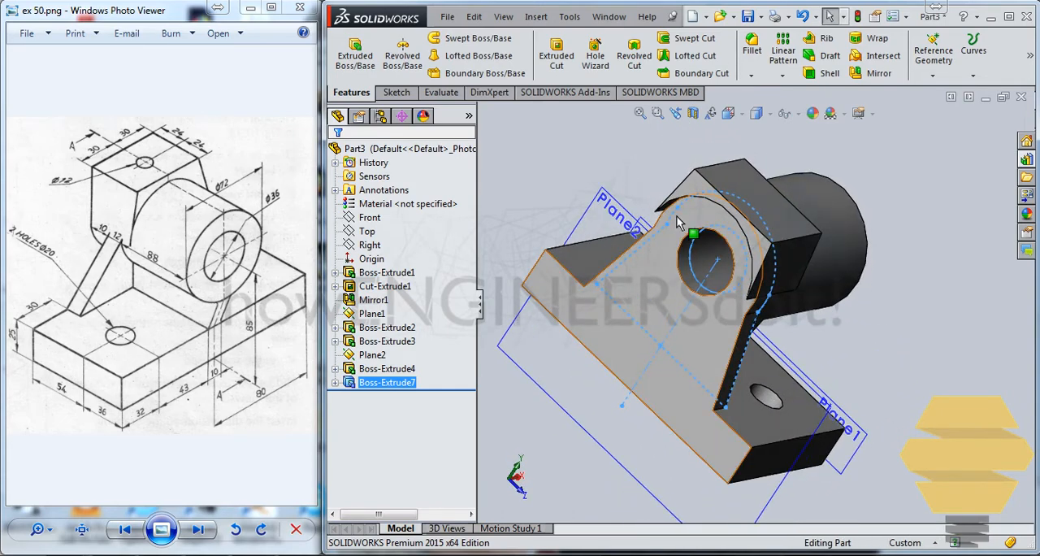
pyautogui.click(687, 224)
pyautogui.click(748, 174)
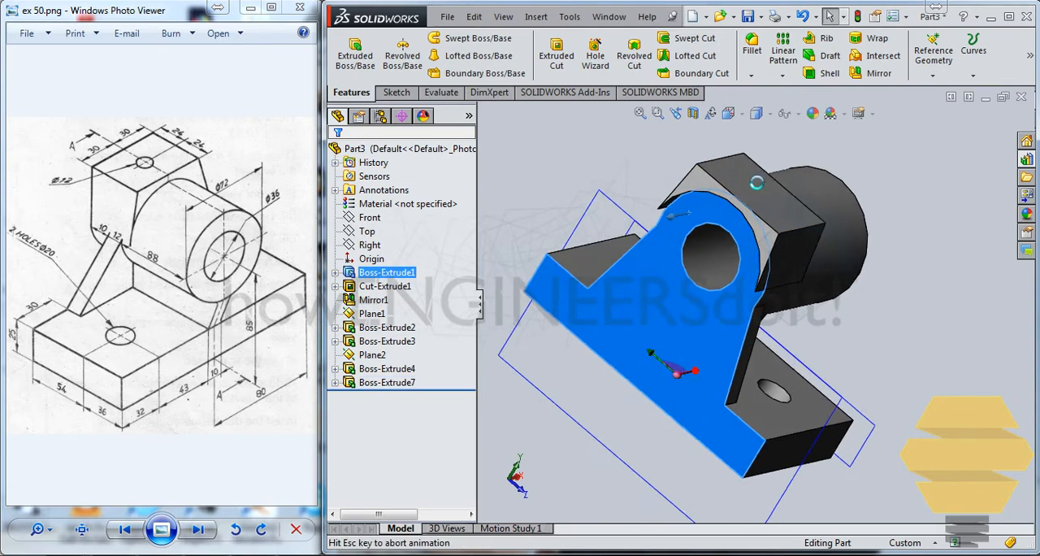
pyautogui.scroll(-3, 738, 235)
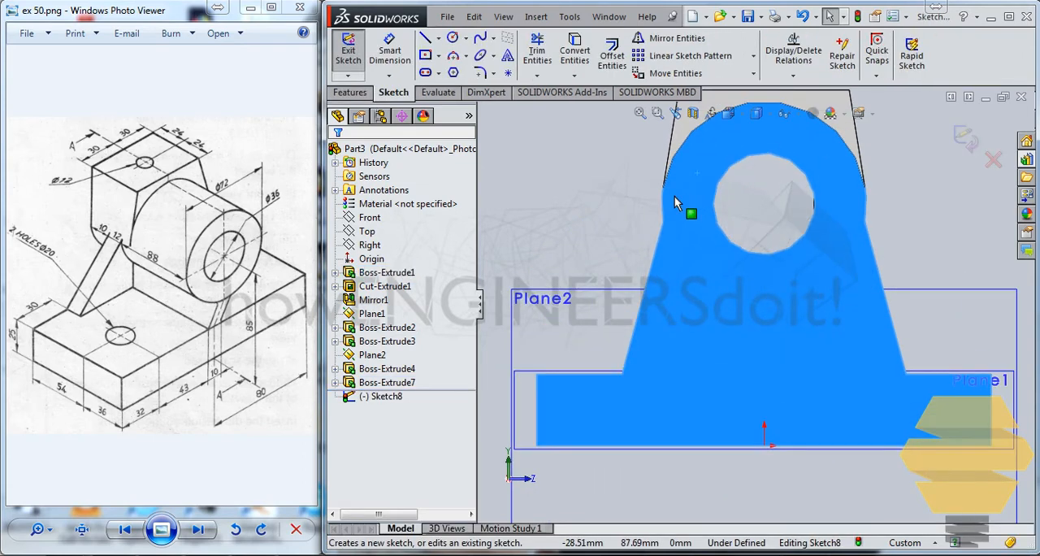
pyautogui.press('Escape')
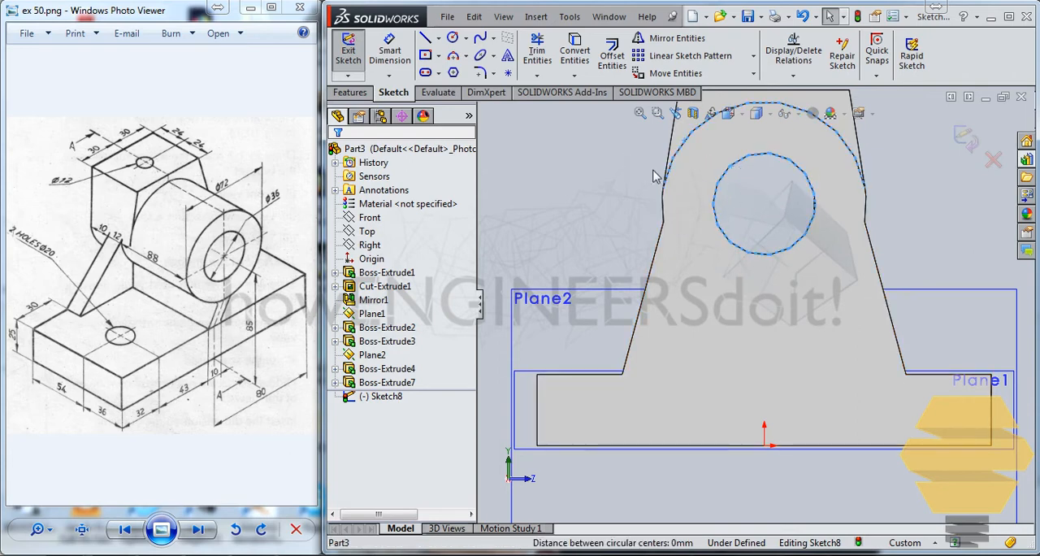
pyautogui.click(576, 53)
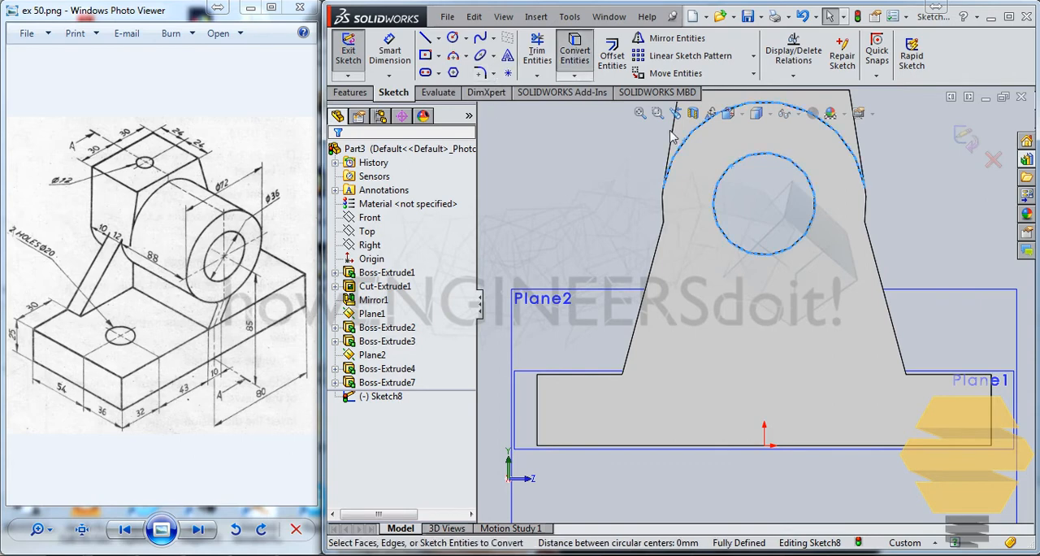
# Draw a vertical construction line from the origin to the centre of the bore.
pyautogui.click(438, 37)
pyautogui.click(516, 72)
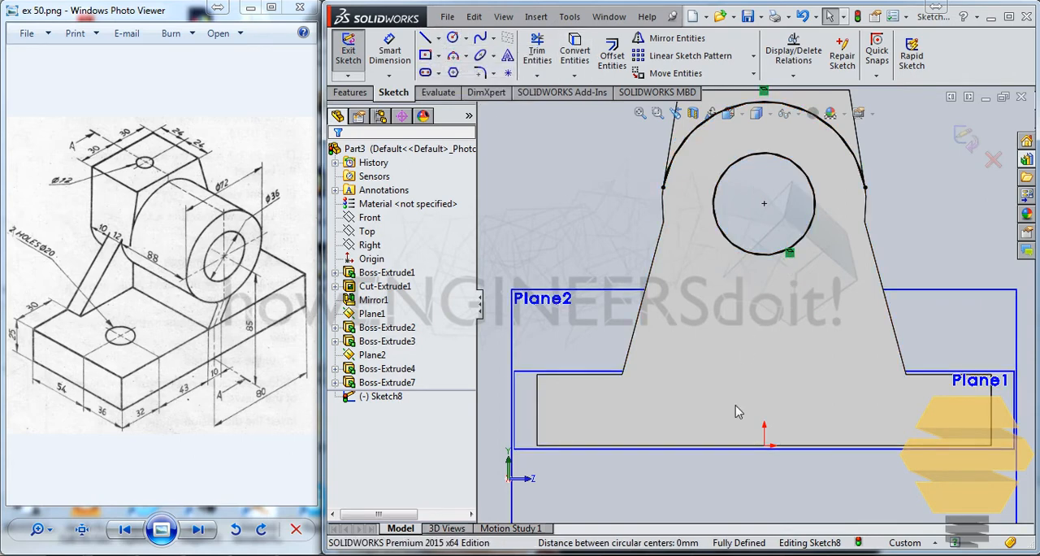
pyautogui.click(764, 446)
pyautogui.click(764, 203)
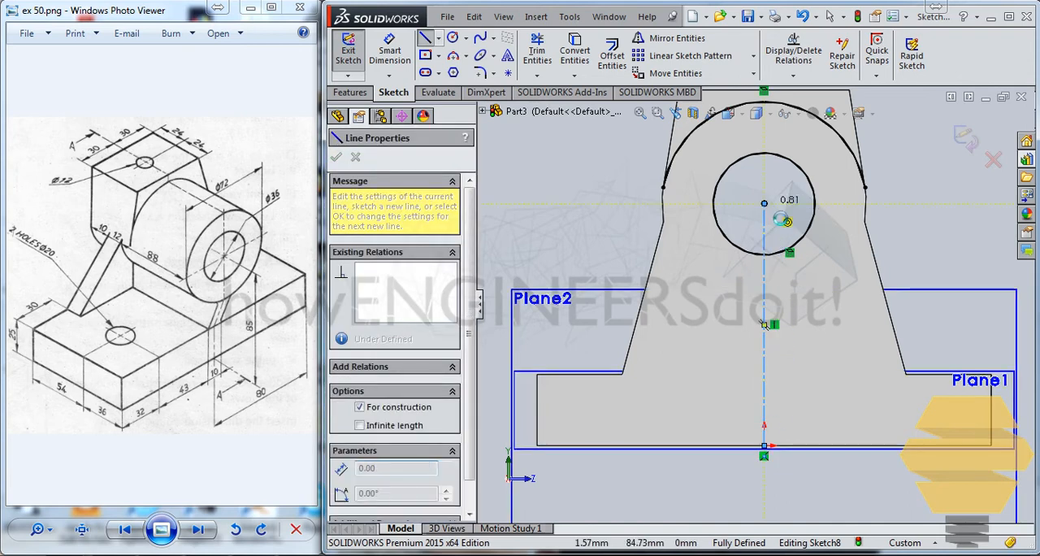
pyautogui.press('Escape')
# Extend the converted outer arc around to the vertical construction line and try to extend its opposite end.
pyautogui.click(537, 75)
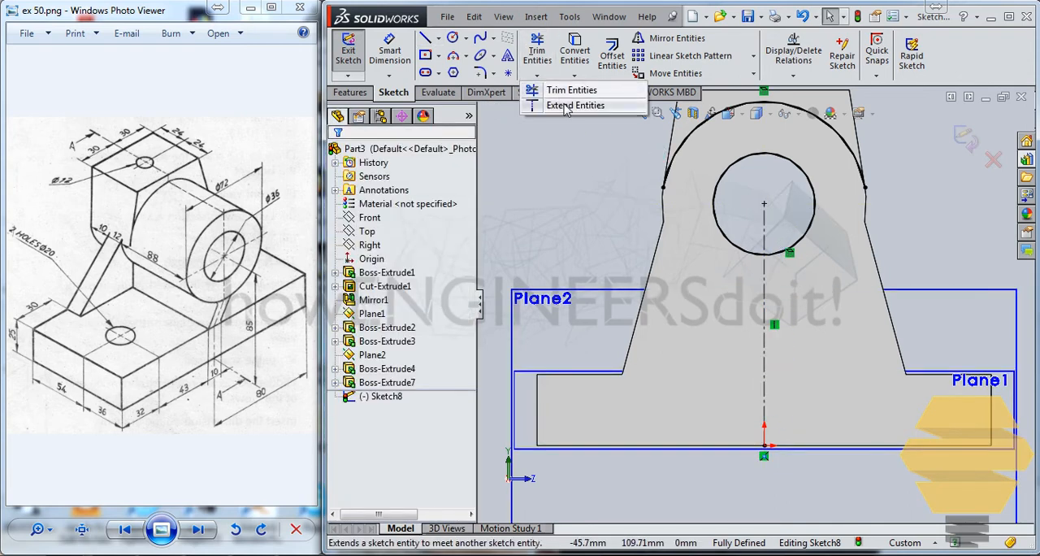
pyautogui.click(559, 103)
pyautogui.click(725, 197)
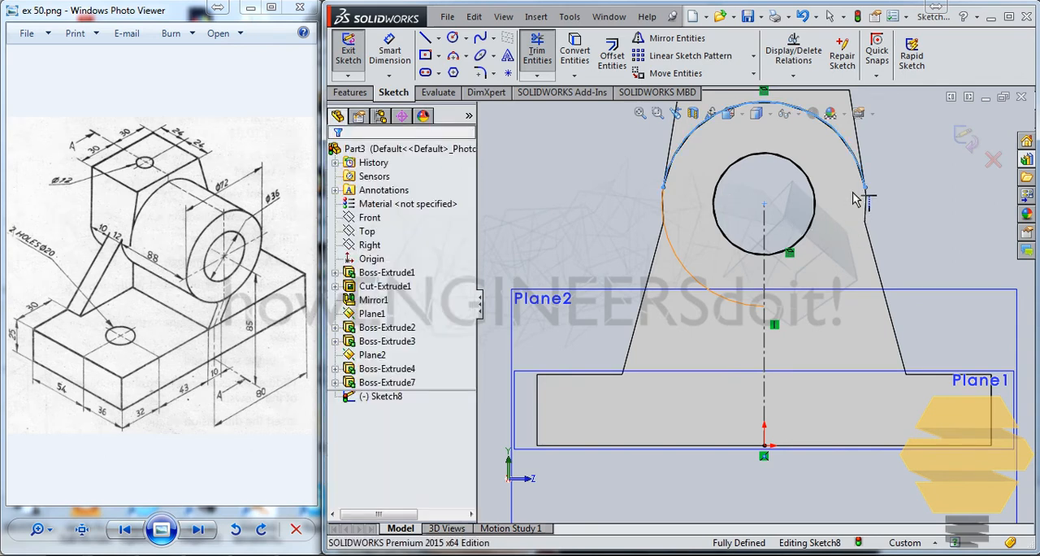
pyautogui.click(864, 184)
pyautogui.click(860, 210)
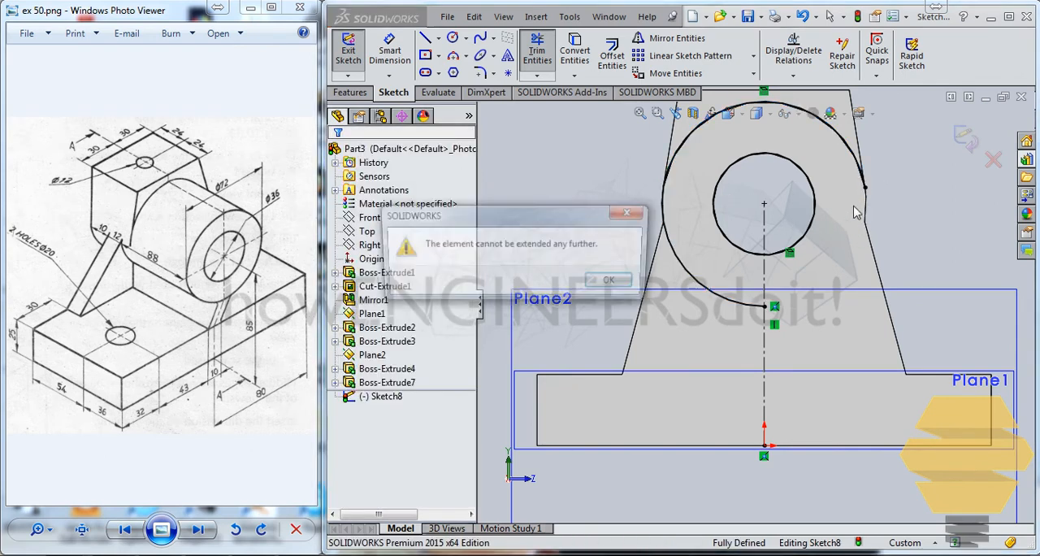
pyautogui.press('Escape')
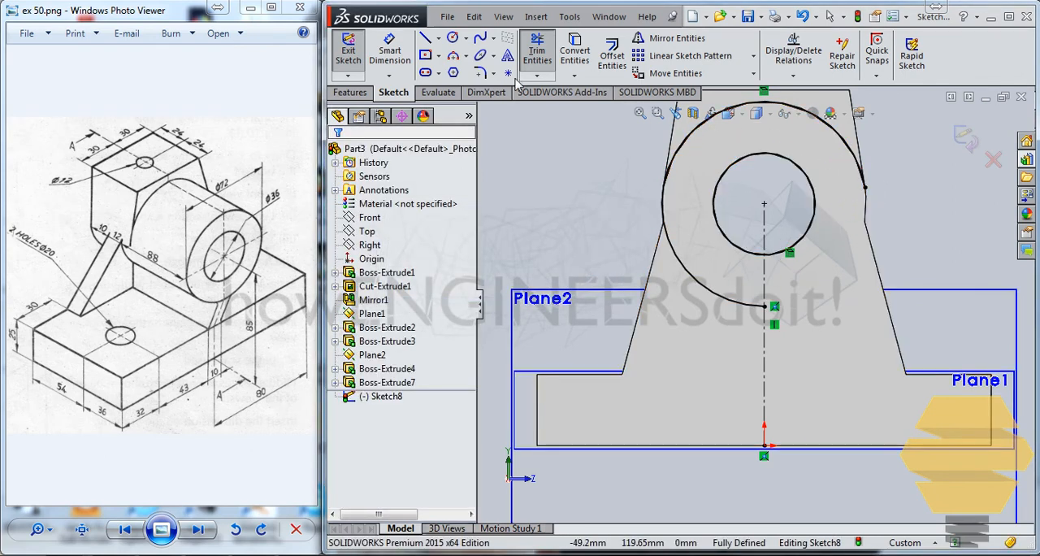
# Make the outer arc construction geometry, draw a 36 mm radius circle centred on the bore, and exit the sketch.
pyautogui.click(733, 302)
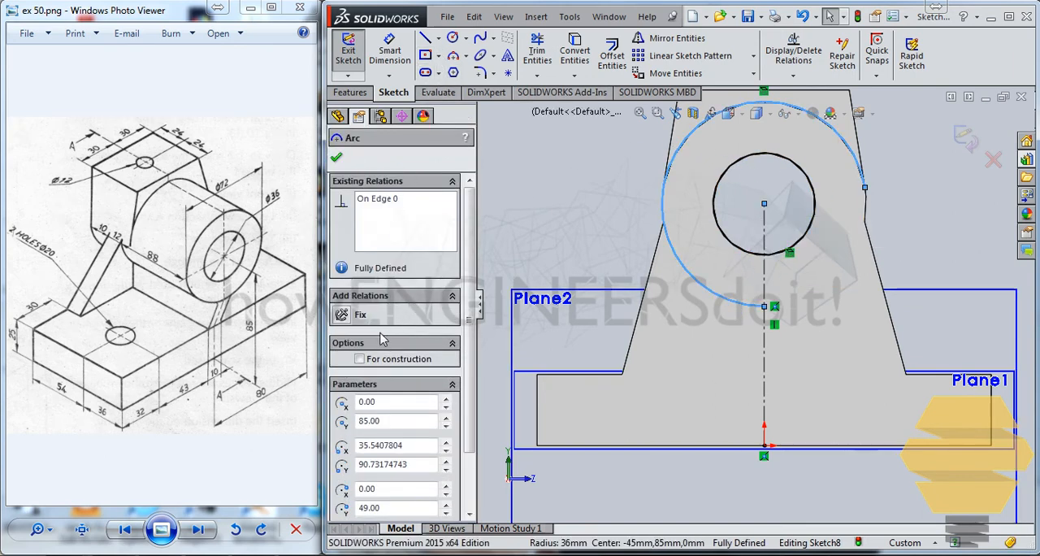
pyautogui.click(453, 39)
pyautogui.click(764, 203)
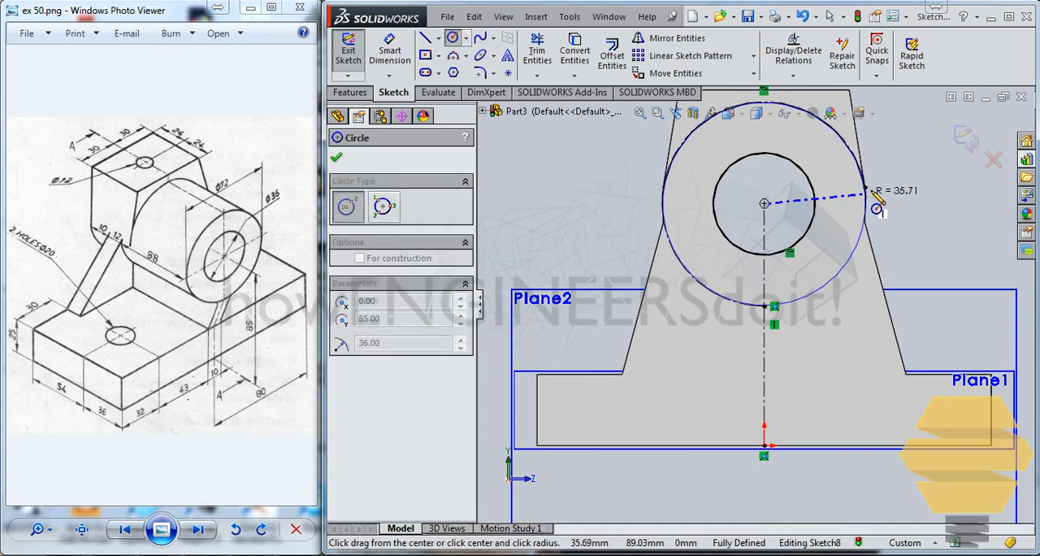
pyautogui.click(880, 200)
pyautogui.press('Escape')
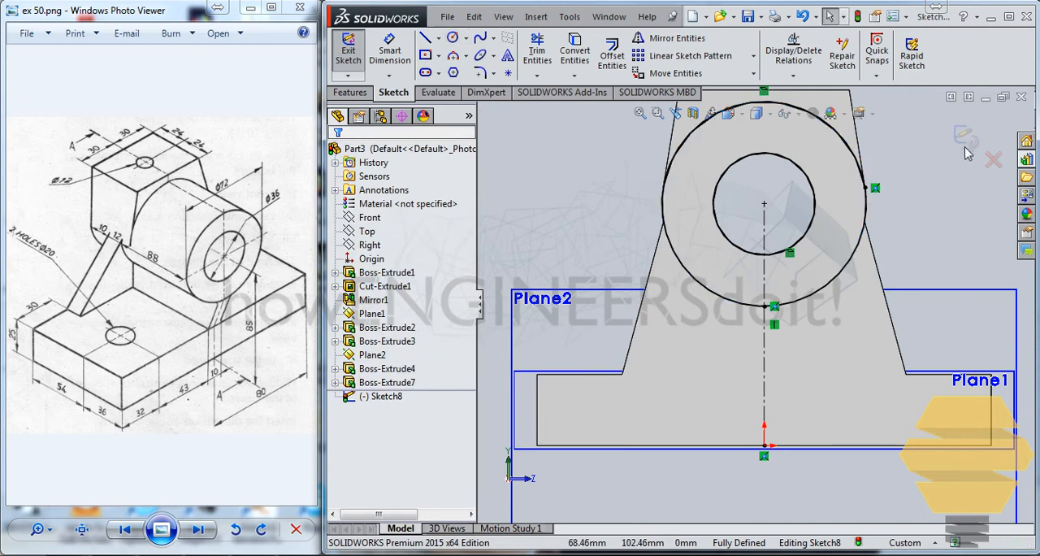
pyautogui.click(970, 139)
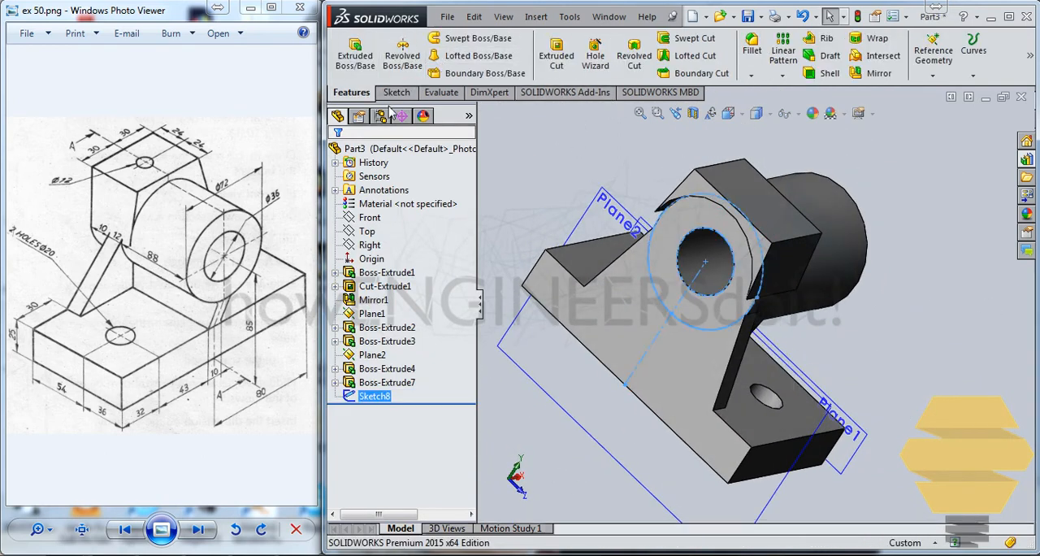
# Extrude the ring between the outer circle and the bore 10 mm outward from the web's face.
pyautogui.click(376, 65)
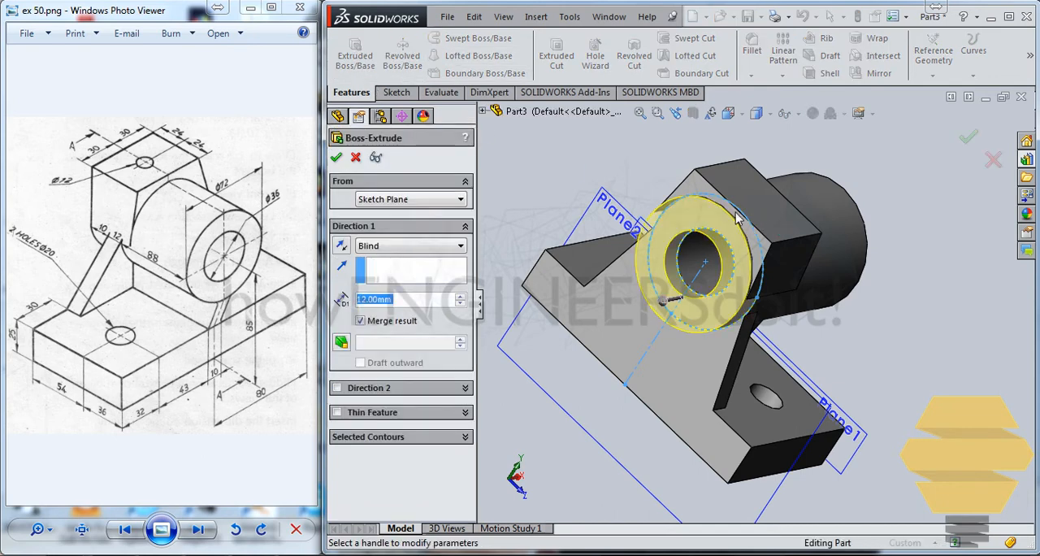
pyautogui.moveTo(728, 212); pyautogui.dragTo(689, 190, button='middle')
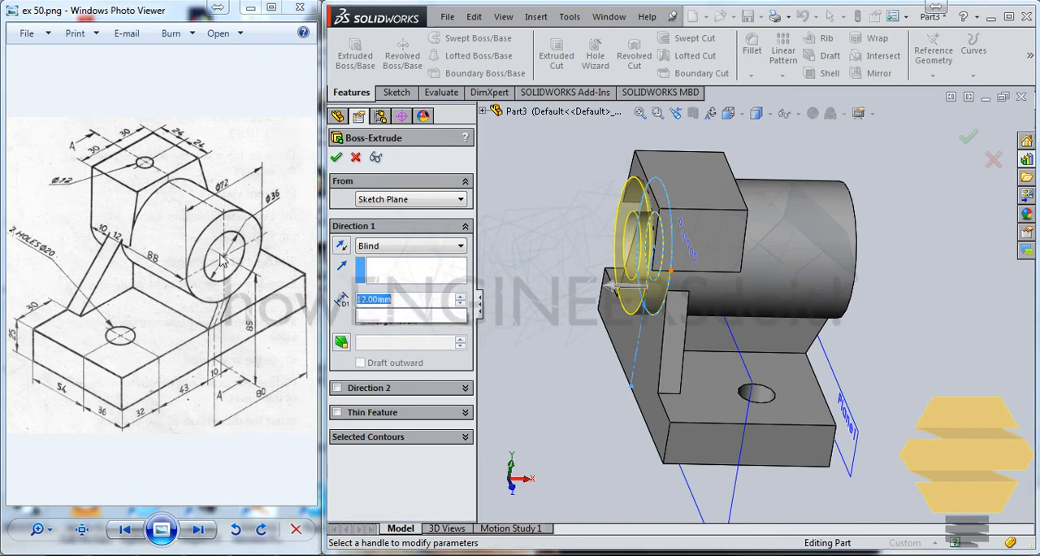
pyautogui.write('10')
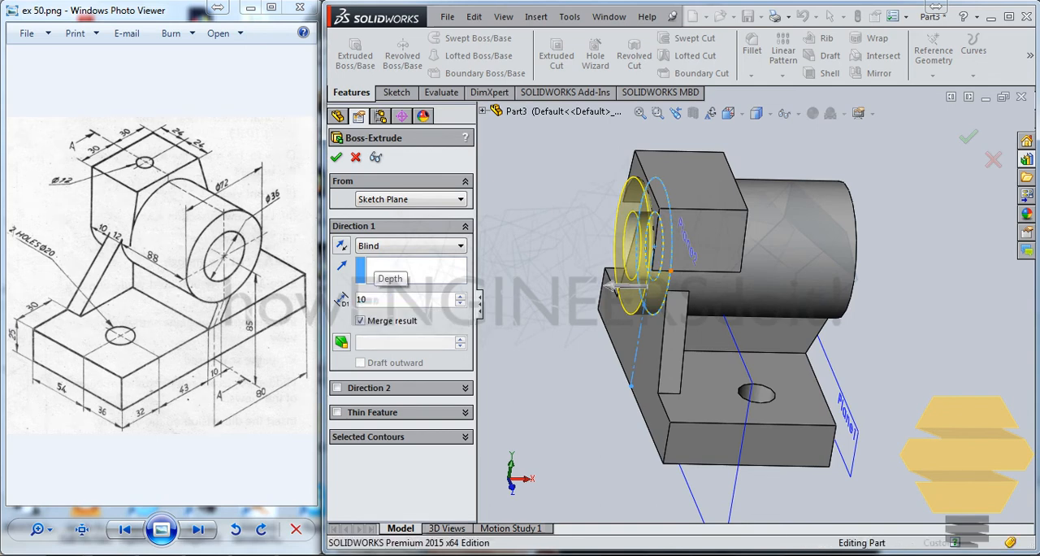
pyautogui.press('Return')
pyautogui.moveTo(703, 211); pyautogui.dragTo(653, 221, button='middle')
pyautogui.moveTo(838, 263)
pyautogui.mouseDown(button='middle')
pyautogui.moveTo(797, 248)
pyautogui.moveTo(728, 247)
pyautogui.moveTo(712, 197)
pyautogui.mouseUp(button='middle')
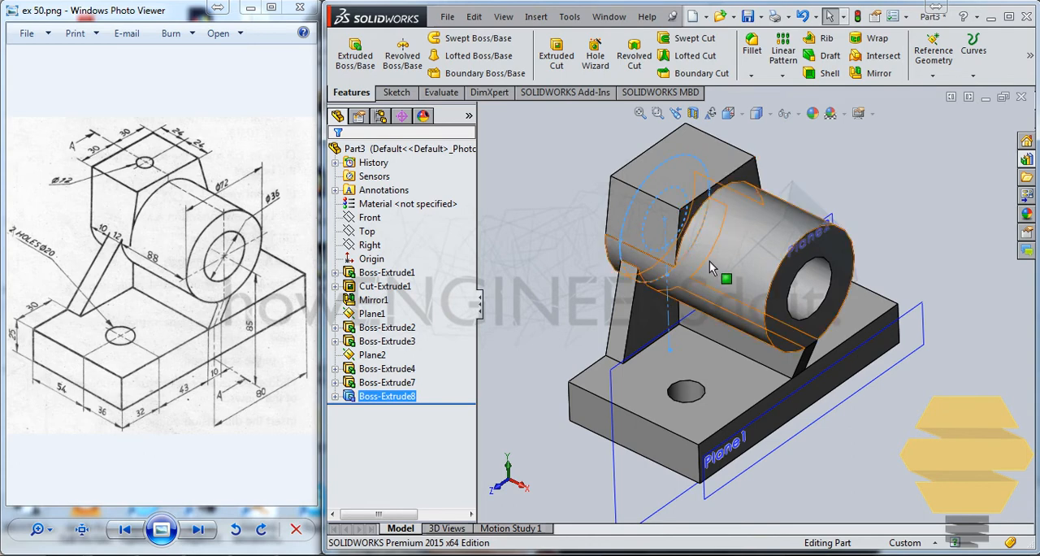
pyautogui.moveTo(711, 260); pyautogui.dragTo(724, 265, button='middle')
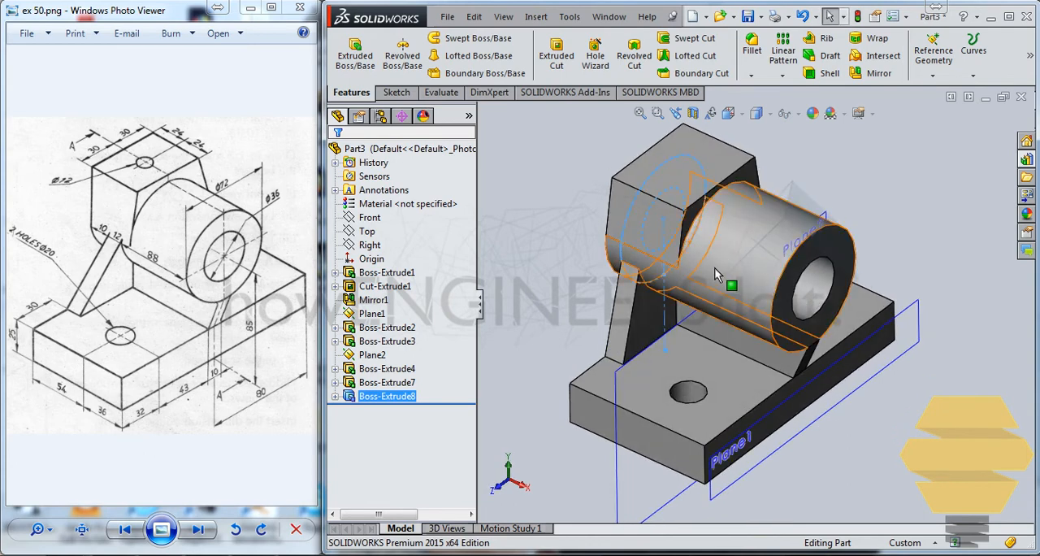
pyautogui.scroll(-3, 714, 273)
pyautogui.click(888, 178)
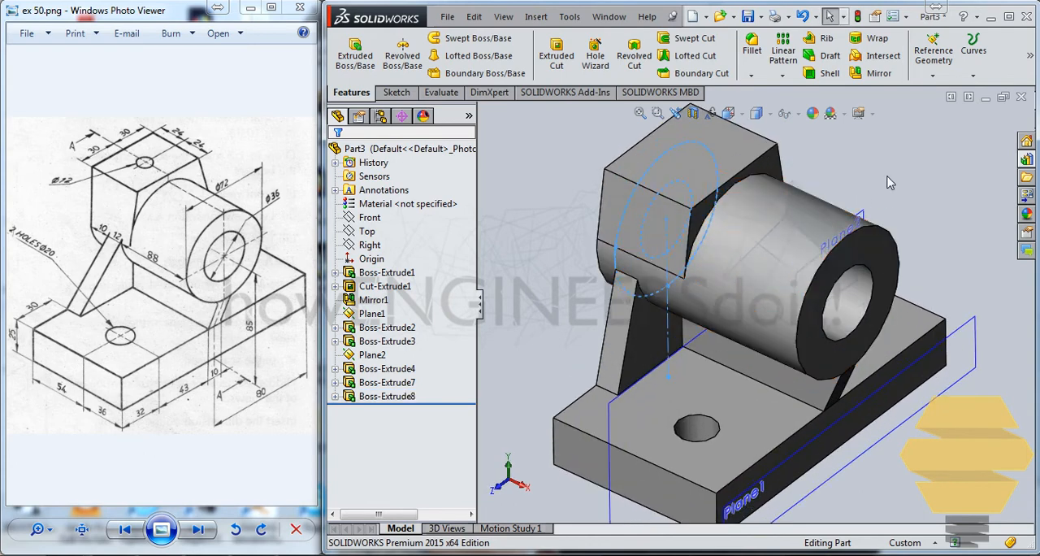
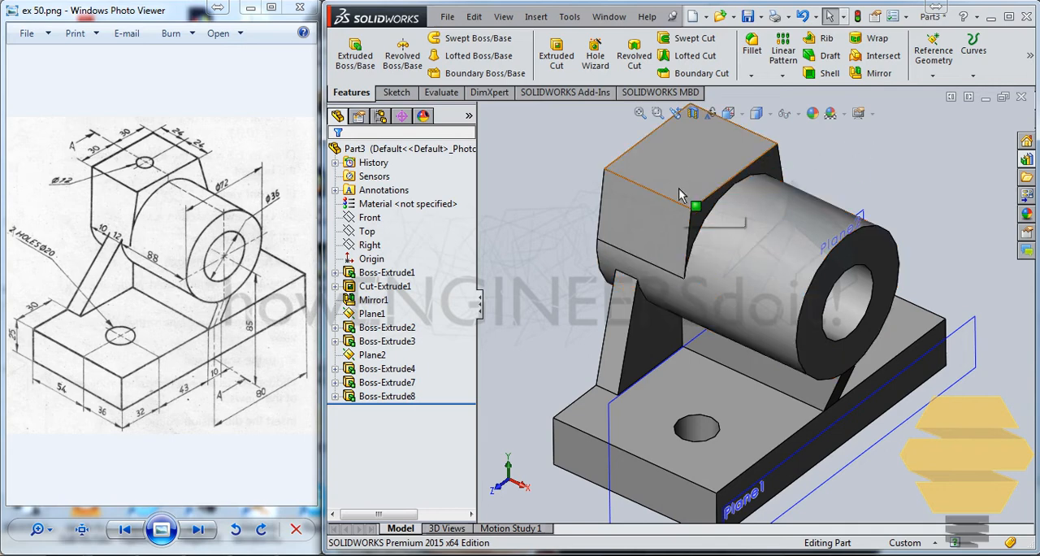
# Start a sketch on the block's top face and draw a circle with a radius of about 6.83 mm.
pyautogui.click(695, 172)
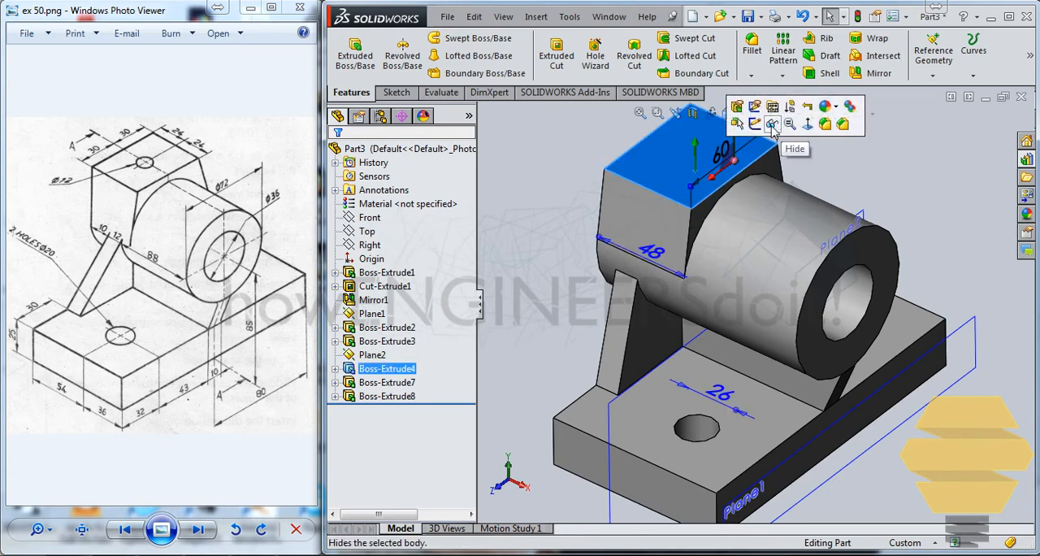
pyautogui.click(755, 123)
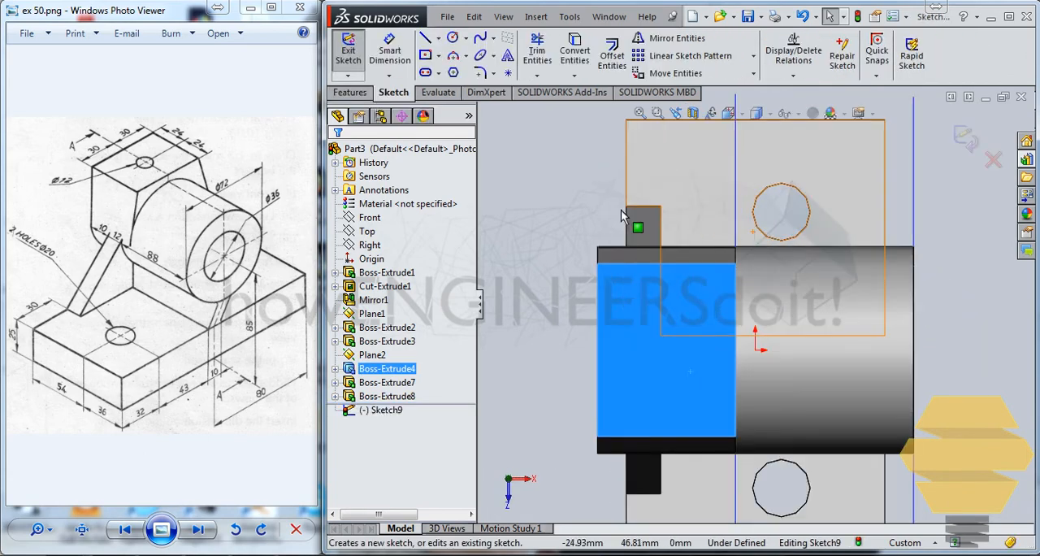
pyautogui.click(452, 40)
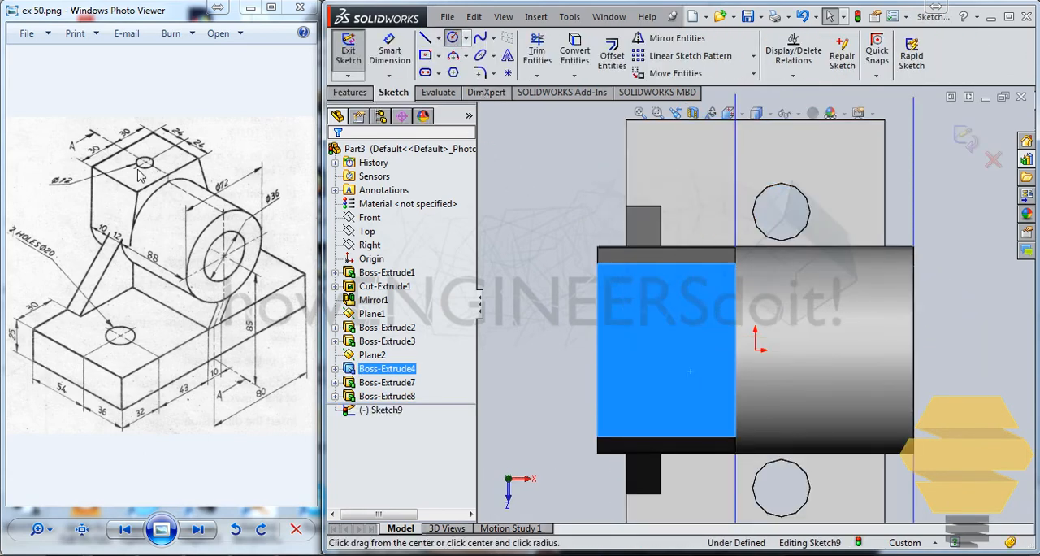
pyautogui.click(662, 349)
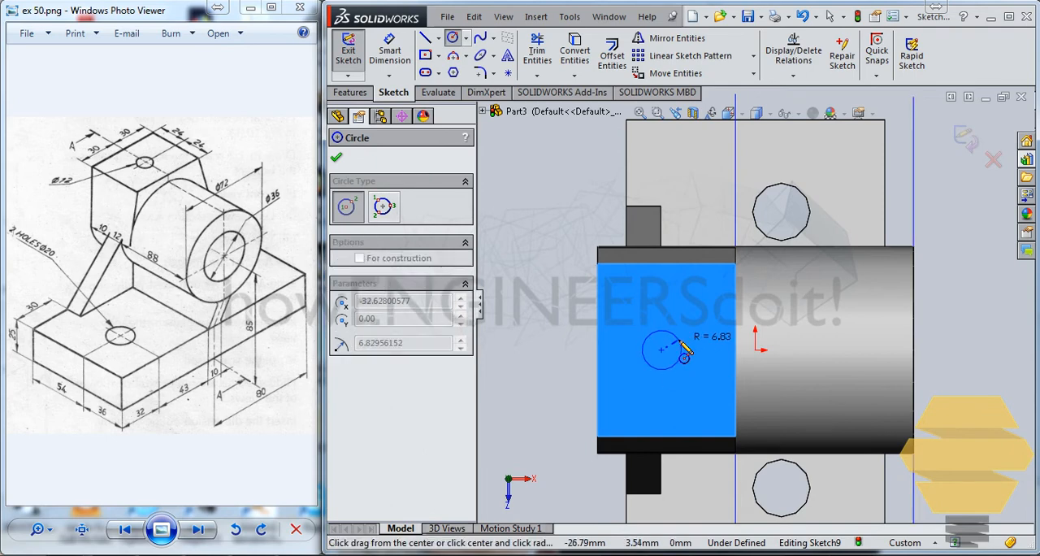
pyautogui.click(680, 341)
# Dimension the circle on the block's top face to a diameter of 12 mm.
pyautogui.click(391, 56)
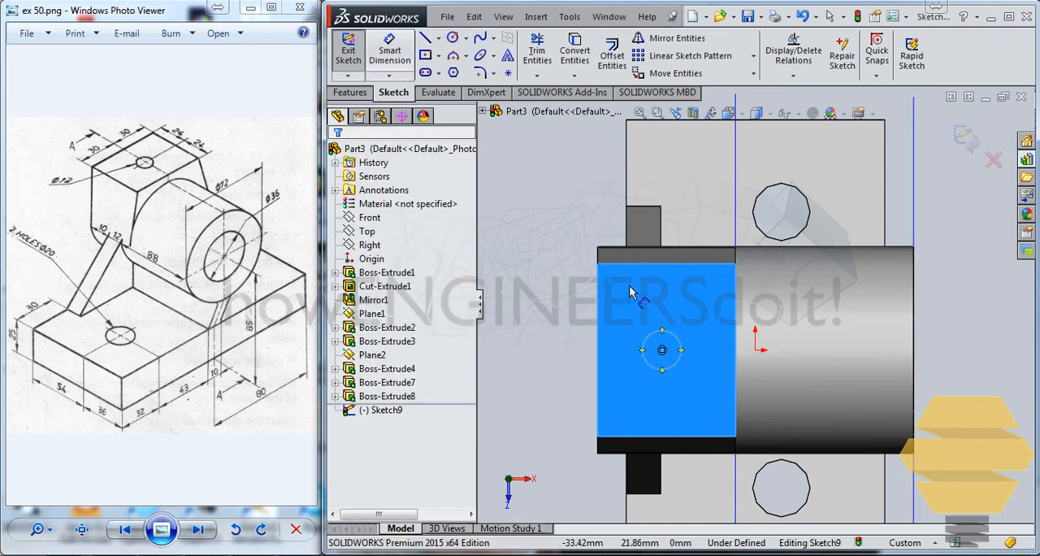
pyautogui.click(650, 340)
pyautogui.click(590, 252)
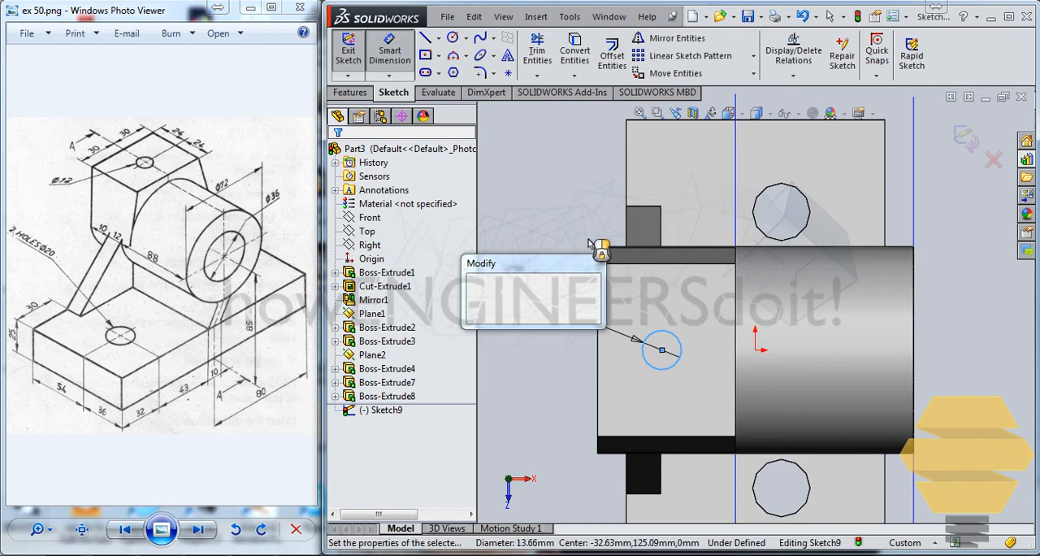
pyautogui.write('12')
pyautogui.press('Return')
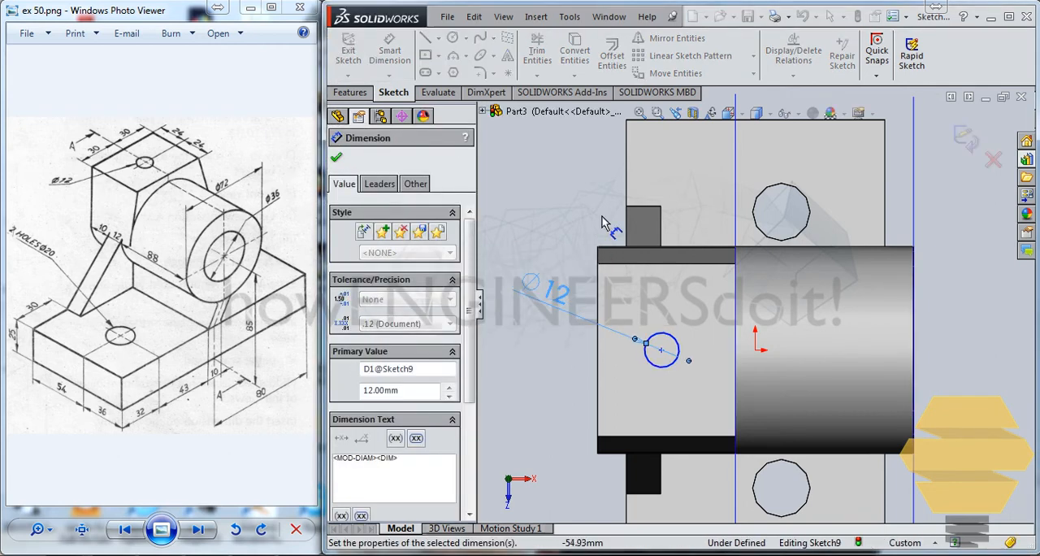
pyautogui.click(397, 56)
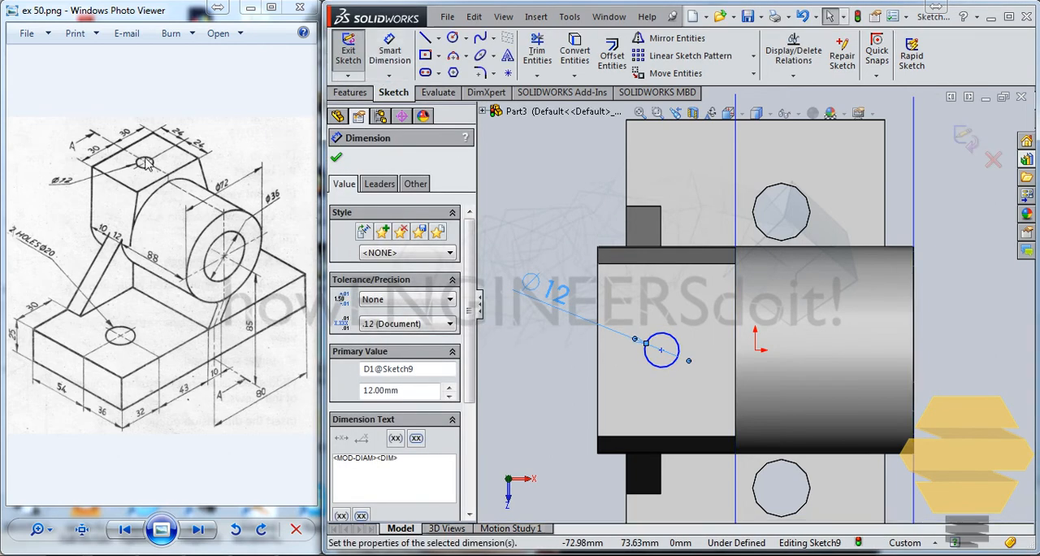
pyautogui.click(661, 351)
pyautogui.click(600, 356)
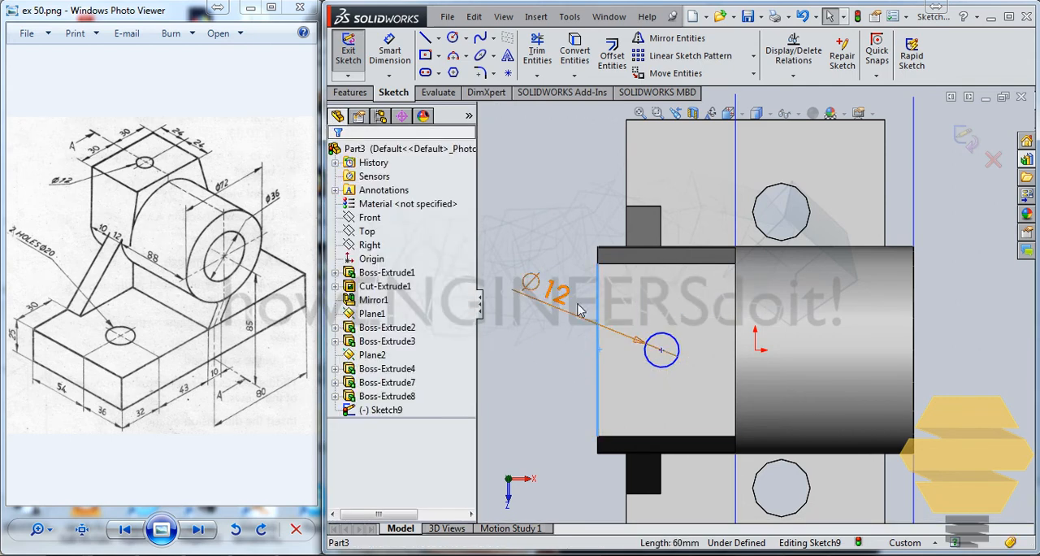
pyautogui.click(662, 351)
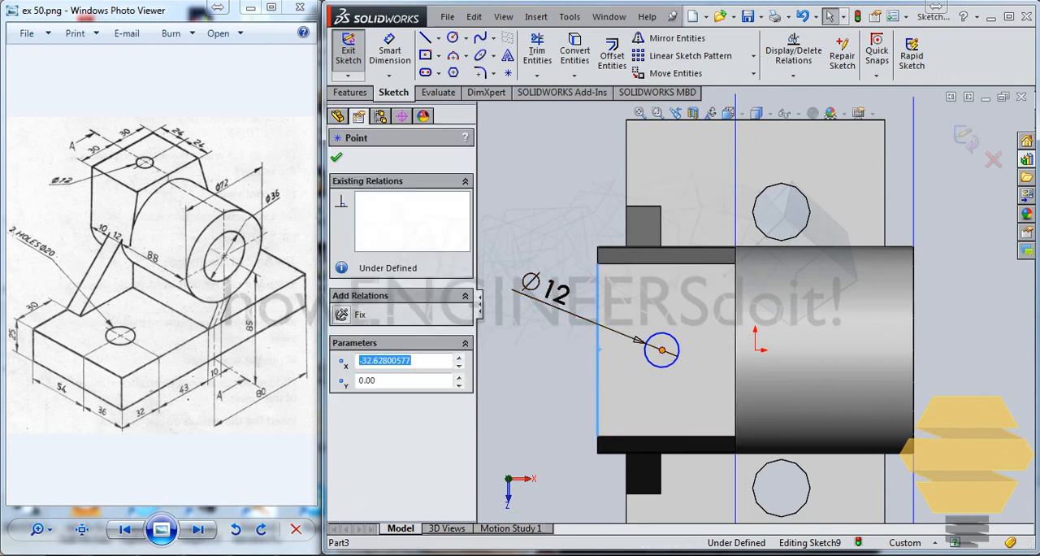
pyautogui.click(600, 368)
pyautogui.click(533, 378)
# Dimension the circle's centre 24 mm from the block's outer edge, opposite the cylinder.
pyautogui.click(390, 49)
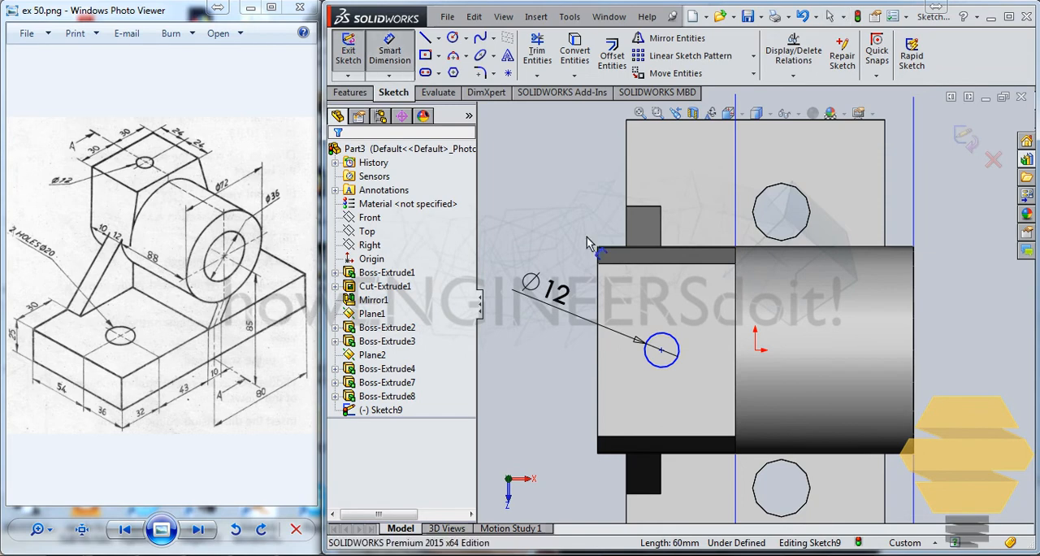
pyautogui.click(661, 350)
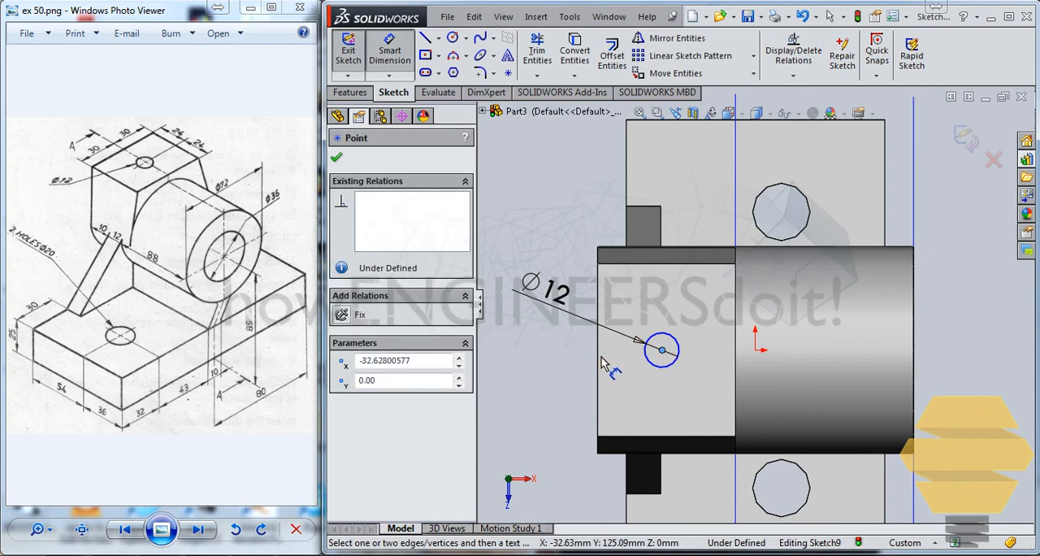
pyautogui.click(600, 358)
pyautogui.click(551, 376)
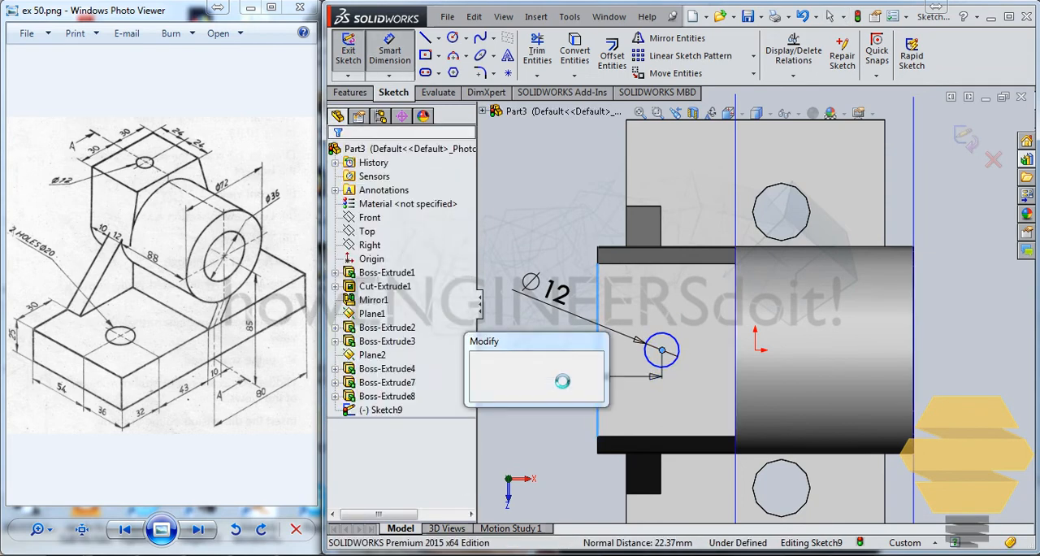
pyautogui.write('24')
pyautogui.press('Return')
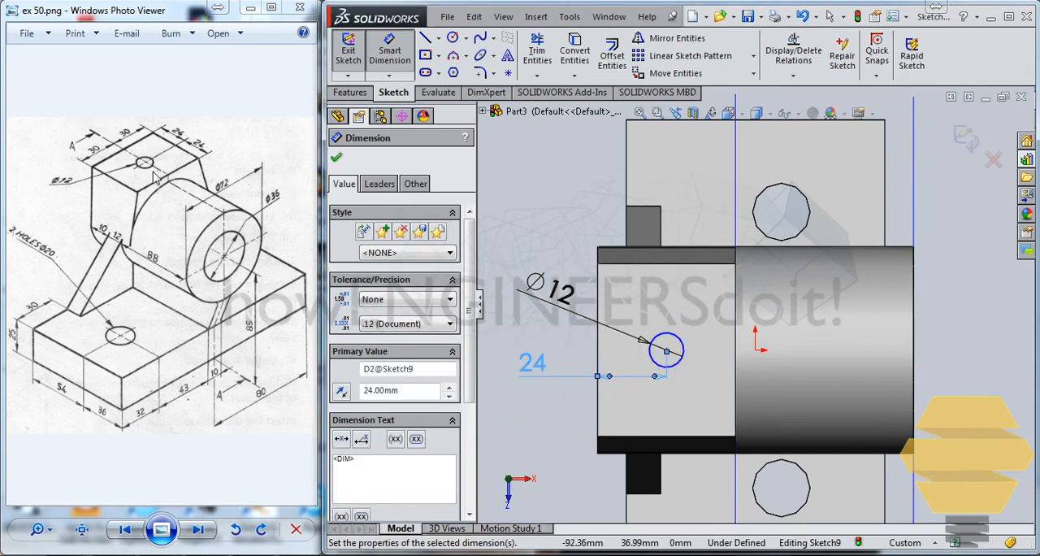
pyautogui.press('Escape')
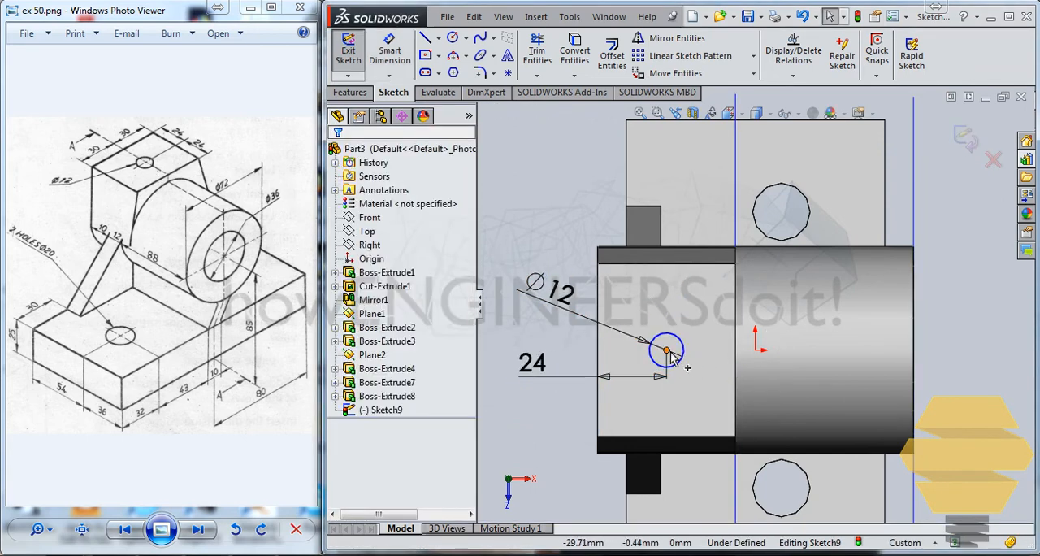
# Add a Horizontal relation between the circle's centre and the origin, and exit the sketch.
pyautogui.click(667, 351)
pyautogui.keyDown('ctrl'); pyautogui.click(756, 349); pyautogui.keyUp('ctrl')
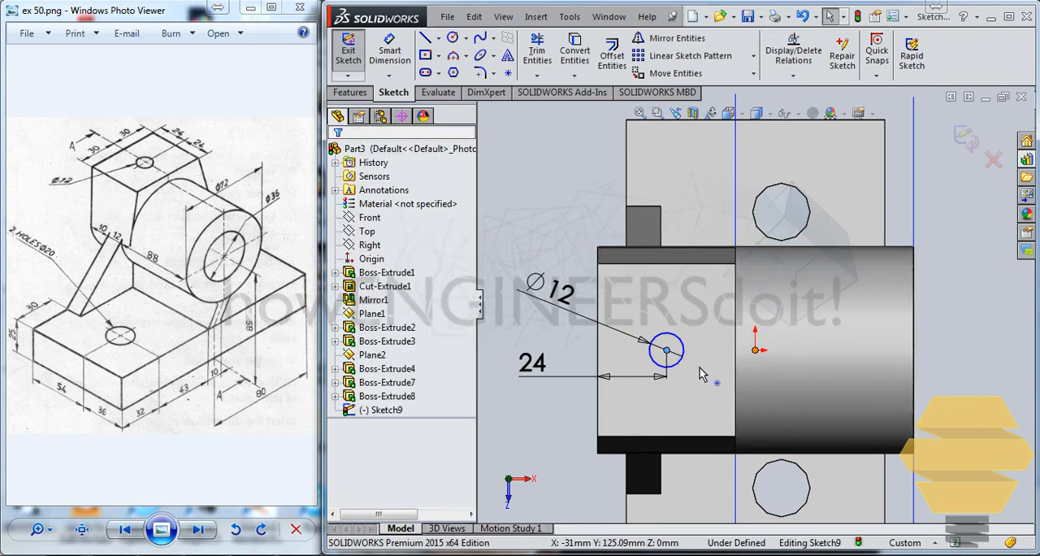
pyautogui.click(345, 403)
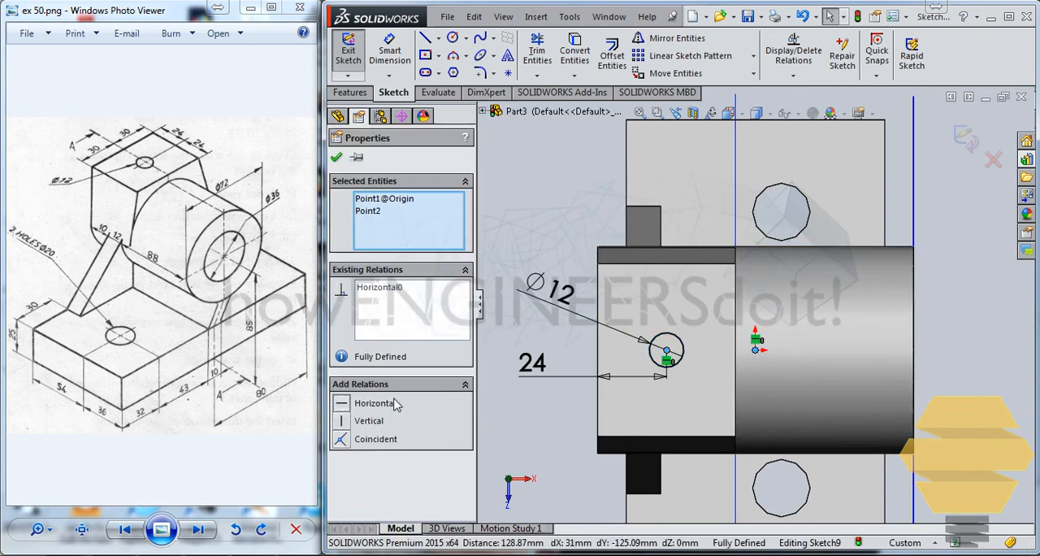
pyautogui.press('Escape')
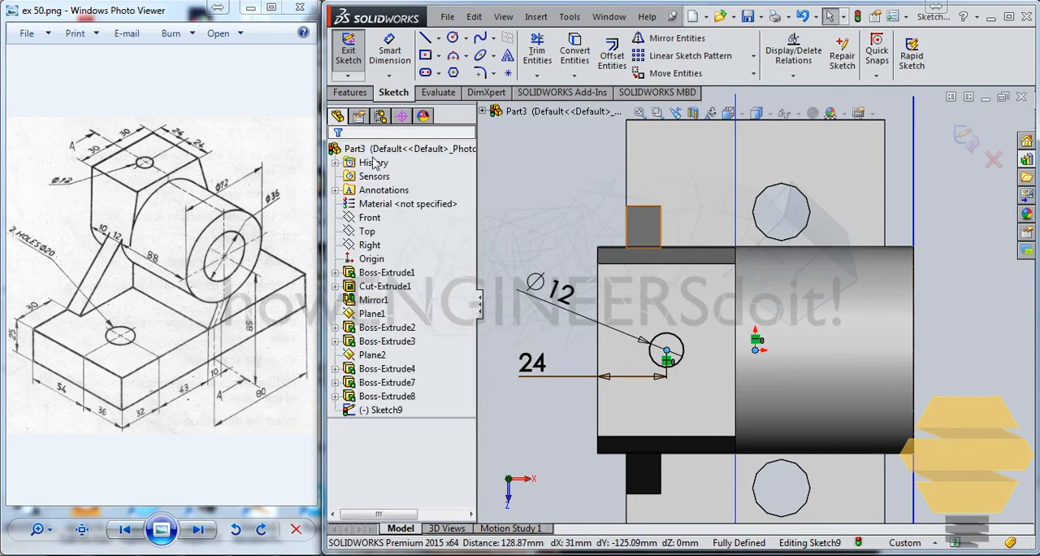
pyautogui.click(963, 140)
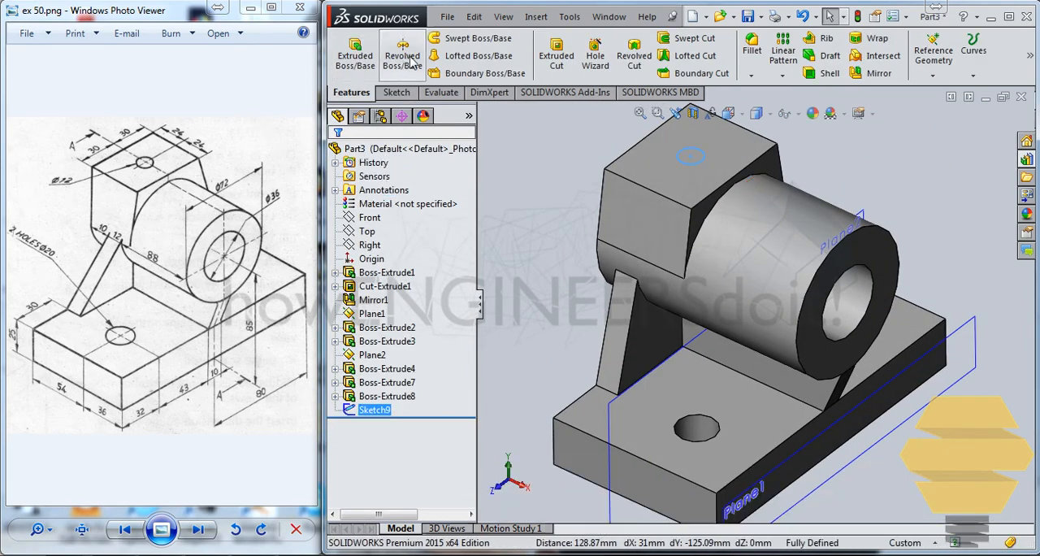
# Cut-extrude the 12 mm circle down from the block's top face with the Up To Next end condition.
pyautogui.click(555, 59)
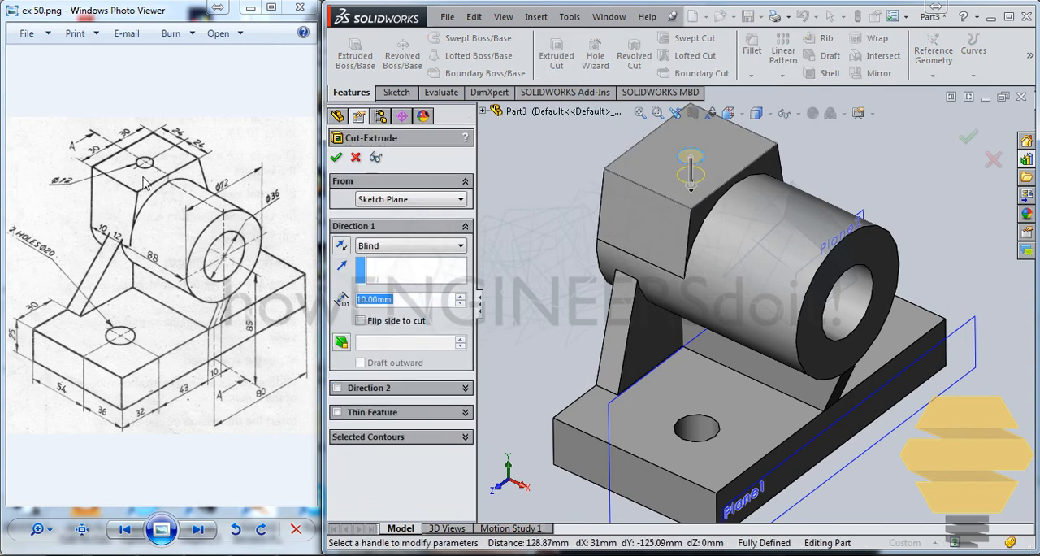
pyautogui.click(412, 249)
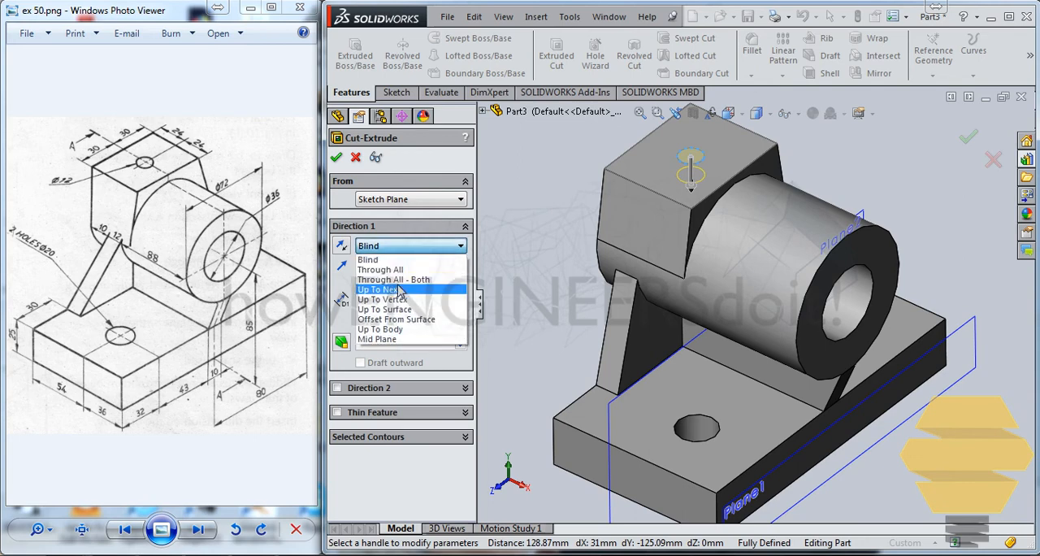
pyautogui.click(401, 290)
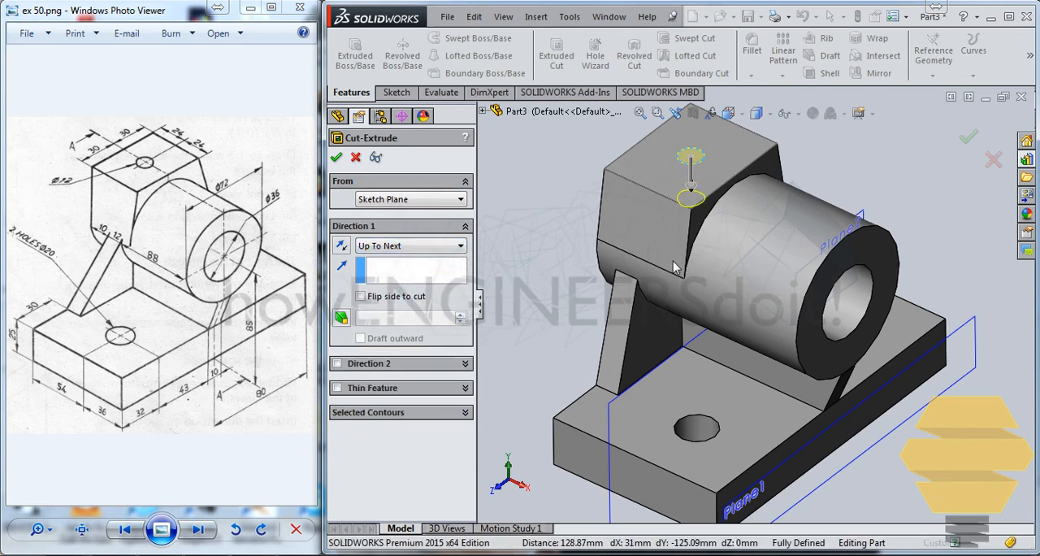
pyautogui.press('Return')
pyautogui.press('Return')
pyautogui.moveTo(651, 227); pyautogui.dragTo(635, 373, button='middle')
pyautogui.click(336, 158)
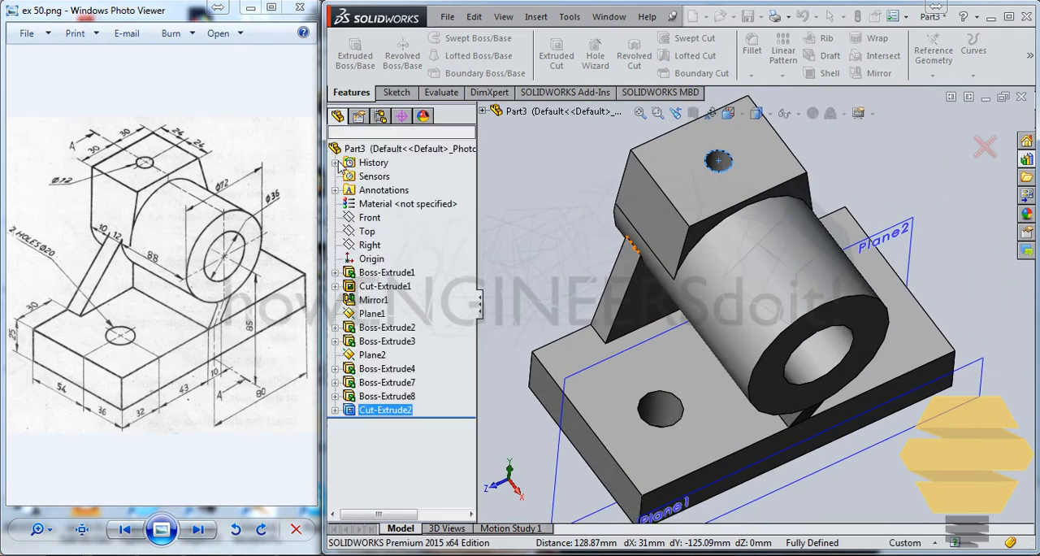
# Edit the block's hole cut and change its end condition to Through All.
pyautogui.rightClick(391, 413)
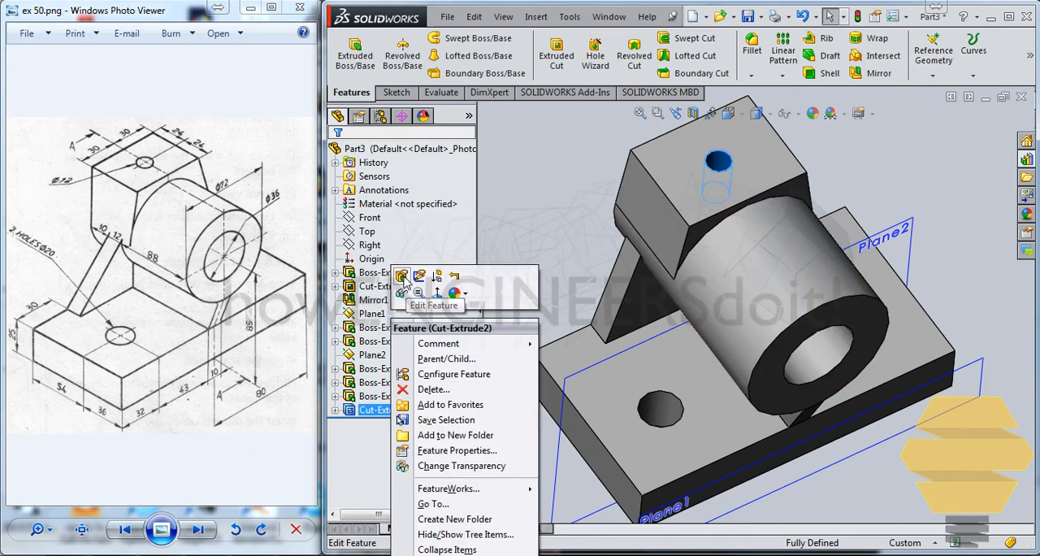
pyautogui.click(419, 276)
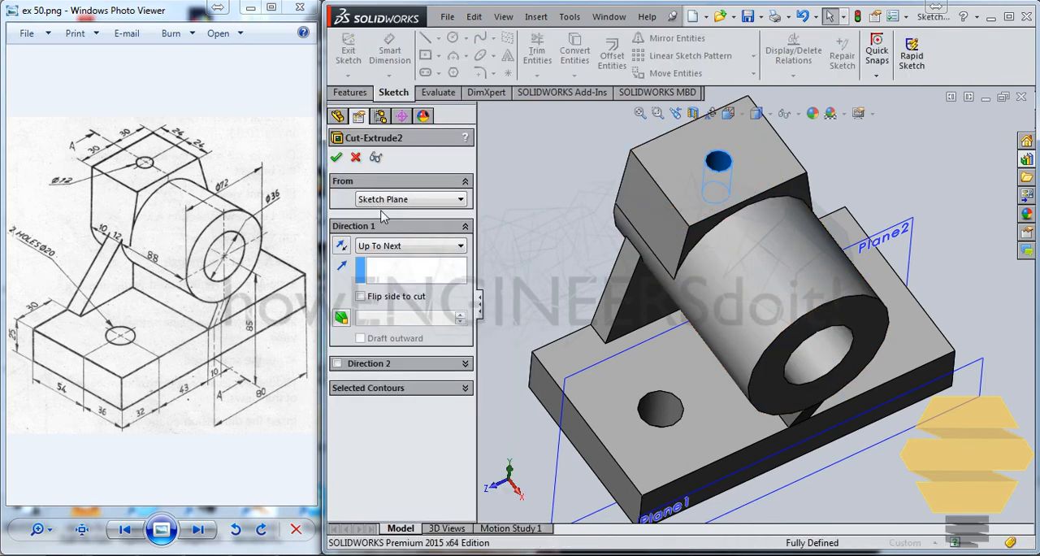
pyautogui.click(398, 245)
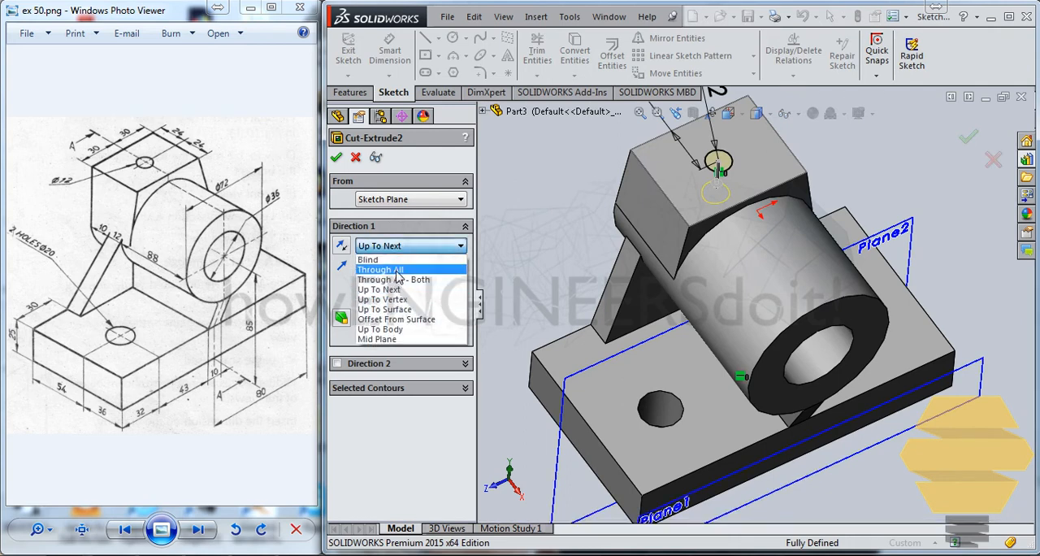
pyautogui.click(390, 270)
pyautogui.press('Return')
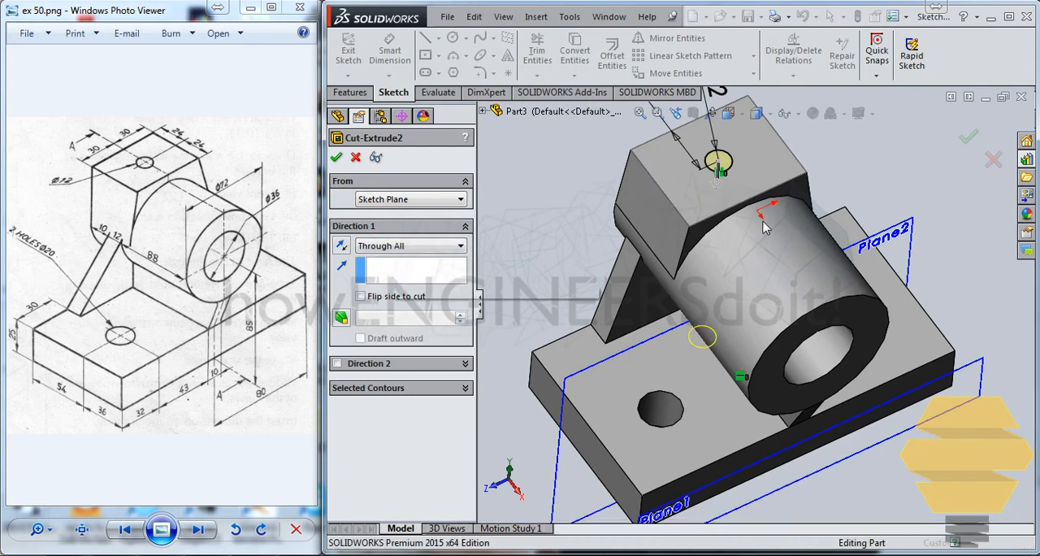
# Edit the block's hole cut again and set its end condition to Up To Next.
pyautogui.moveTo(846, 158); pyautogui.dragTo(758, 364, button='middle')
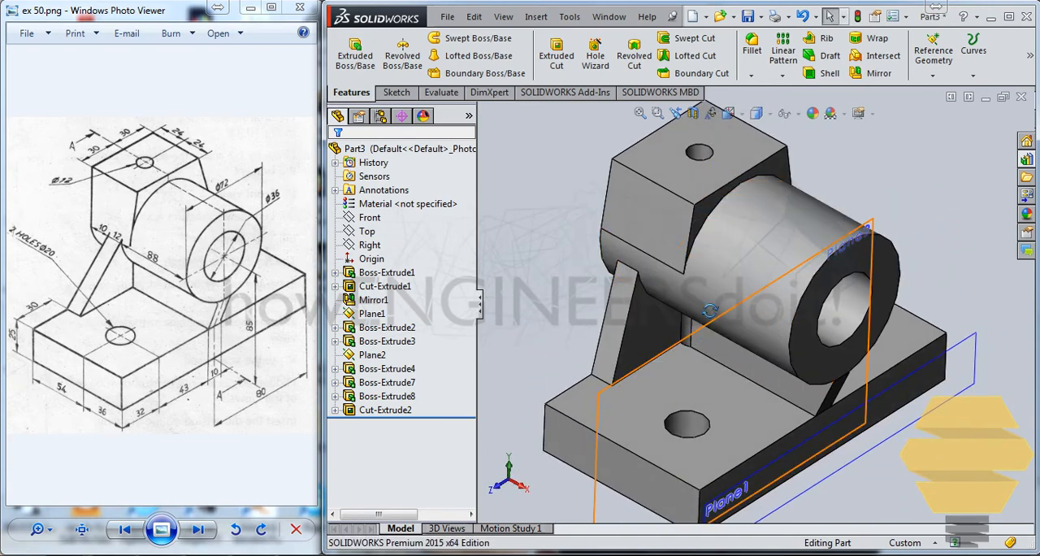
pyautogui.moveTo(693, 326)
pyautogui.mouseDown(button='middle')
pyautogui.moveTo(689, 272)
pyautogui.moveTo(688, 326)
pyautogui.mouseUp(button='middle')
pyautogui.scroll(-2, 690, 317)
pyautogui.scroll(3, 734, 322)
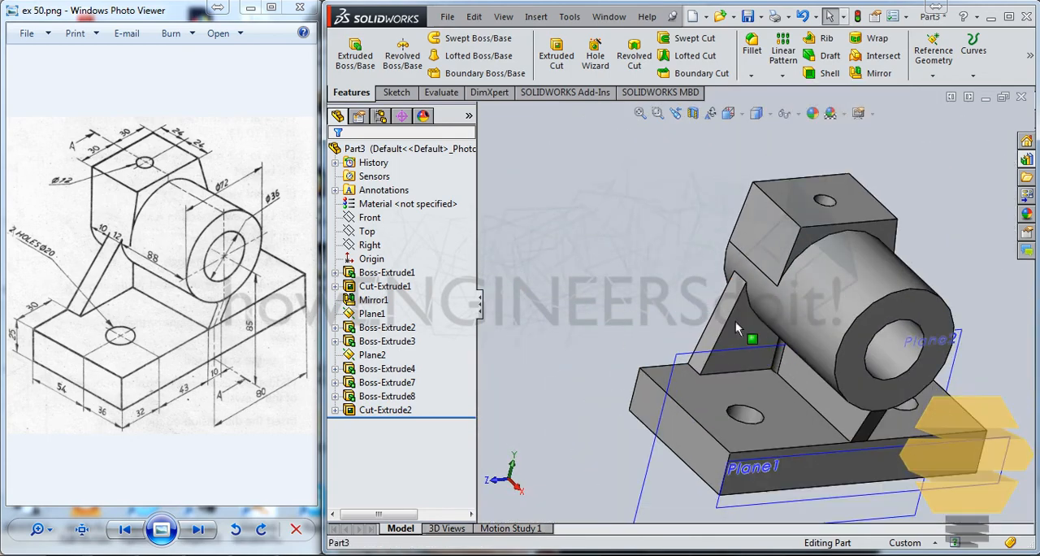
pyautogui.click(376, 415)
pyautogui.rightClick(376, 414)
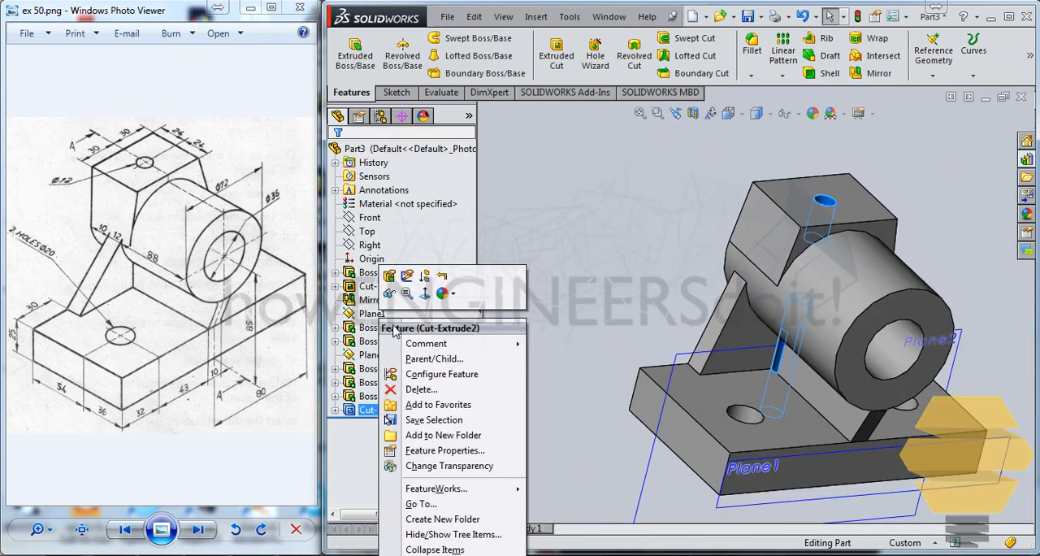
pyautogui.click(394, 282)
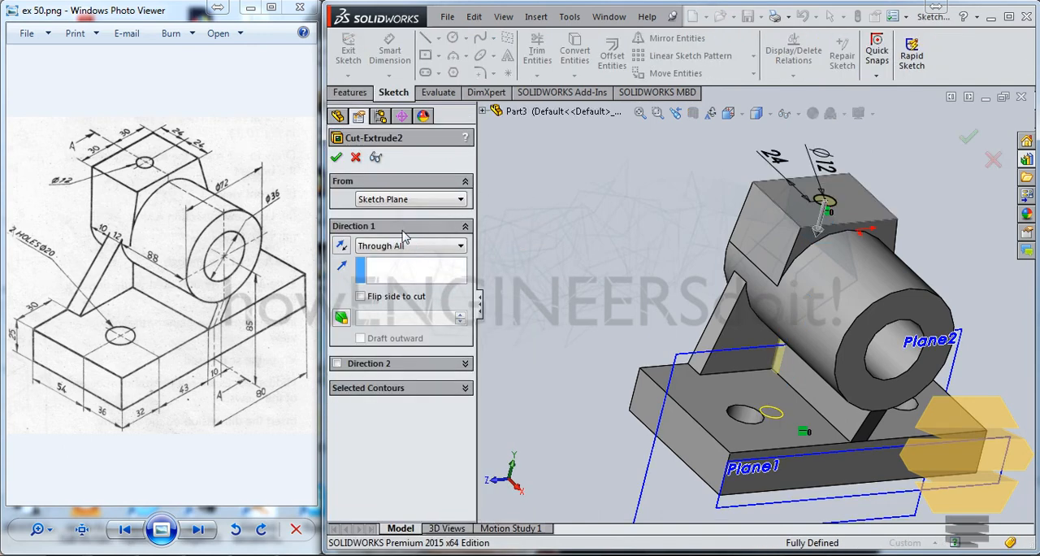
pyautogui.click(410, 246)
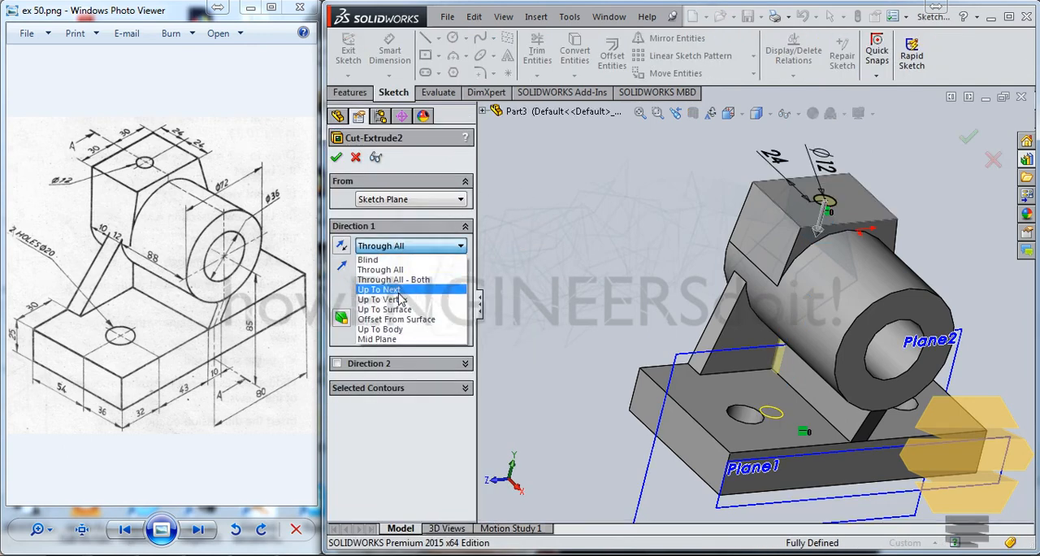
pyautogui.click(399, 290)
pyautogui.press('Return')
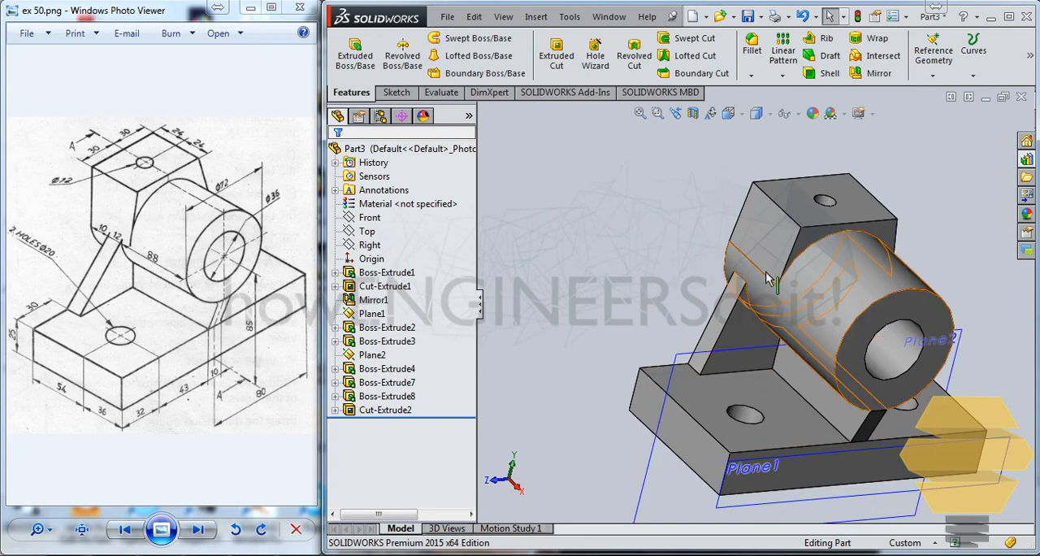
pyautogui.moveTo(801, 358); pyautogui.dragTo(735, 374, button='middle')
pyautogui.moveTo(637, 367); pyautogui.dragTo(825, 327, button='middle')
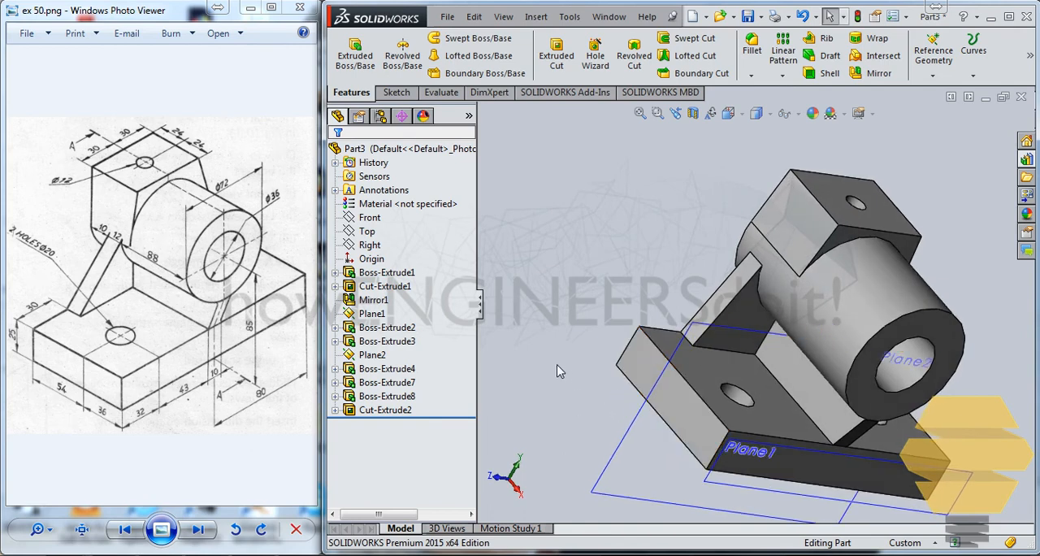
pyautogui.moveTo(640, 329); pyautogui.dragTo(623, 330, button='middle')
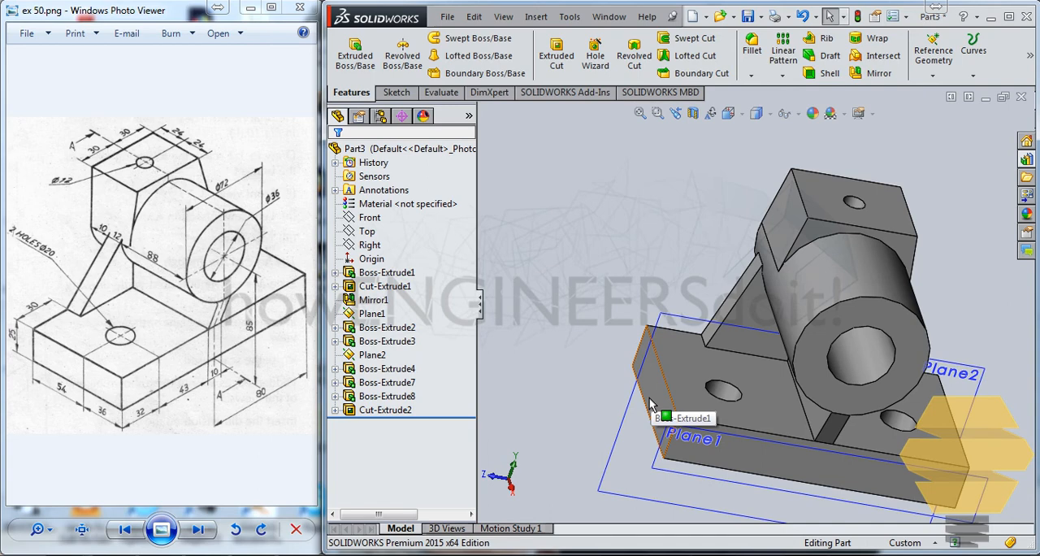
# Select the side face of the triangular rib and examine where the rib meets the cylinder and the upper block.
pyautogui.moveTo(650, 401); pyautogui.dragTo(689, 393, button='middle')
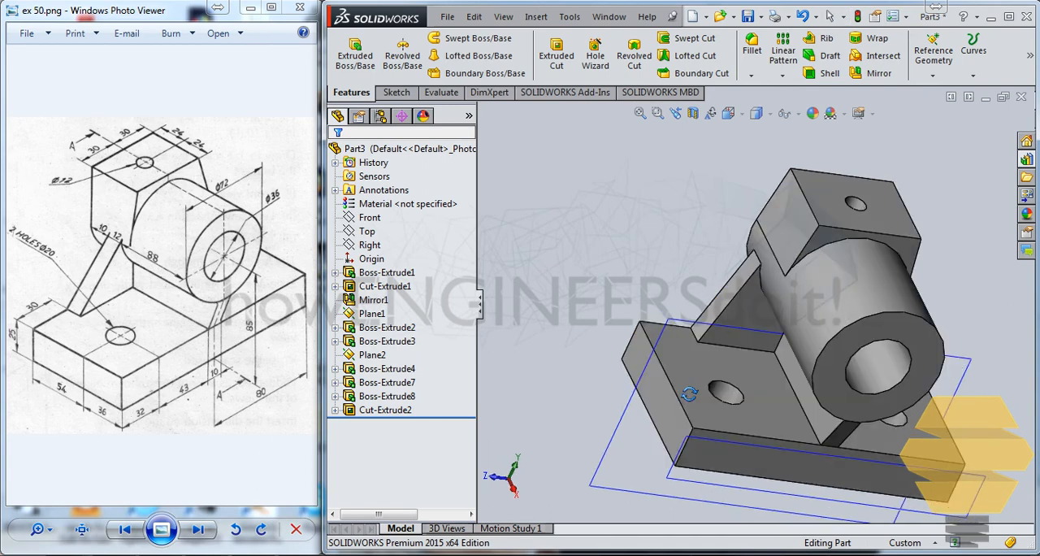
pyautogui.scroll(-3, 774, 280)
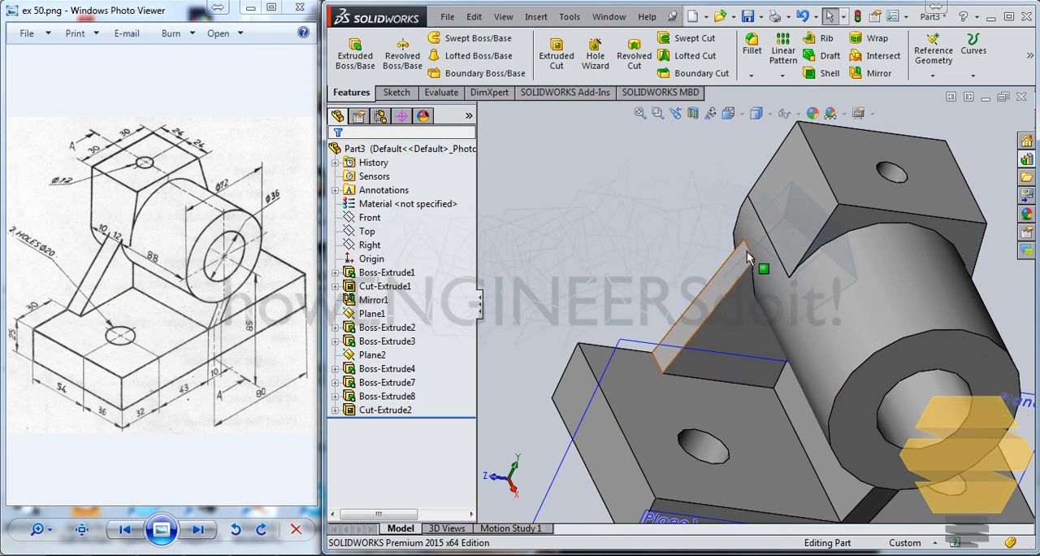
pyautogui.click(733, 329)
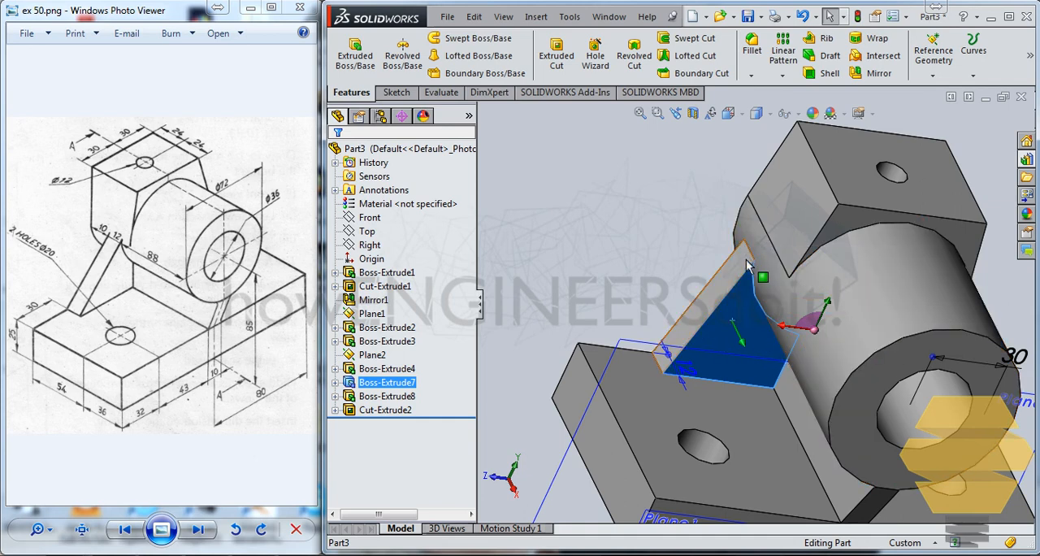
pyautogui.moveTo(797, 240); pyautogui.dragTo(903, 213, button='middle')
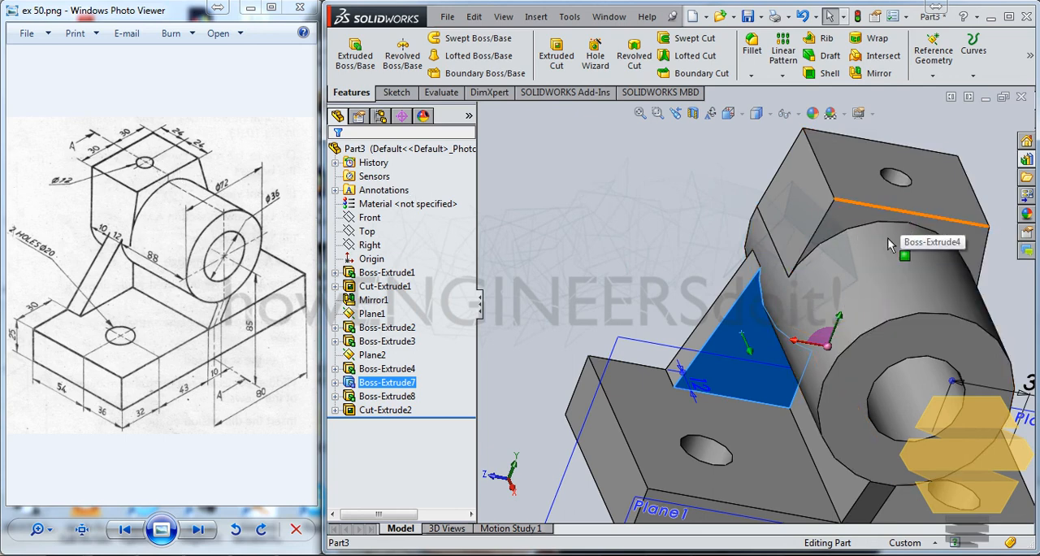
pyautogui.moveTo(890, 243); pyautogui.dragTo(732, 289, button='middle')
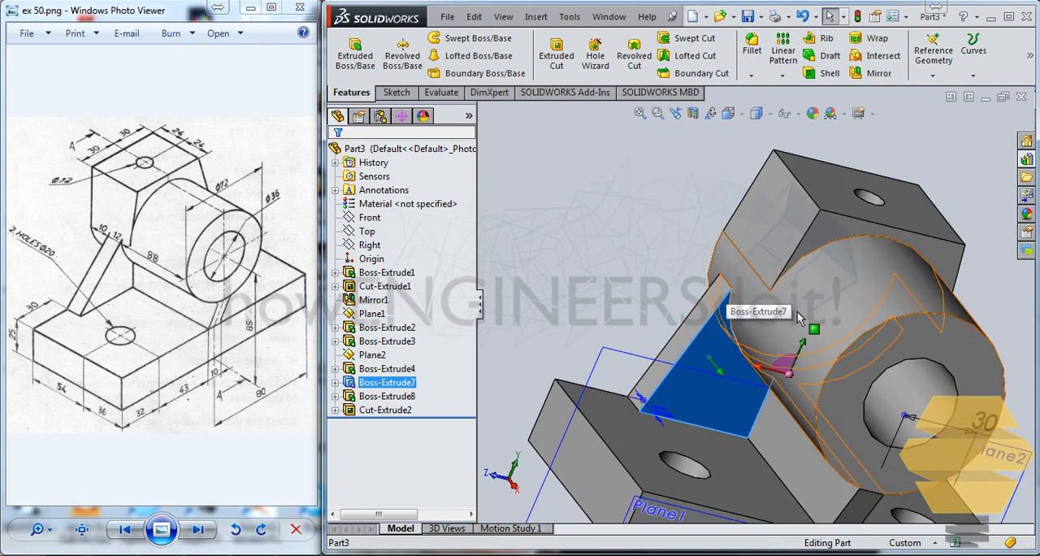
pyautogui.moveTo(726, 289); pyautogui.dragTo(660, 337, button='middle')
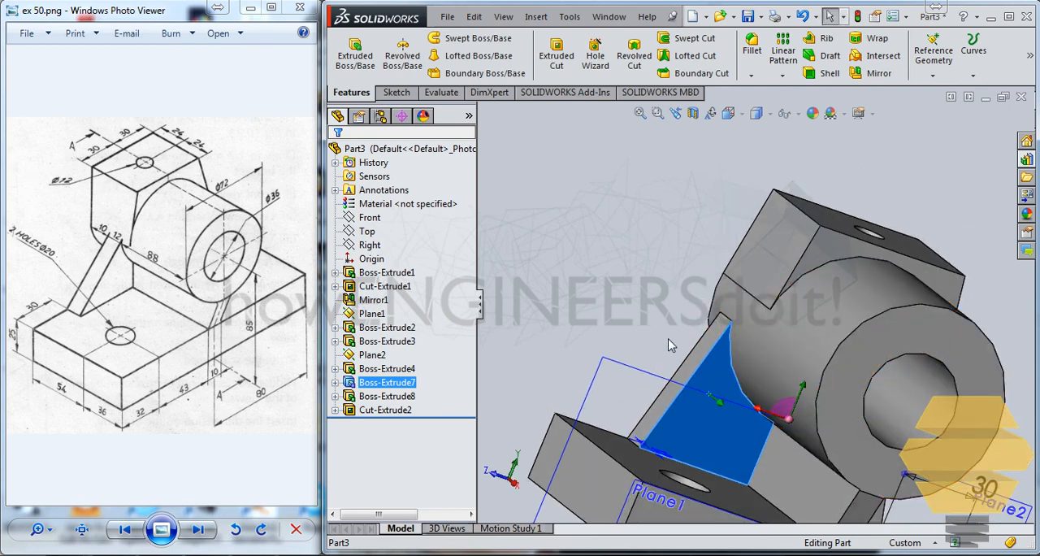